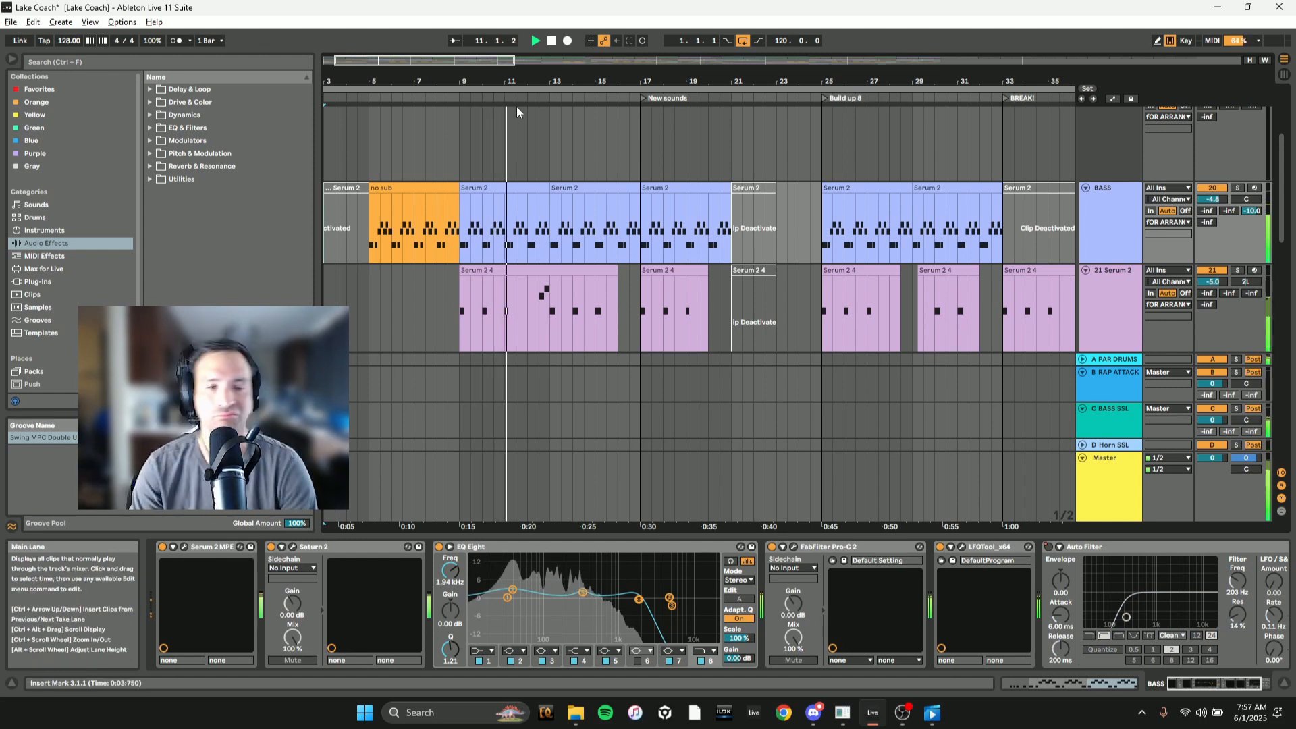
- Look over the BASS, Serum 2 and sample tracks in the arrangement during playback, and stop playback
scroll(570, 299, down, 5)
ctrl+scroll(561, 290, up, 5)
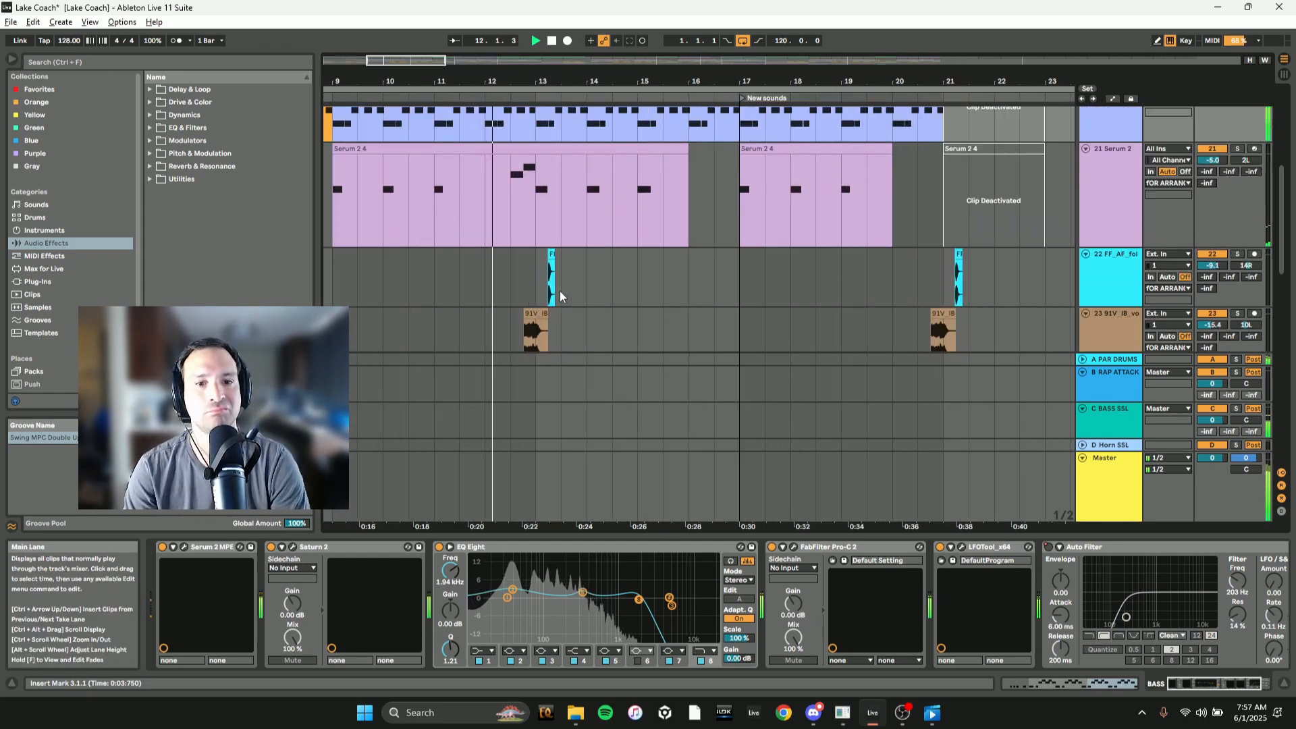
scroll(506, 260, down, 1)
scroll(476, 222, up, 2)
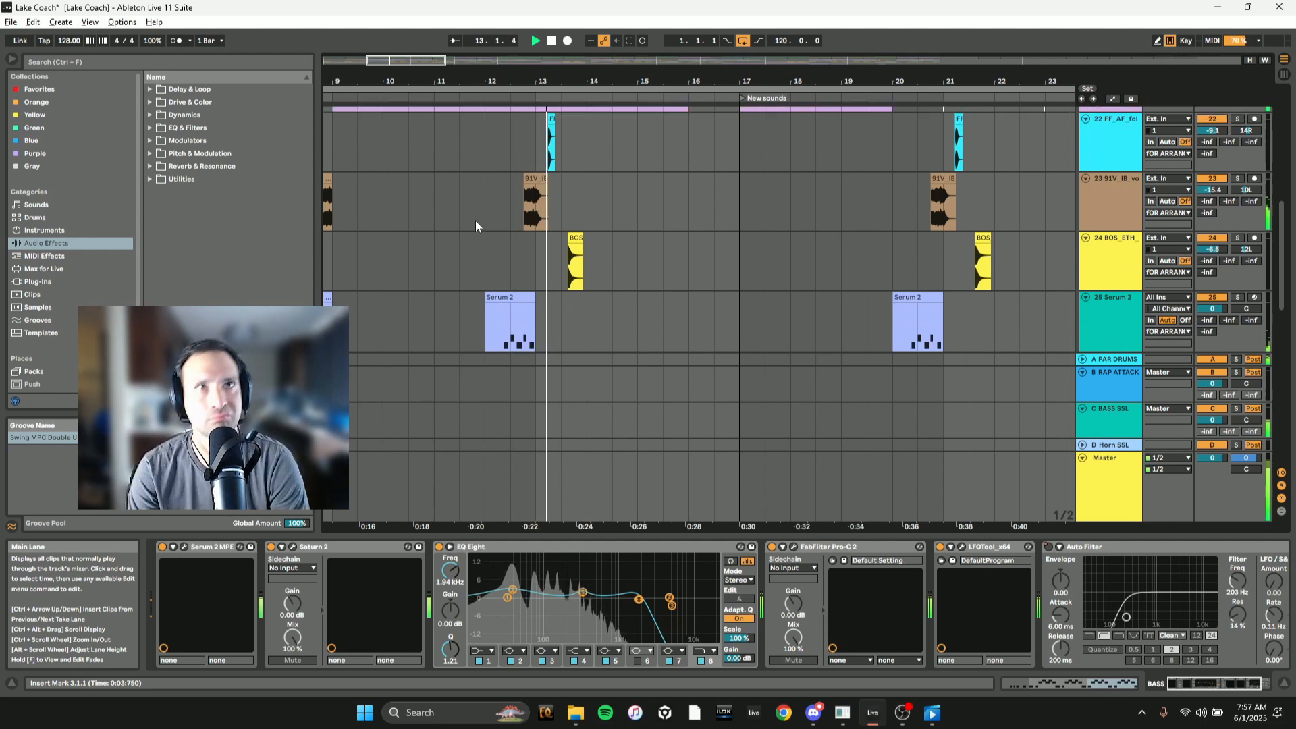
scroll(486, 230, up, 4)
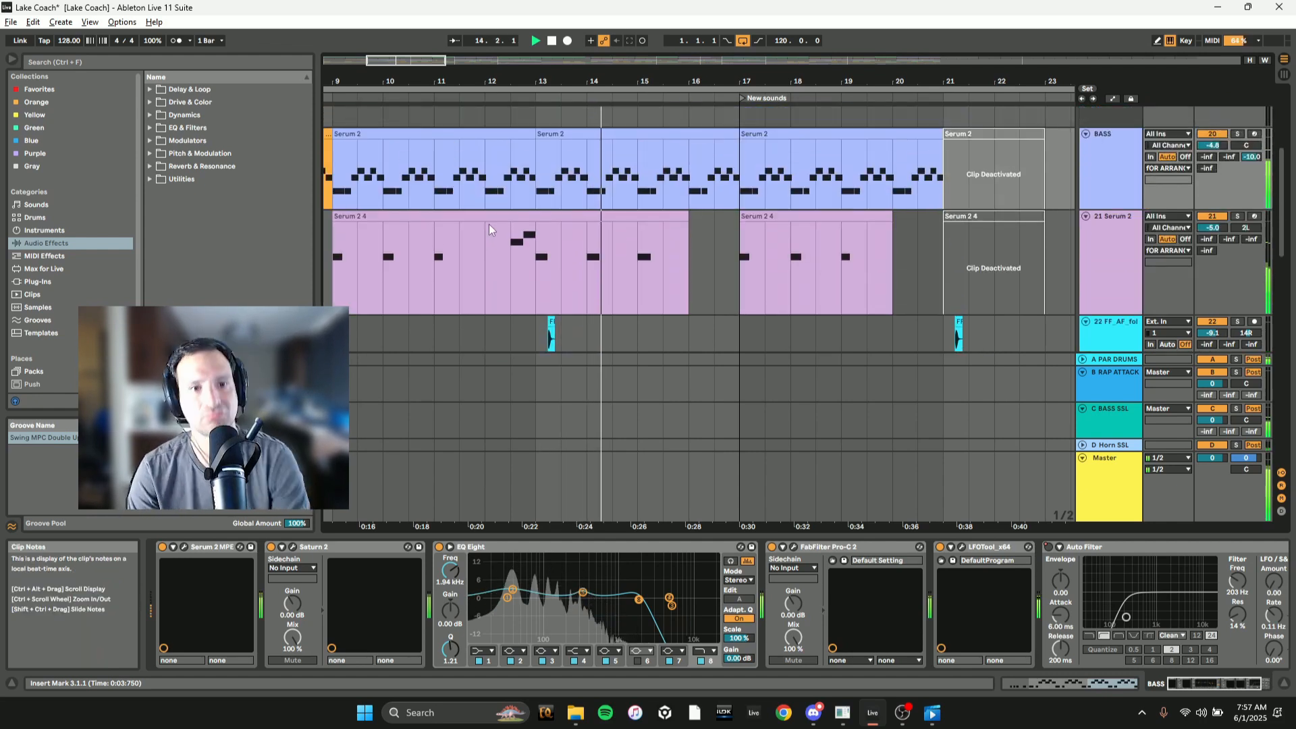
ctrl+scroll(491, 214, down, 5)
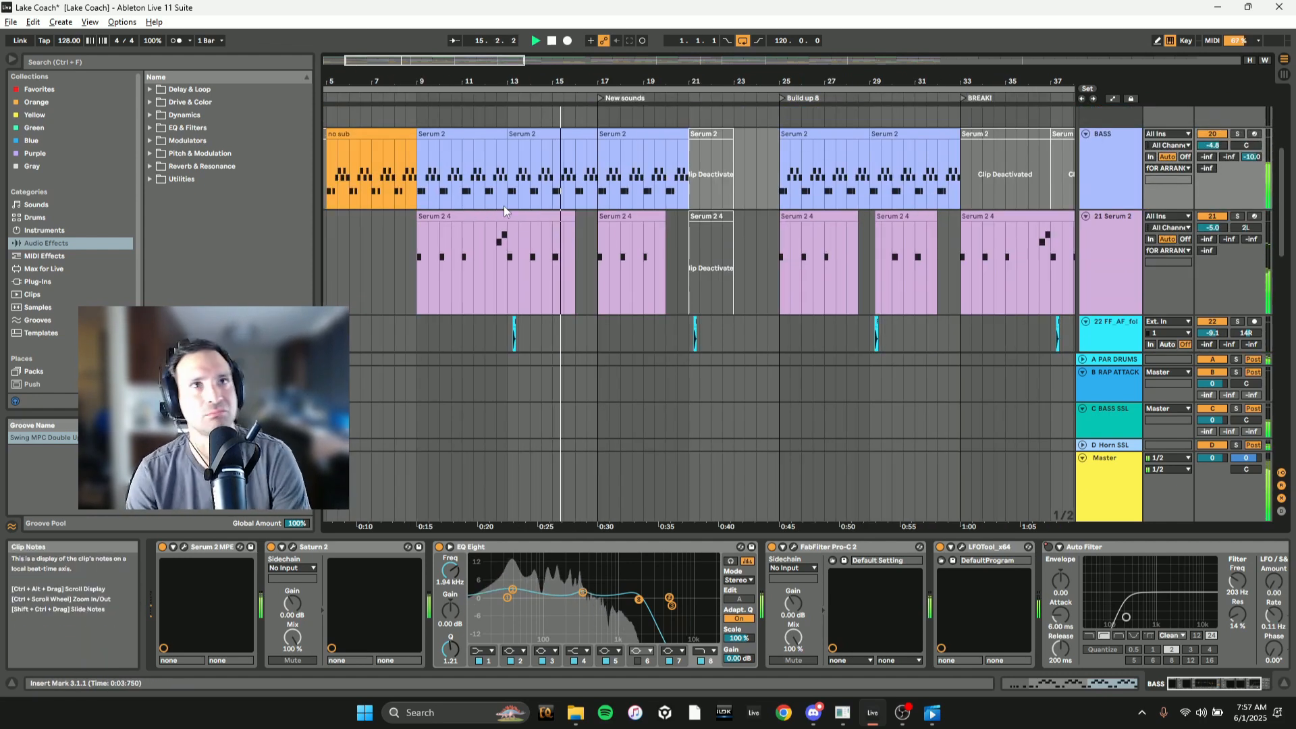
ctrl+scroll(491, 197, up, 5)
ctrl+scroll(504, 202, down, 5)
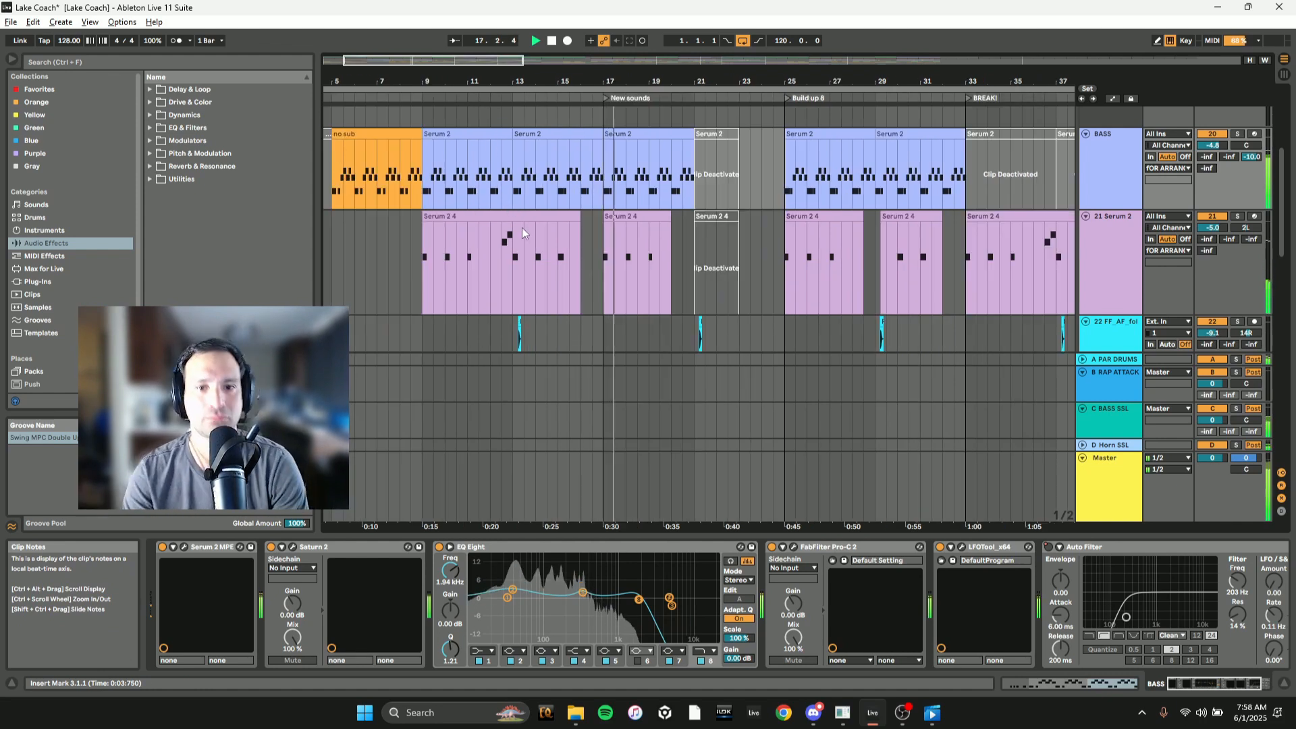
key(space)
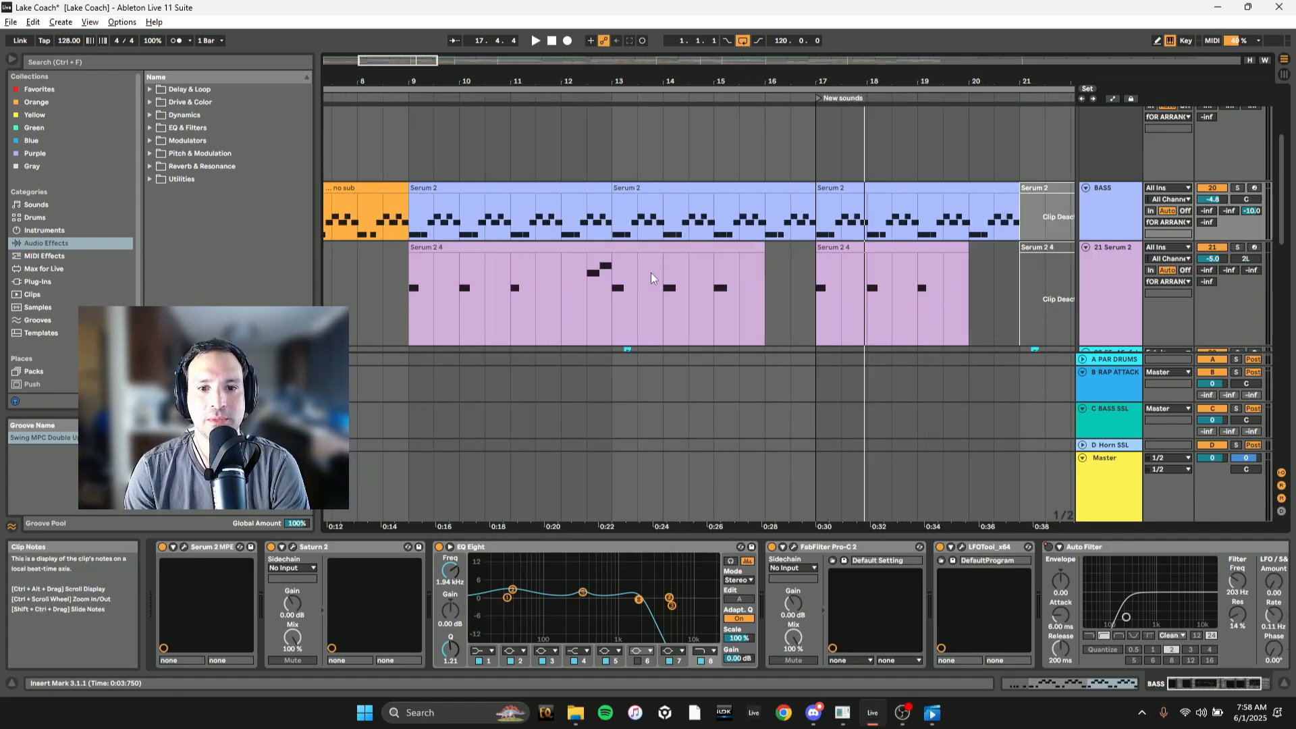
- Examine the BASS track's clips in the arrangement from the intro through the Build up section
scroll(651, 279, down, 2)
scroll(629, 215, down, 1)
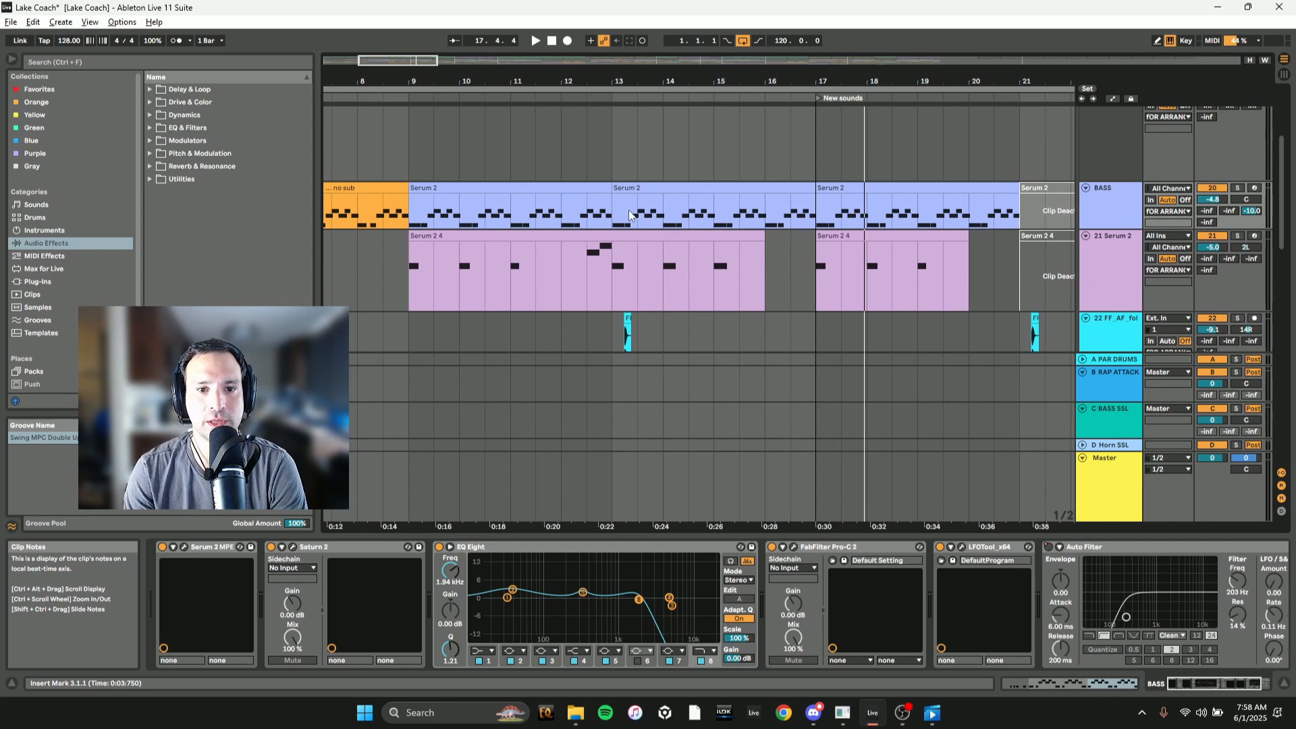
scroll(649, 227, down, 1)
scroll(622, 236, down, 3)
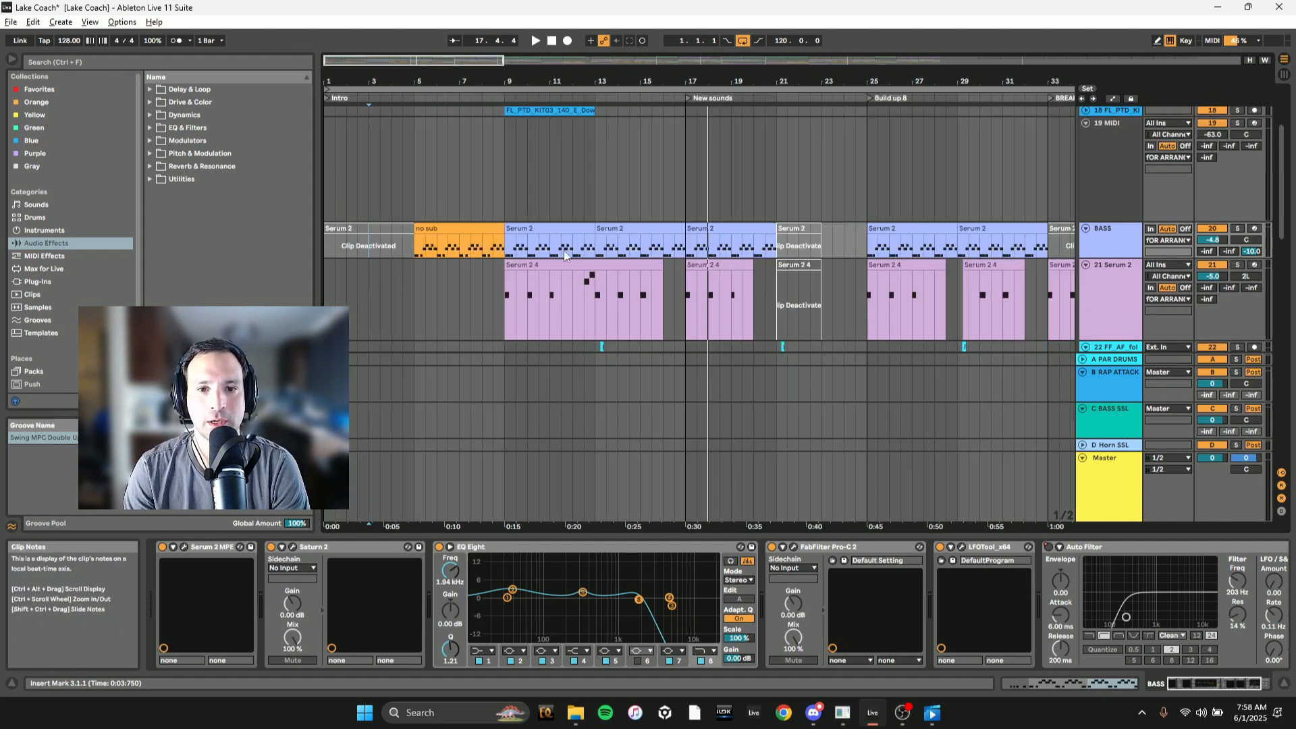
scroll(564, 250, up, 1)
click(1099, 277)
scroll(810, 283, down, 2)
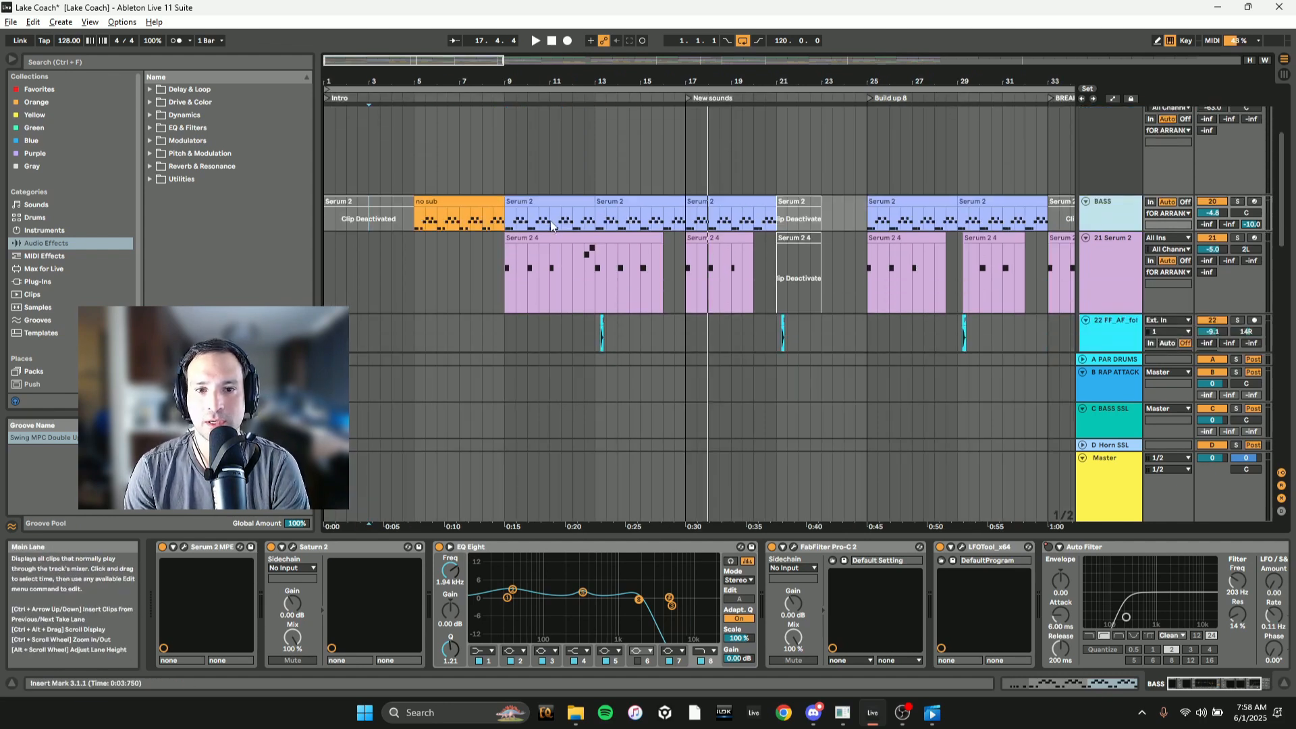
scroll(551, 224, up, 1)
scroll(760, 301, up, 1)
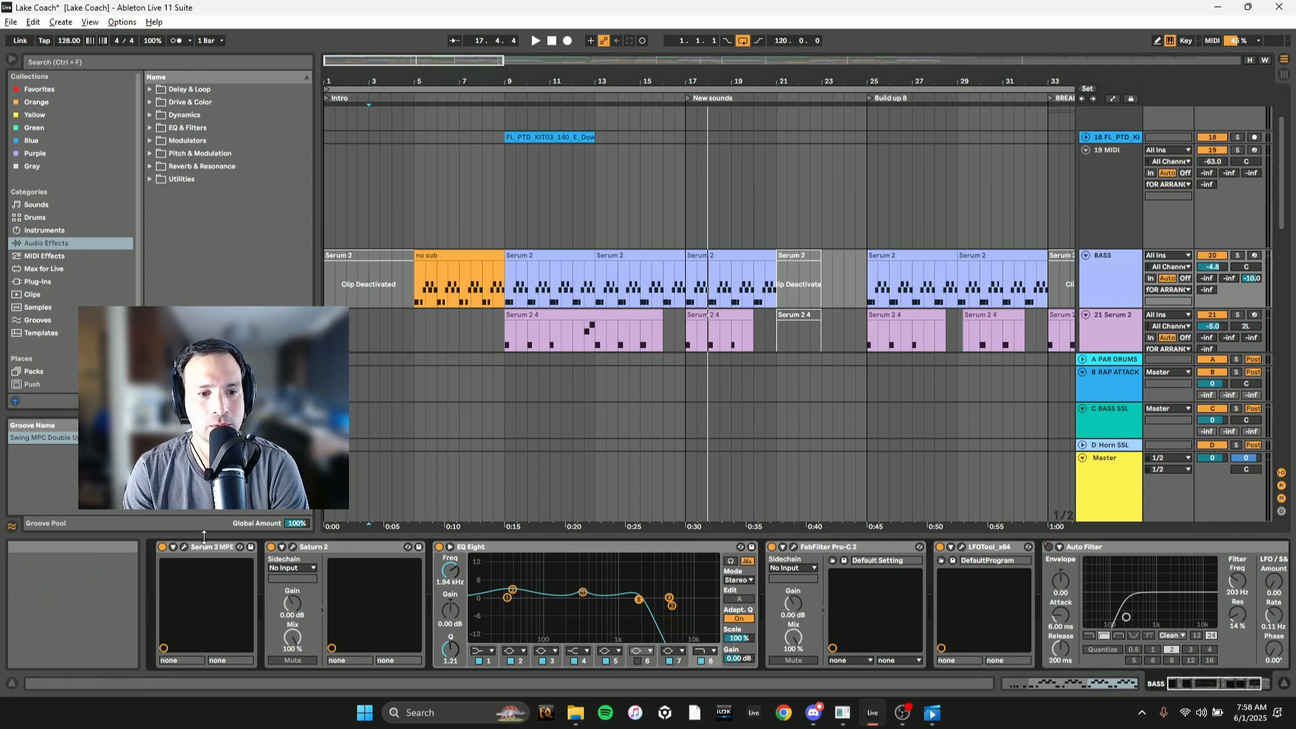
- Place the insert marker at bar 9 on the BASS track, view its Serum 2 synth patch and close the plug-in window
click(505, 290)
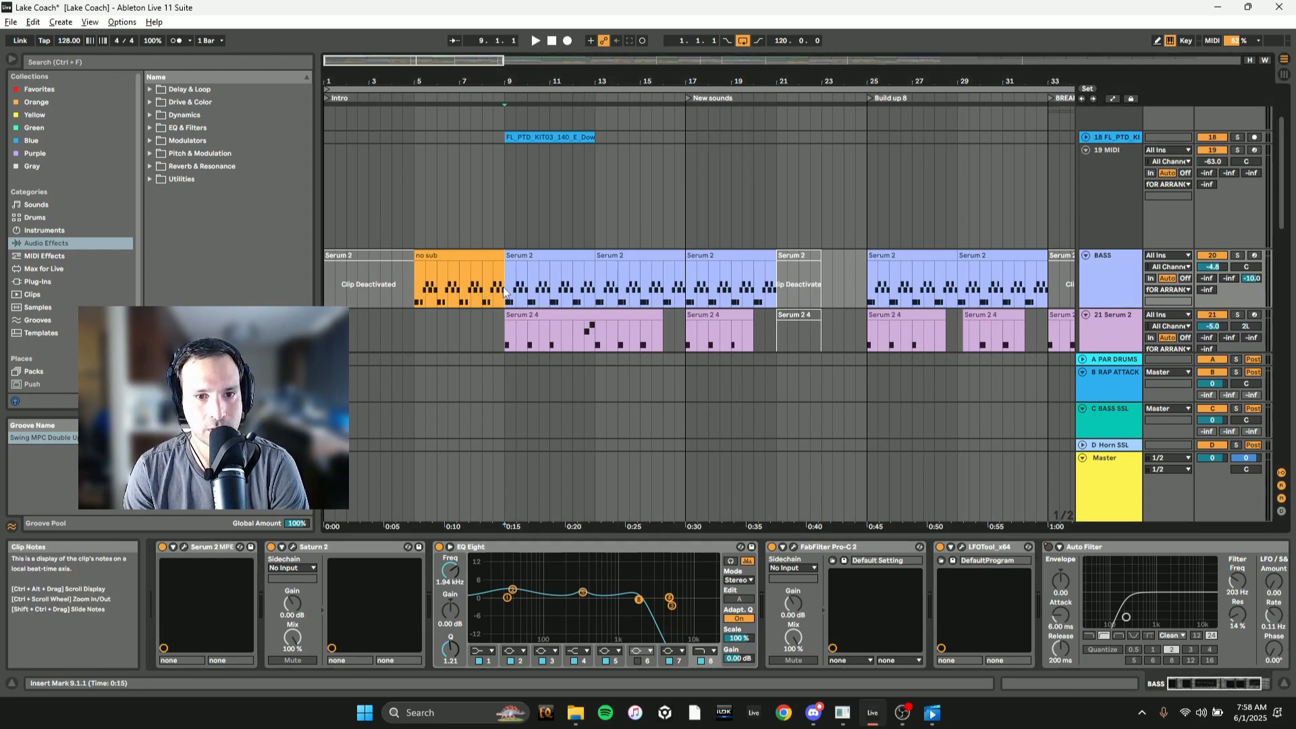
click(183, 546)
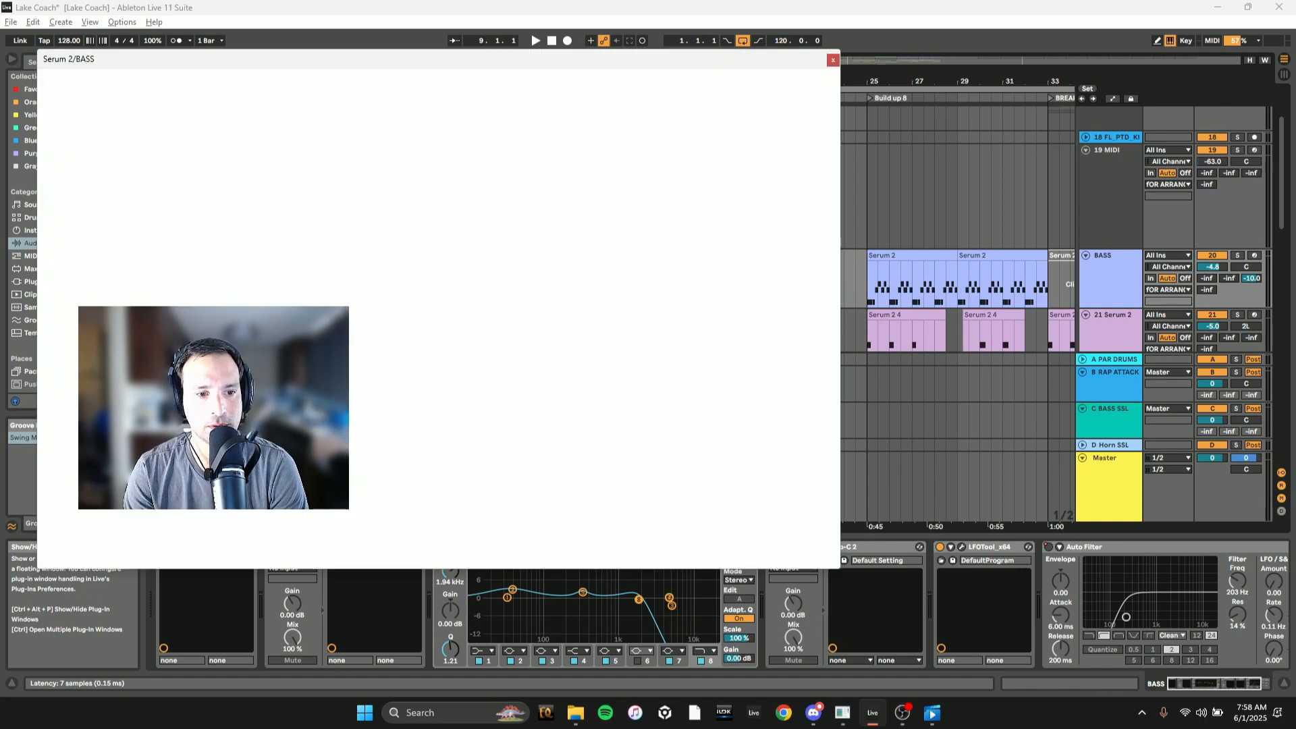
mouse_move(350, 70)
mouse_down()
mouse_move(518, 100)
mouse_move(372, 71)
mouse_up()
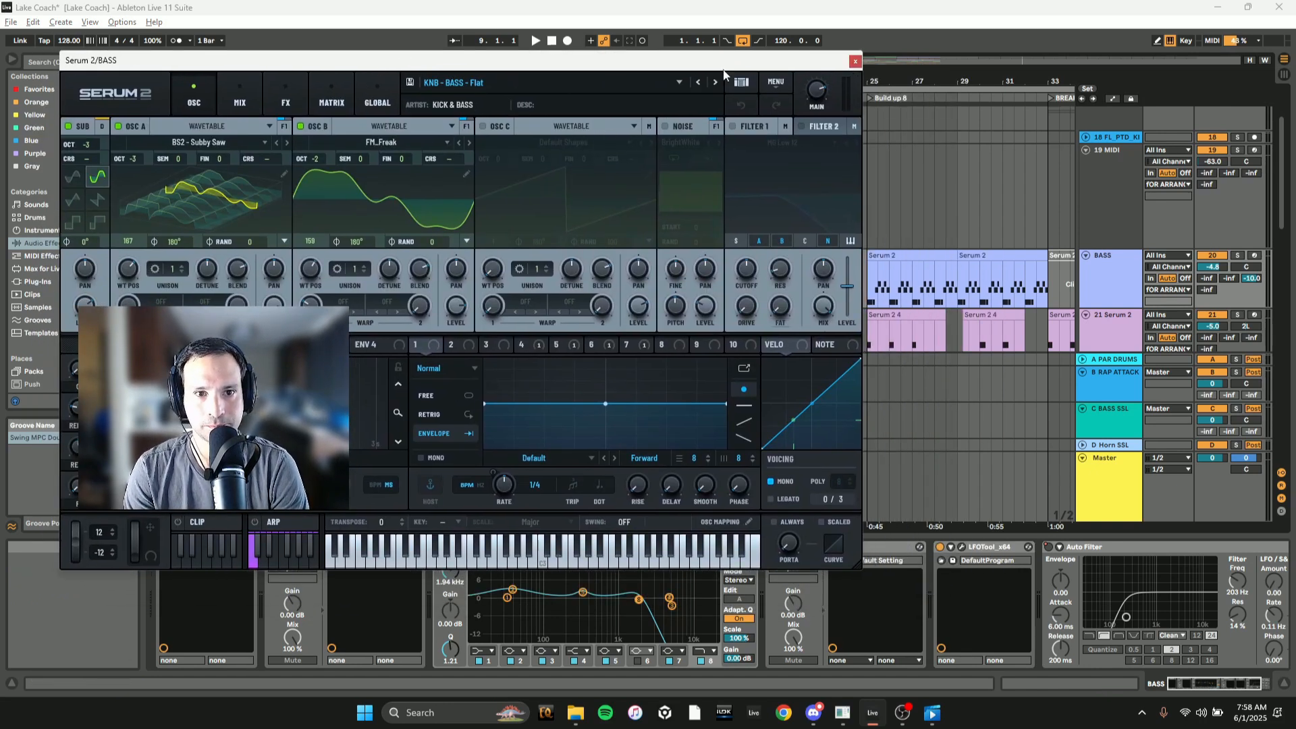
click(856, 62)
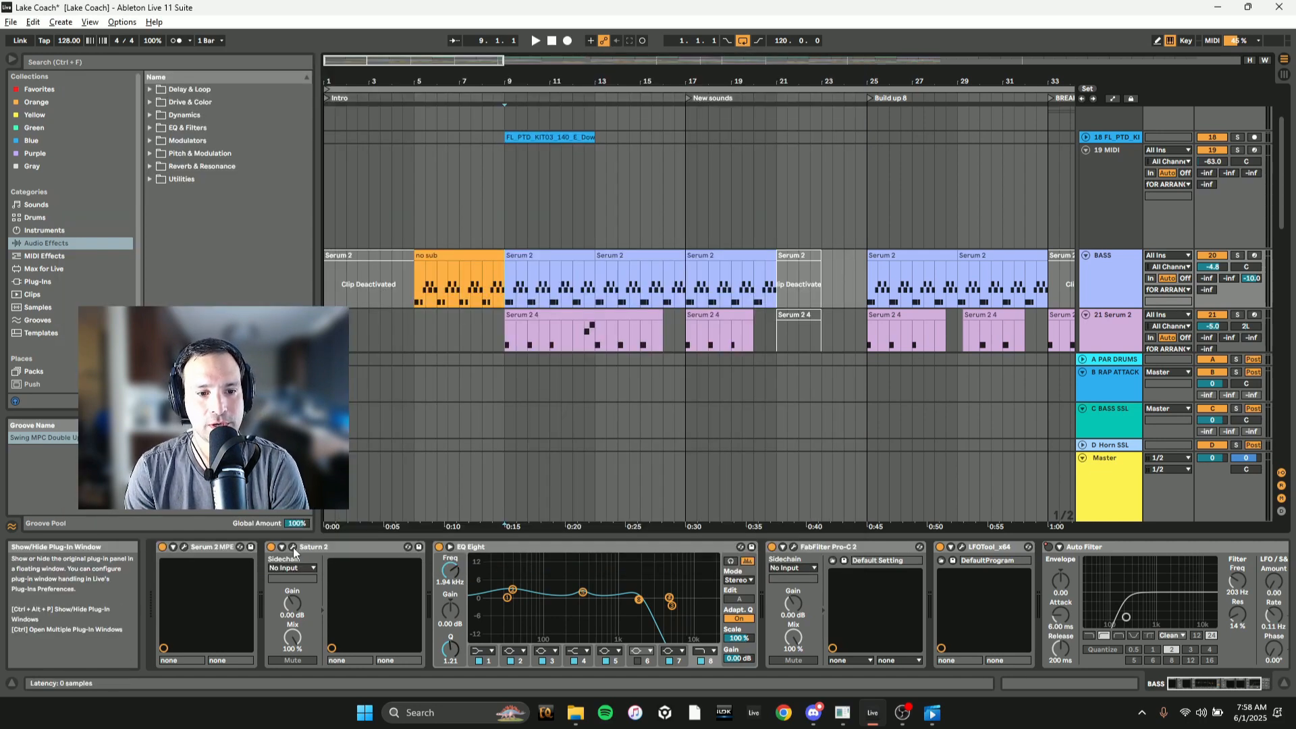
- Bypass EQ Eight, FabFilter Pro-C 2 and LFOTool on the BASS track, and solo the track
click(439, 548)
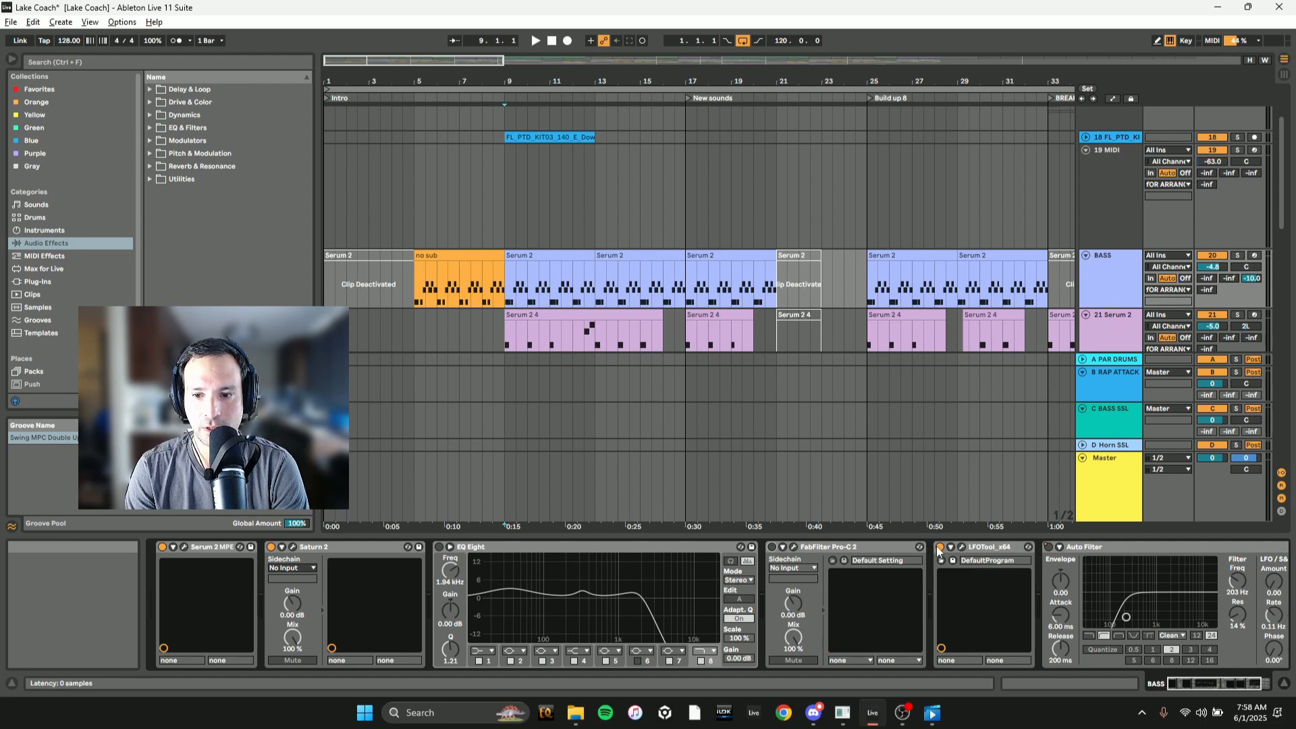
click(510, 286)
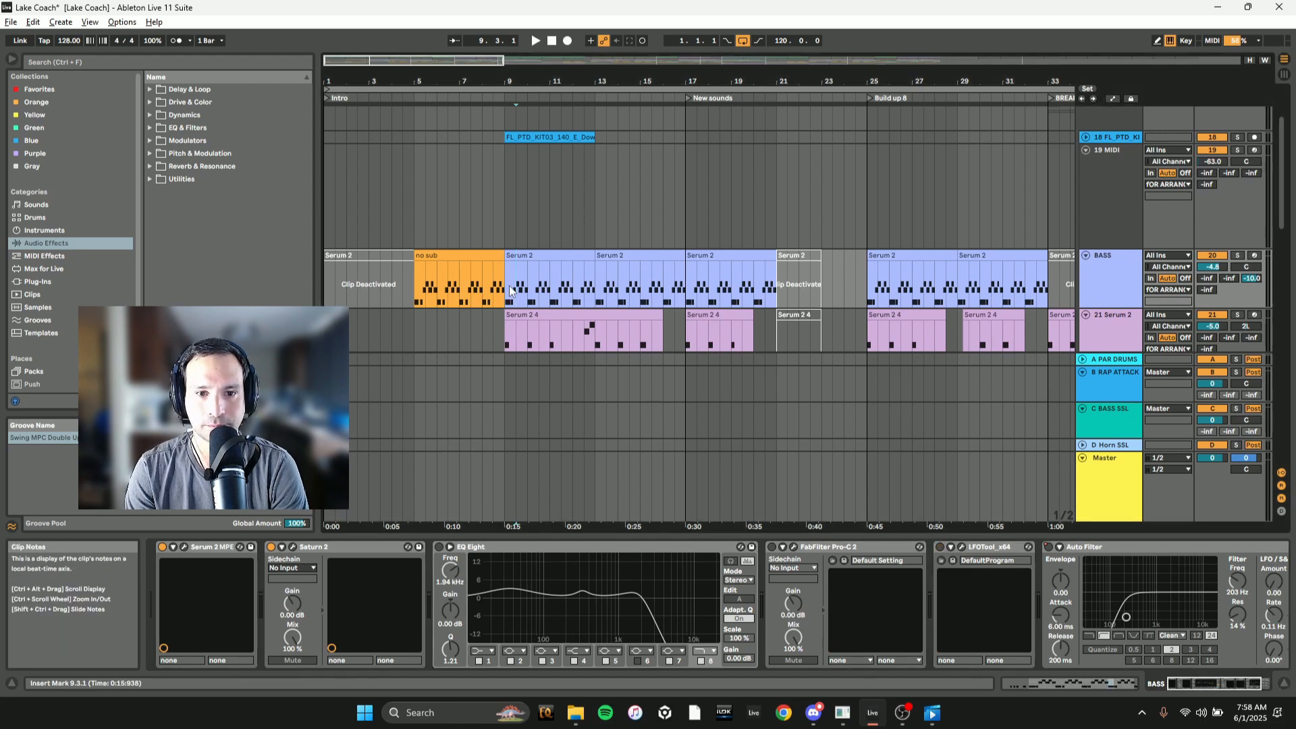
click(1239, 255)
- View the notes of the BASS clip starting at bar 9 in an enlarged piano roll during playback, and restore the arrangement view
double_click(558, 271)
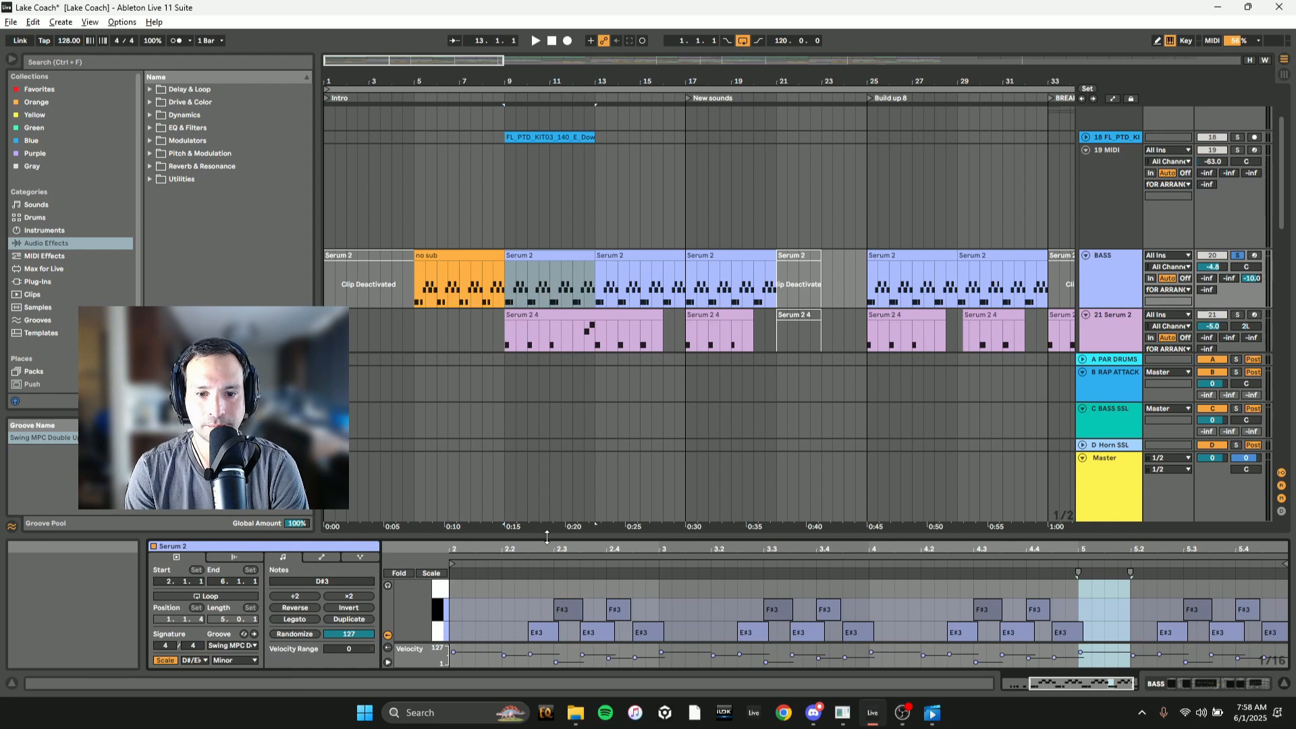
drag(557, 537, 558, 293)
key(space)
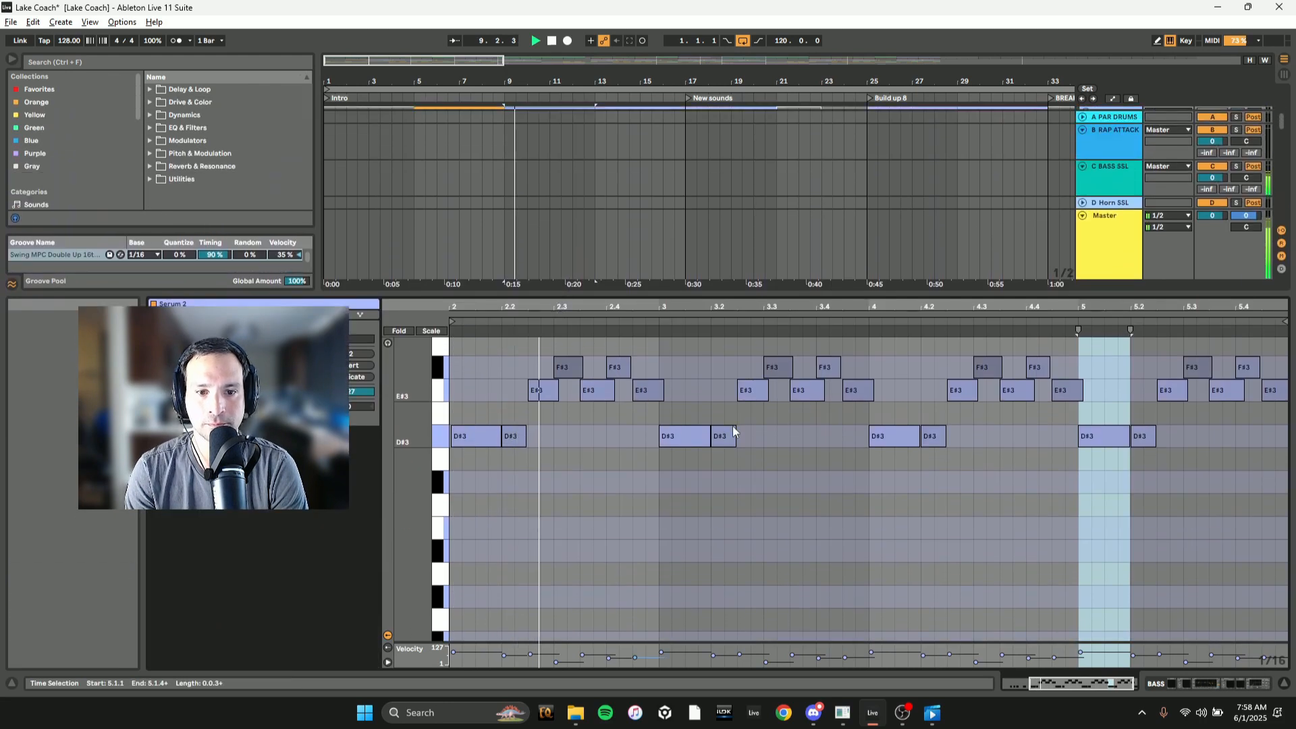
drag(723, 293, 761, 525)
scroll(727, 181, up, 2)
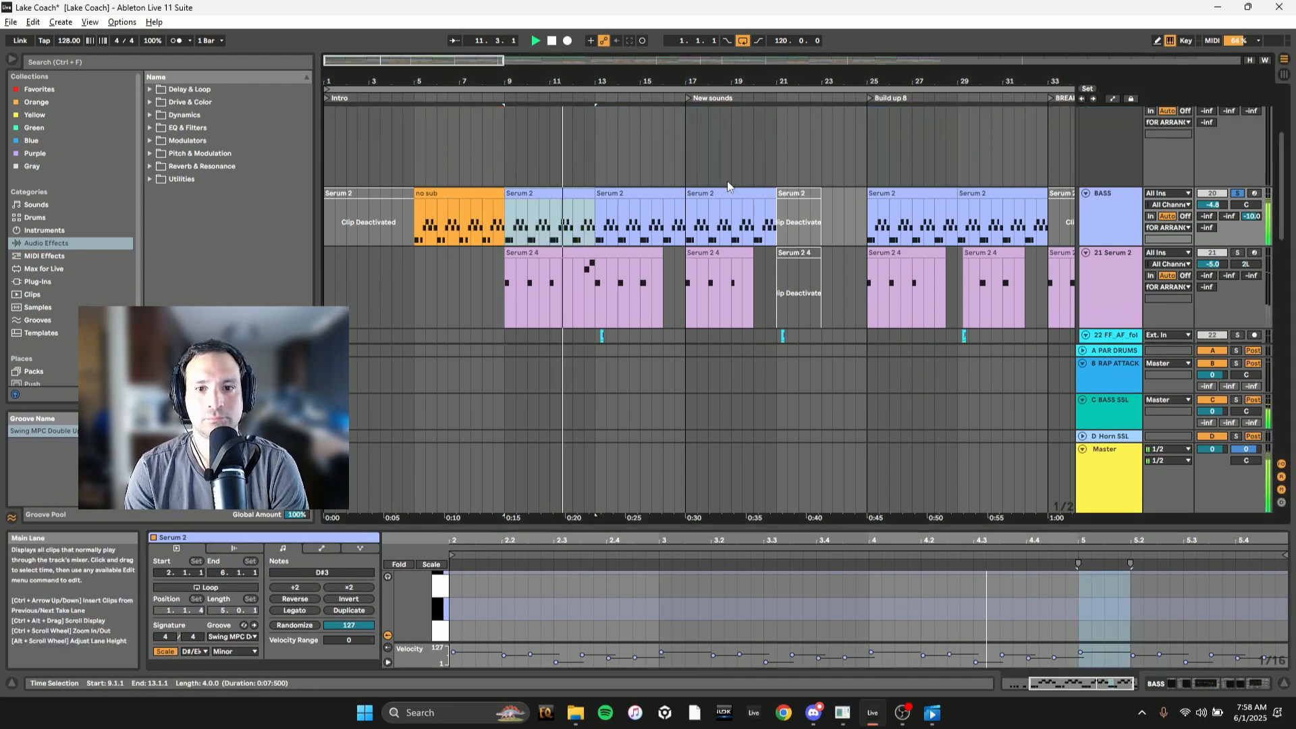
- Open FabFilter Saturn 2 from the BASS track's device chain and examine its saturation bands while playing from bar 9
click(1108, 216)
double_click(1108, 216)
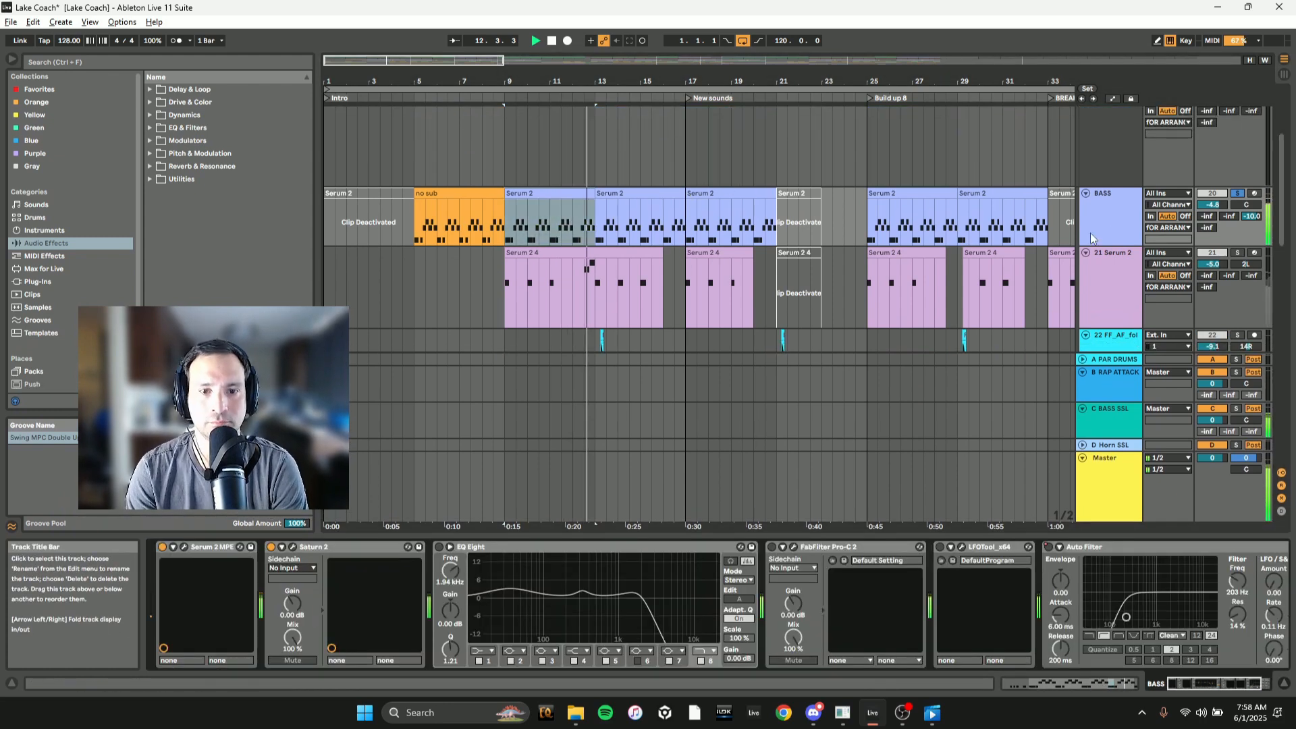
key(space)
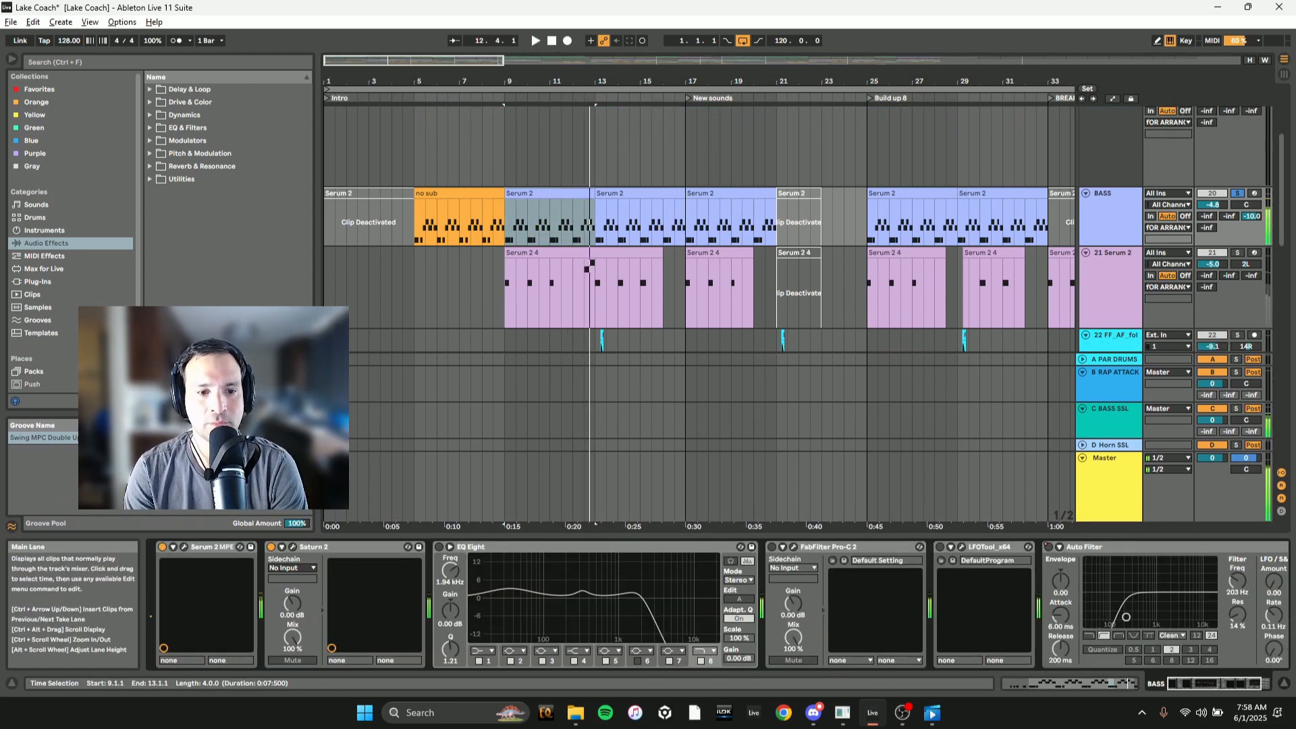
click(292, 547)
key(space)
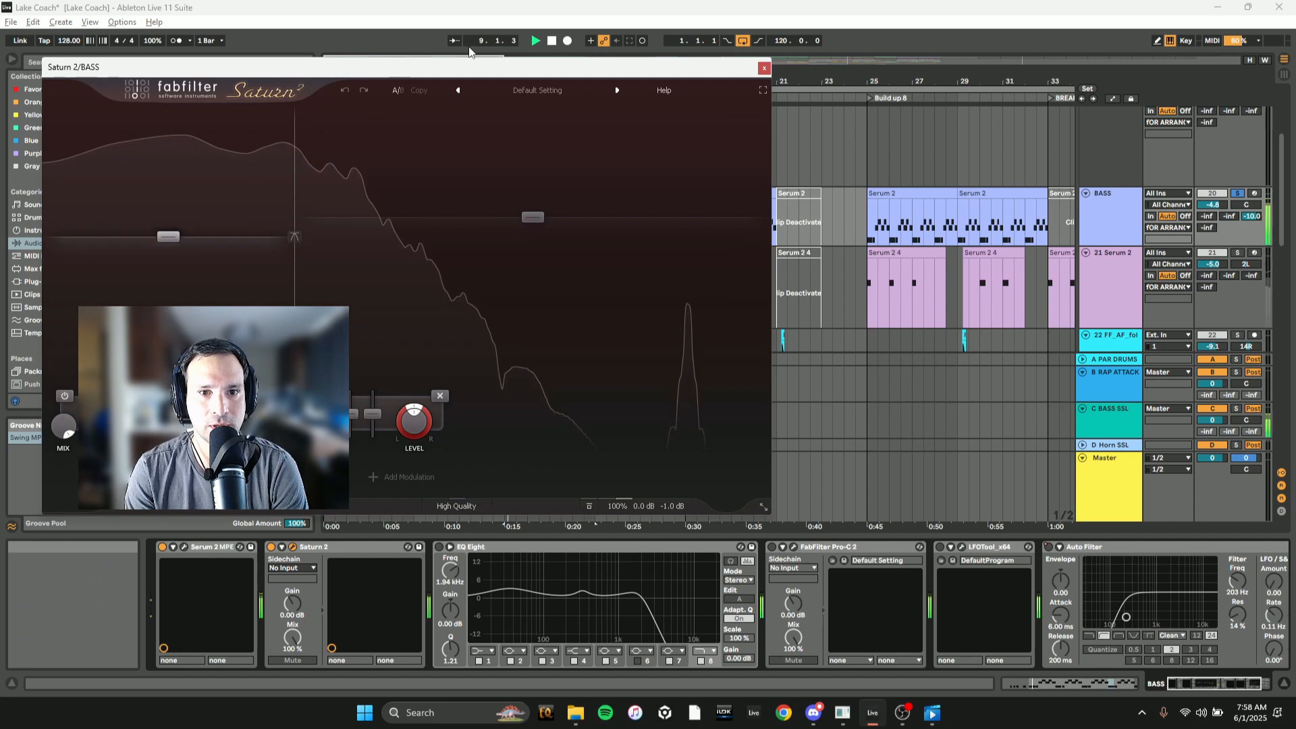
drag(482, 75, 681, 109)
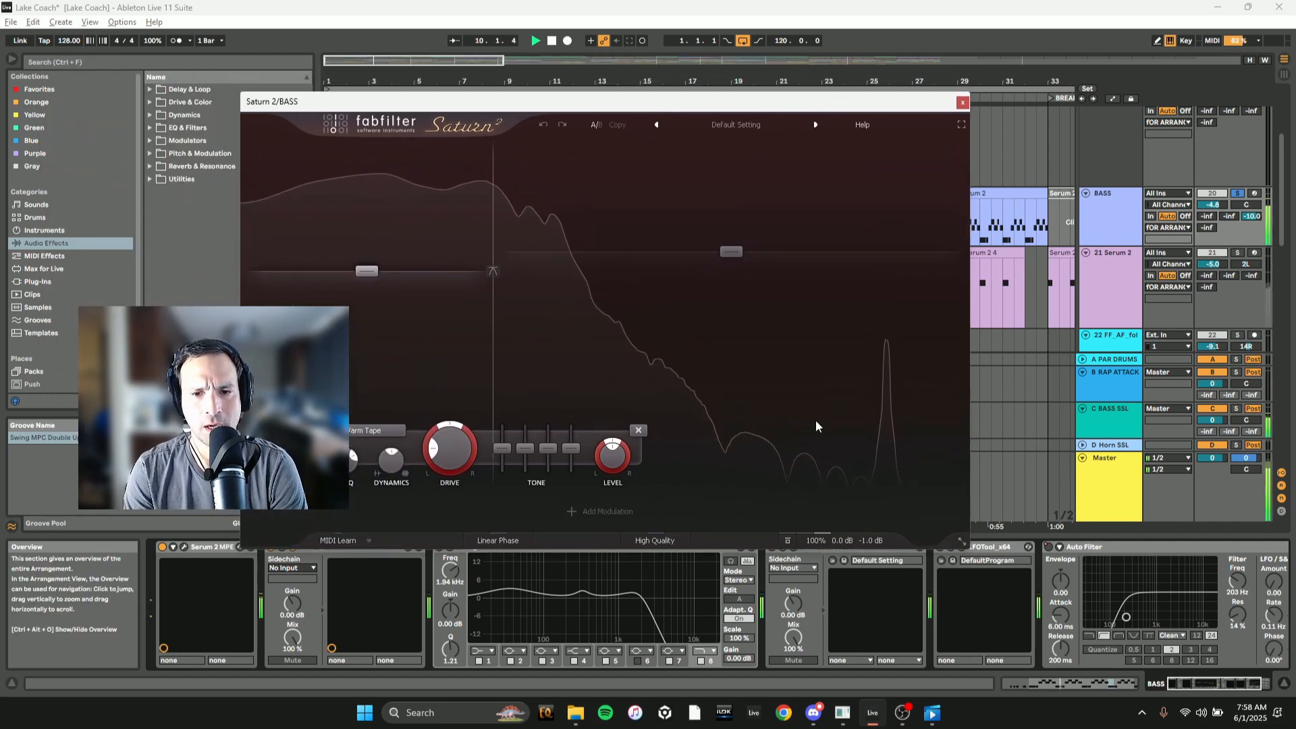
mouse_move(491, 227)
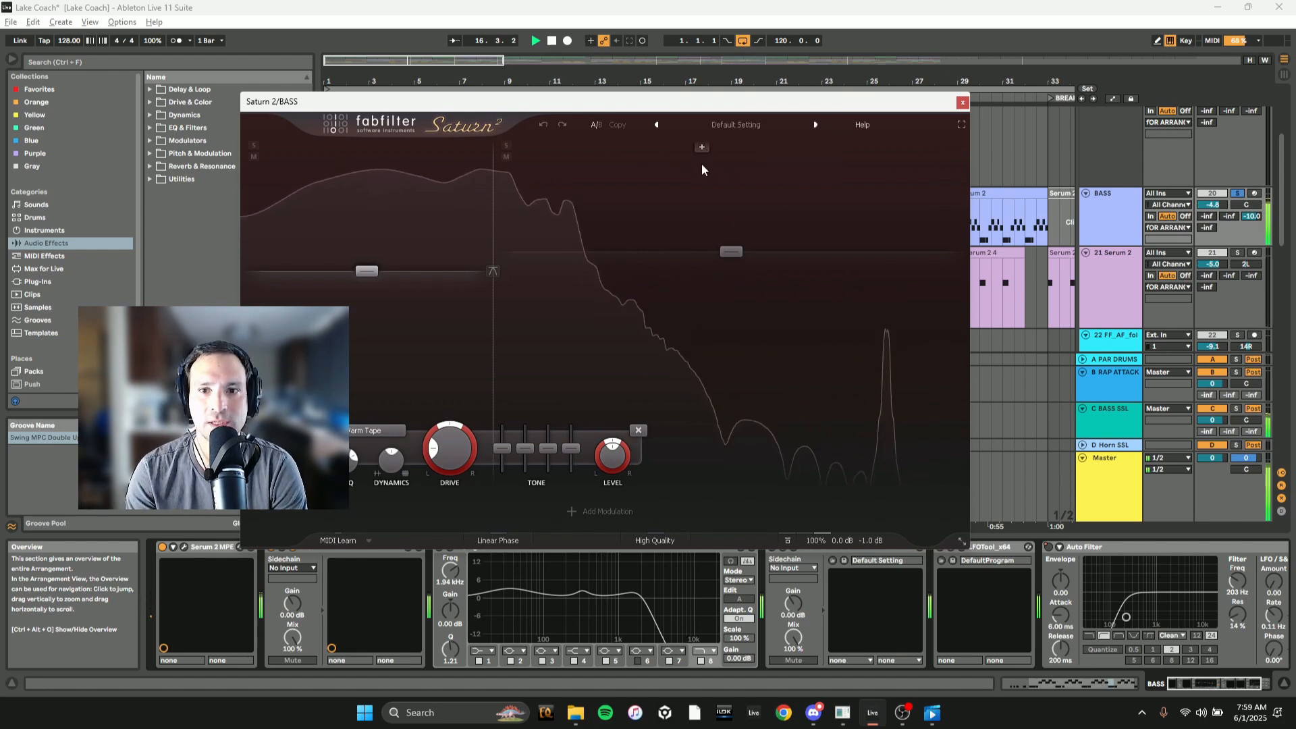
drag(694, 99, 915, 52)
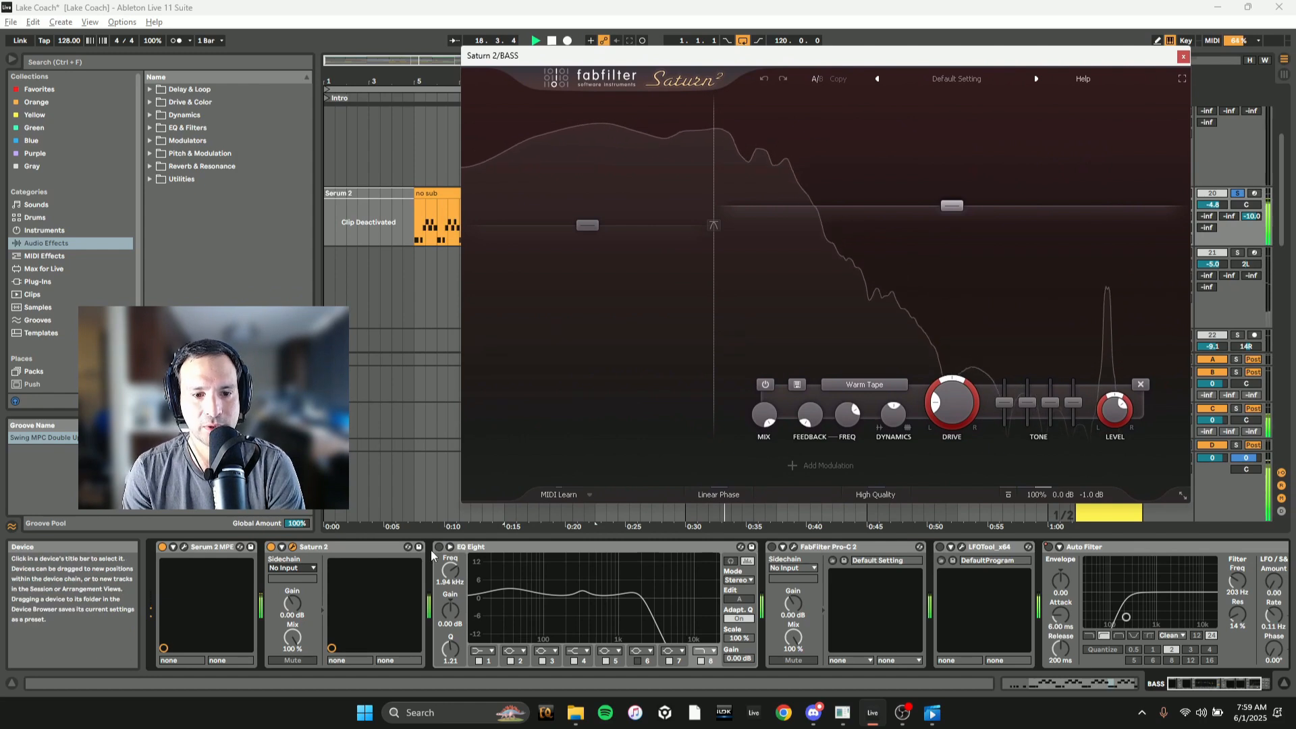
- Re-enable EQ Eight and FabFilter Pro-C 2 on the BASS track and restart playback from bar 9
click(439, 547)
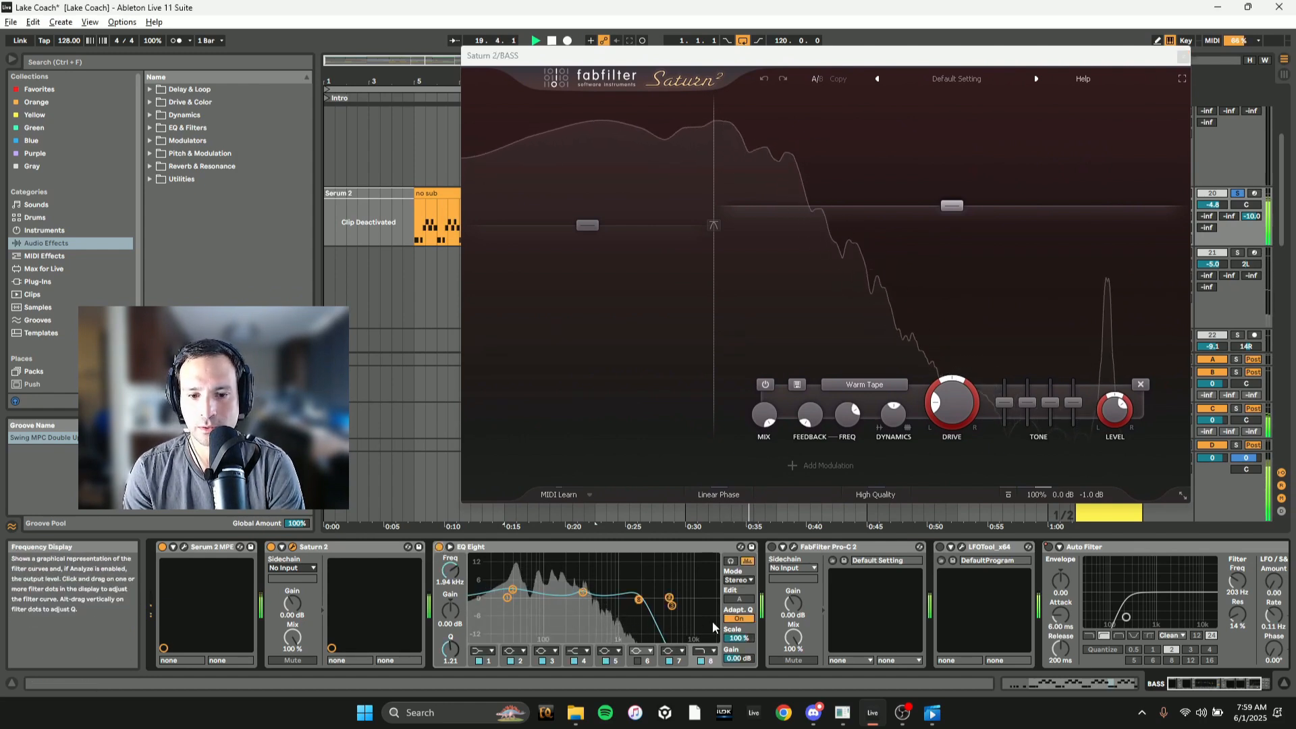
click(773, 547)
key(space)
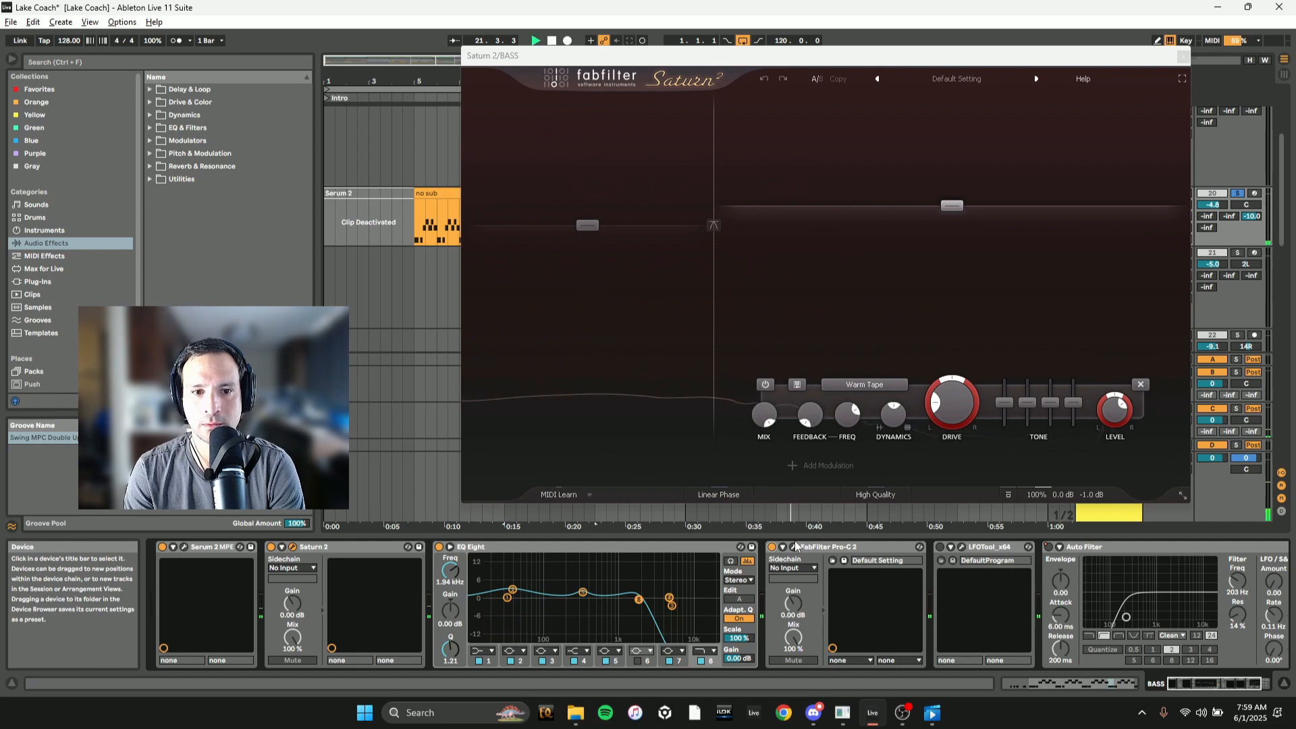
key(space)
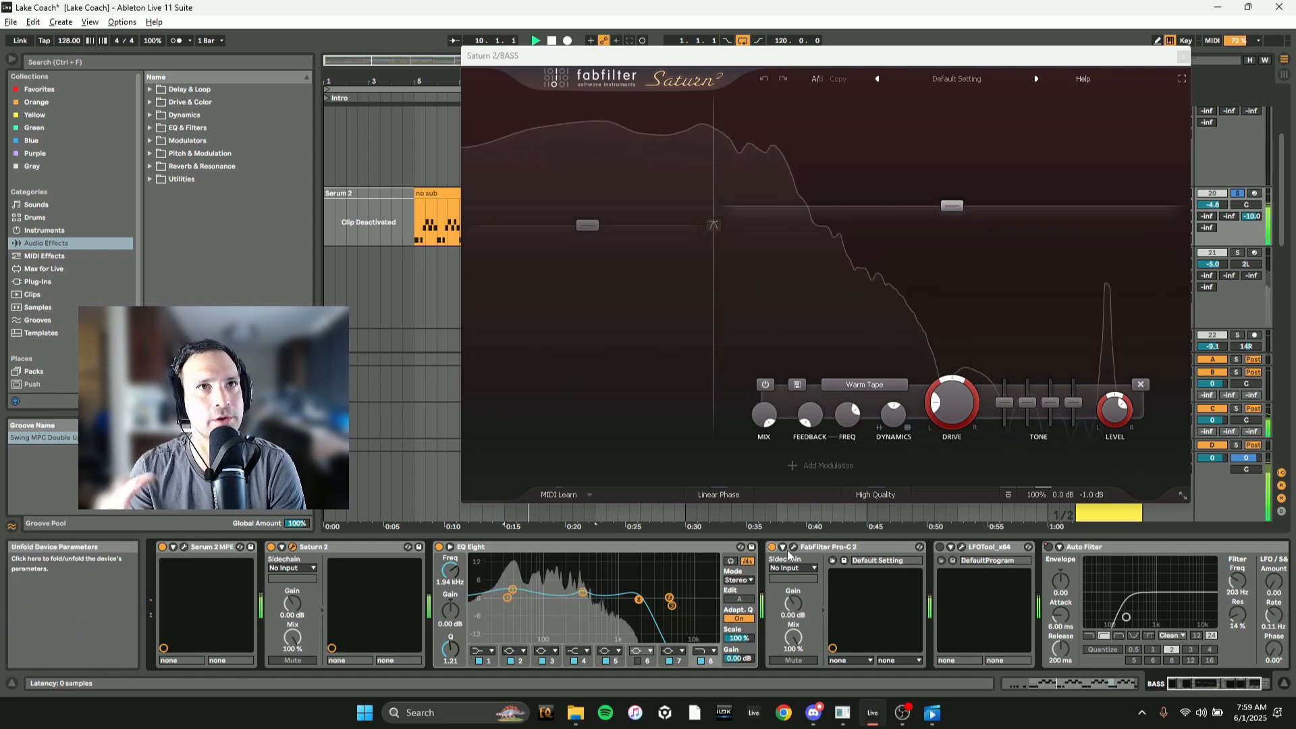
- Re-enable LFOTool on the BASS track, show its volume curve and close the Saturn 2 window
click(941, 548)
click(961, 547)
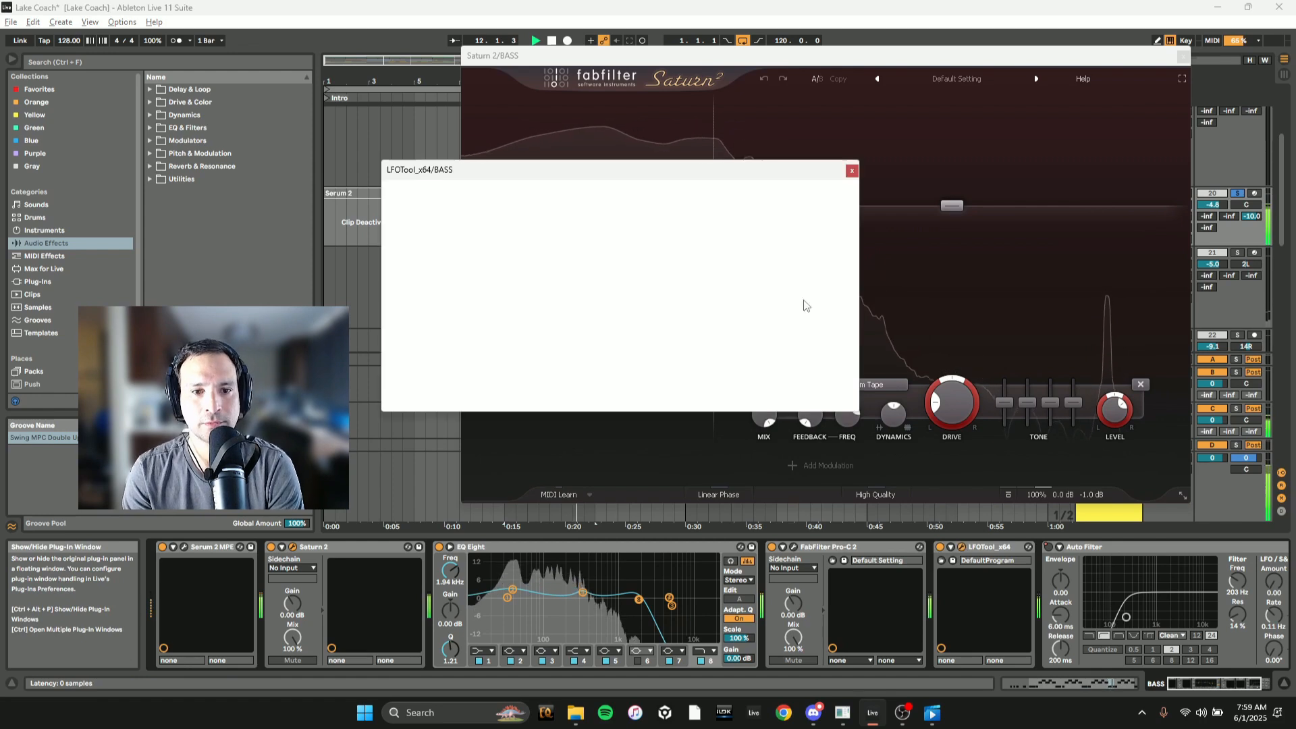
drag(594, 170, 307, 103)
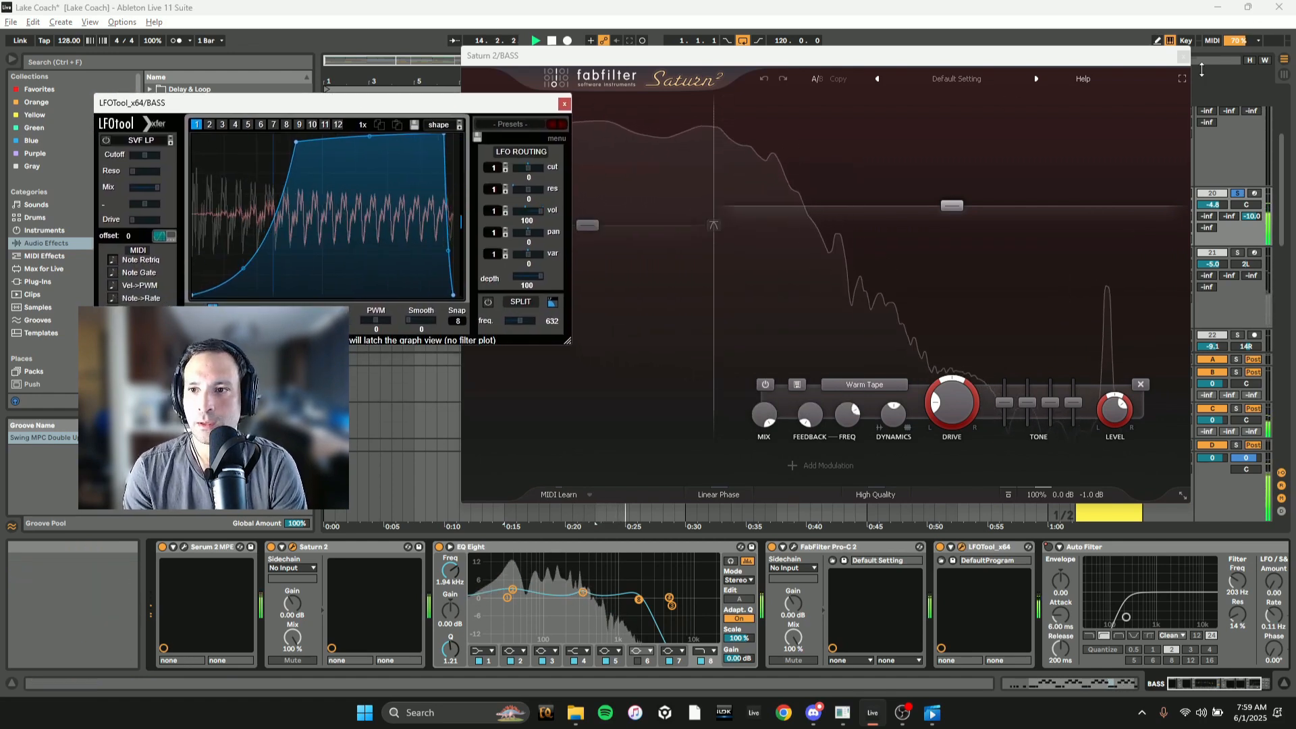
click(1183, 60)
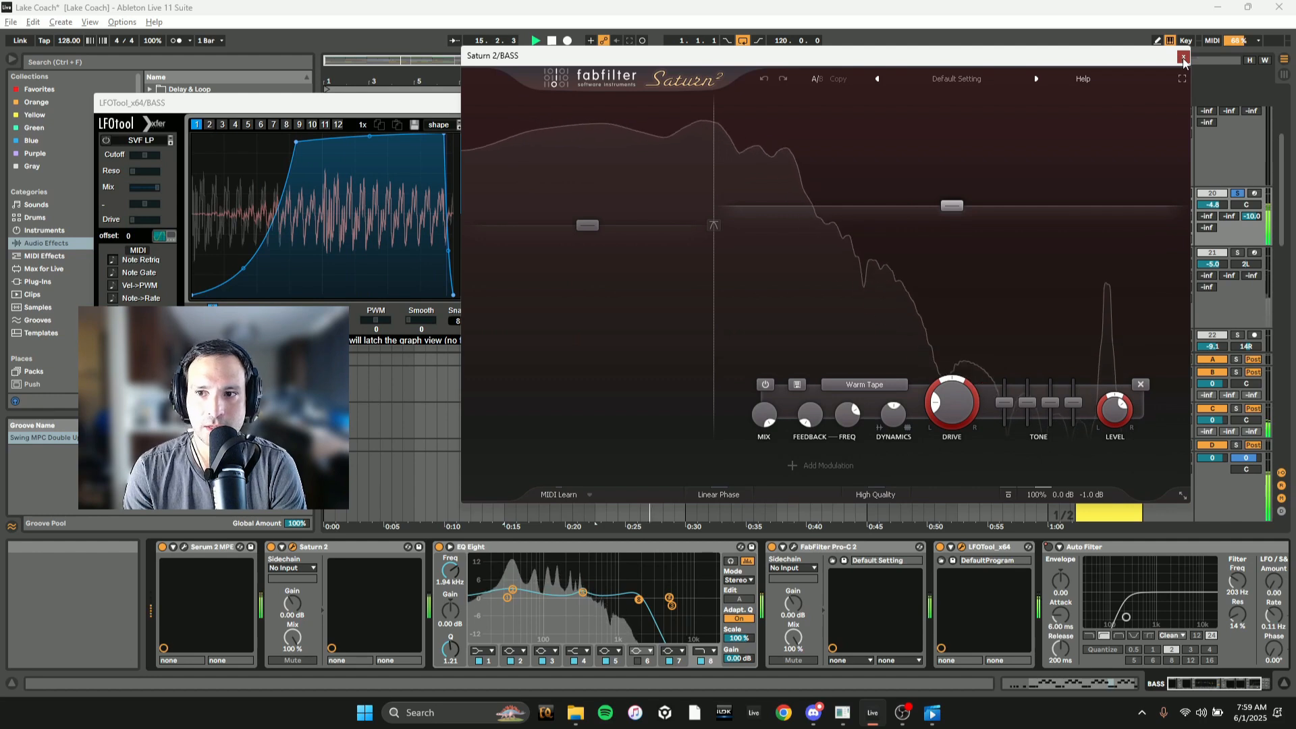
click(1184, 60)
- Unfold the Drum Group, solo the KICK track and place the insert marker at bar 9
scroll(1212, 215, up, 5)
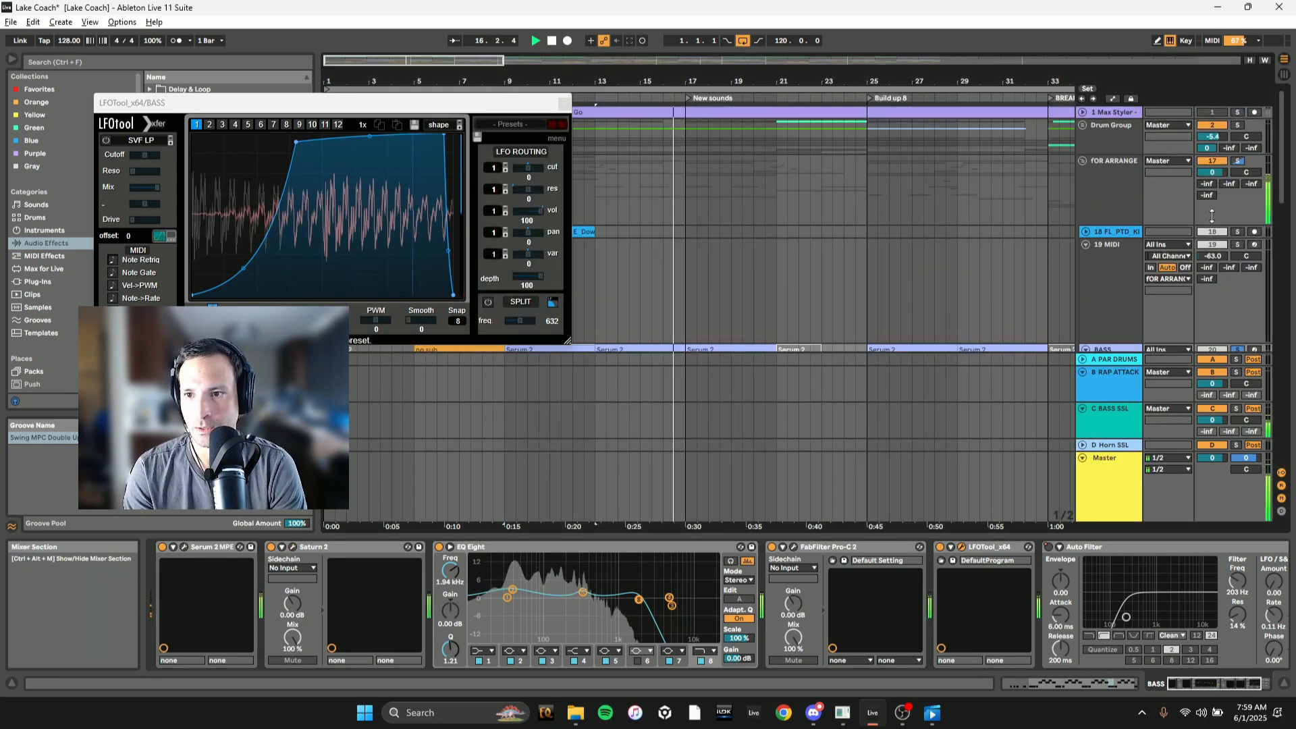
click(1083, 125)
click(1237, 184)
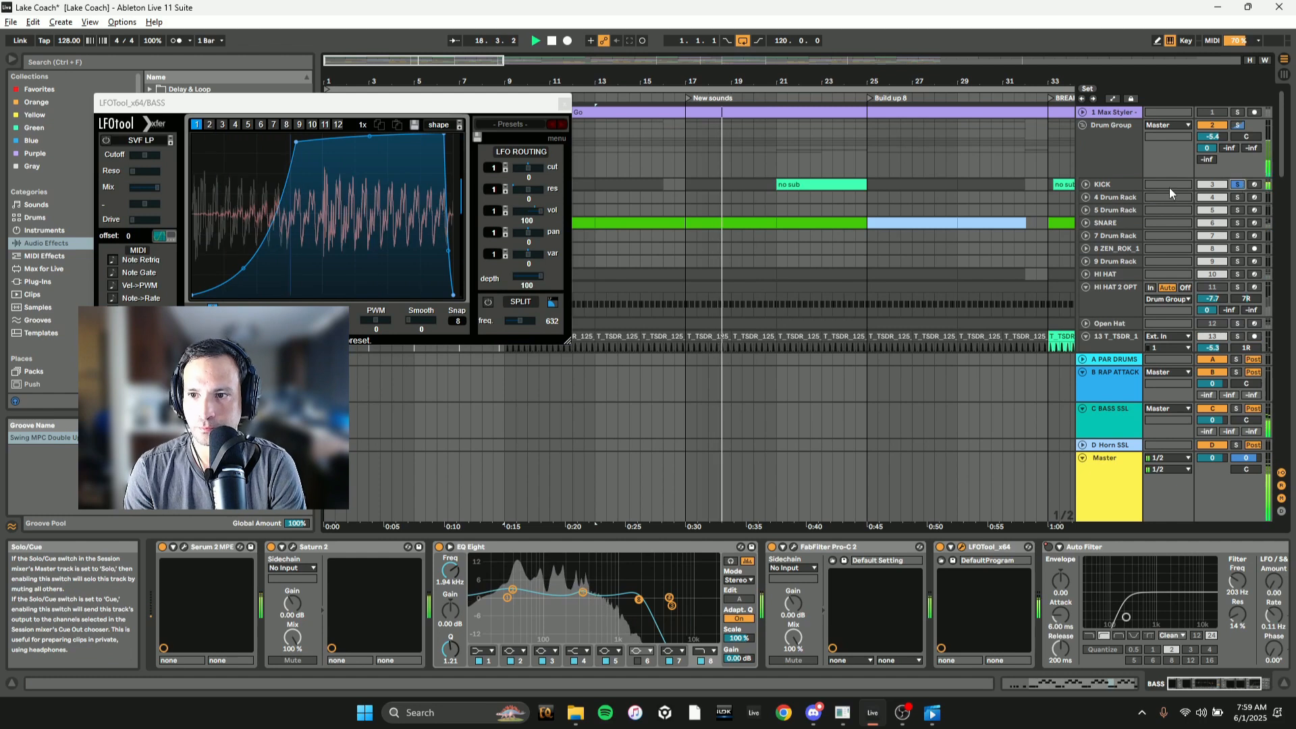
click(1119, 185)
mouse_move(1186, 679)
mouse_down()
mouse_move(1230, 683)
mouse_move(1153, 697)
mouse_move(1201, 688)
mouse_move(1176, 694)
mouse_up()
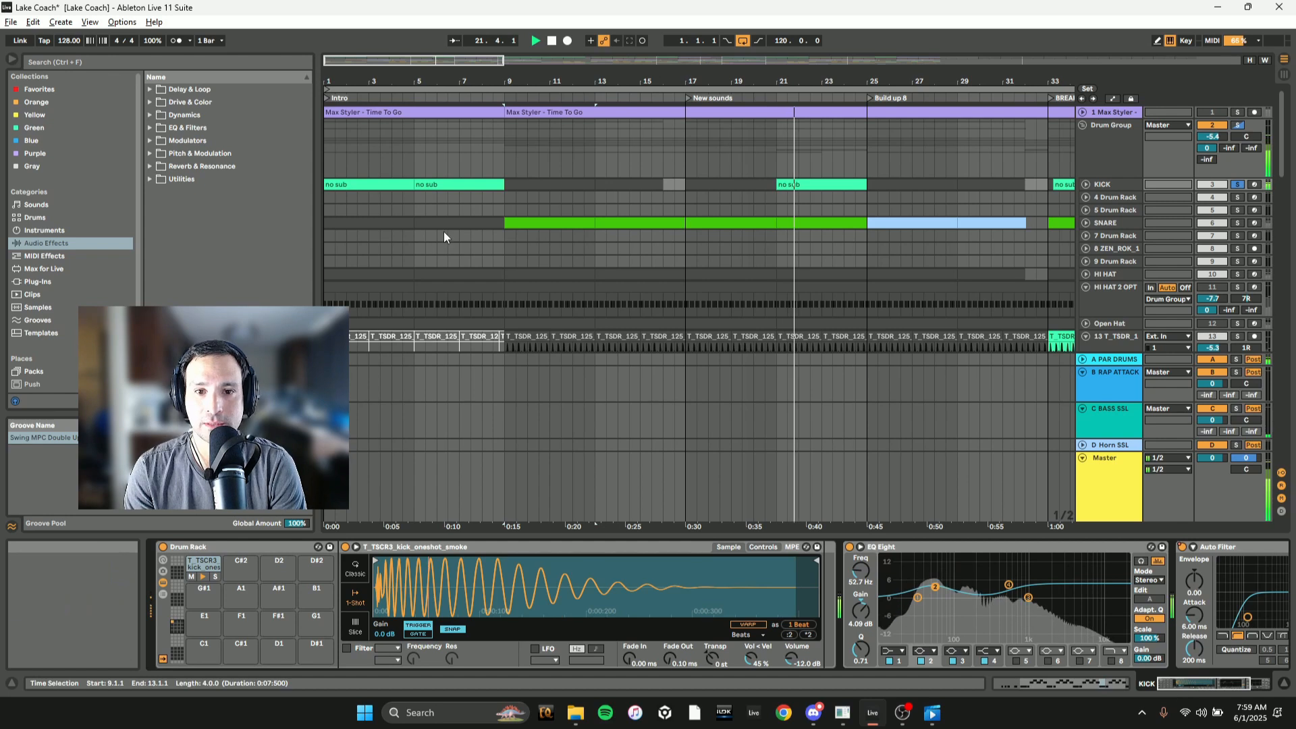
click(505, 261)
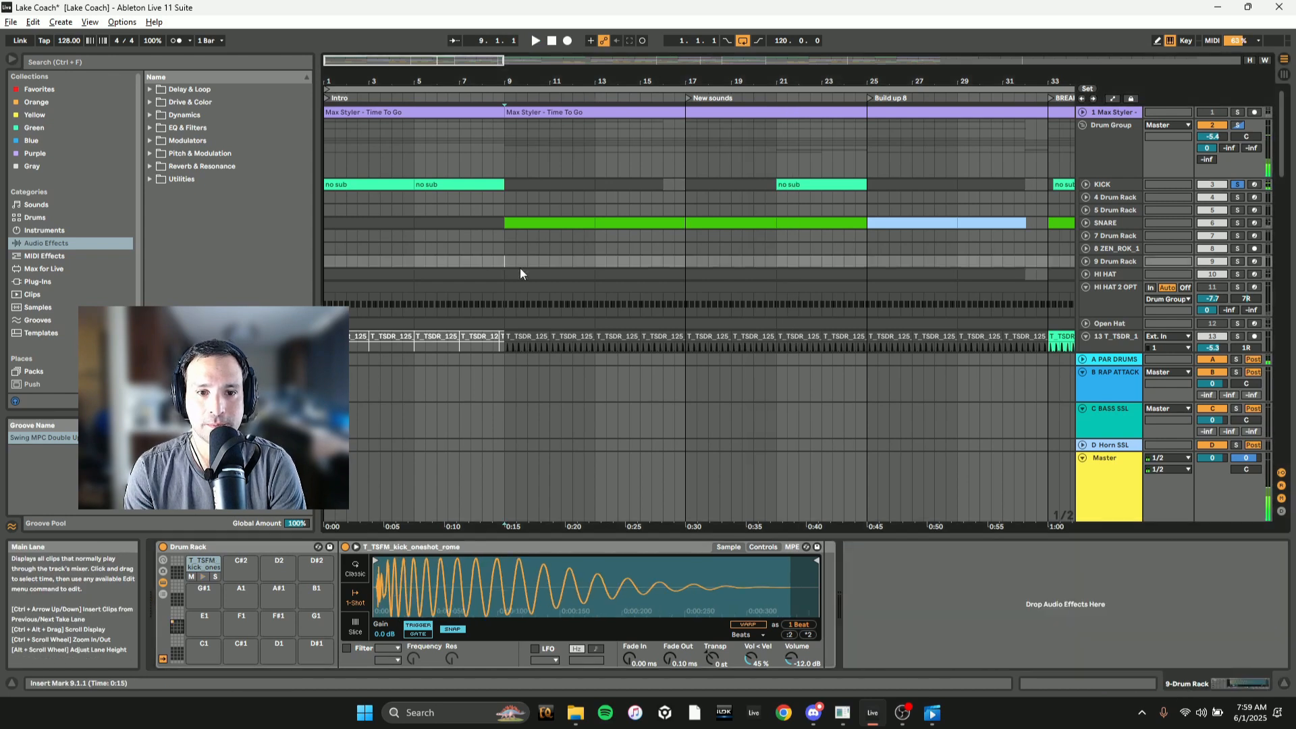
- Show the KICK track's device chain and place the insert marker at bar 9 while the soloed kick plays
click(1116, 185)
drag(1186, 681, 1172, 683)
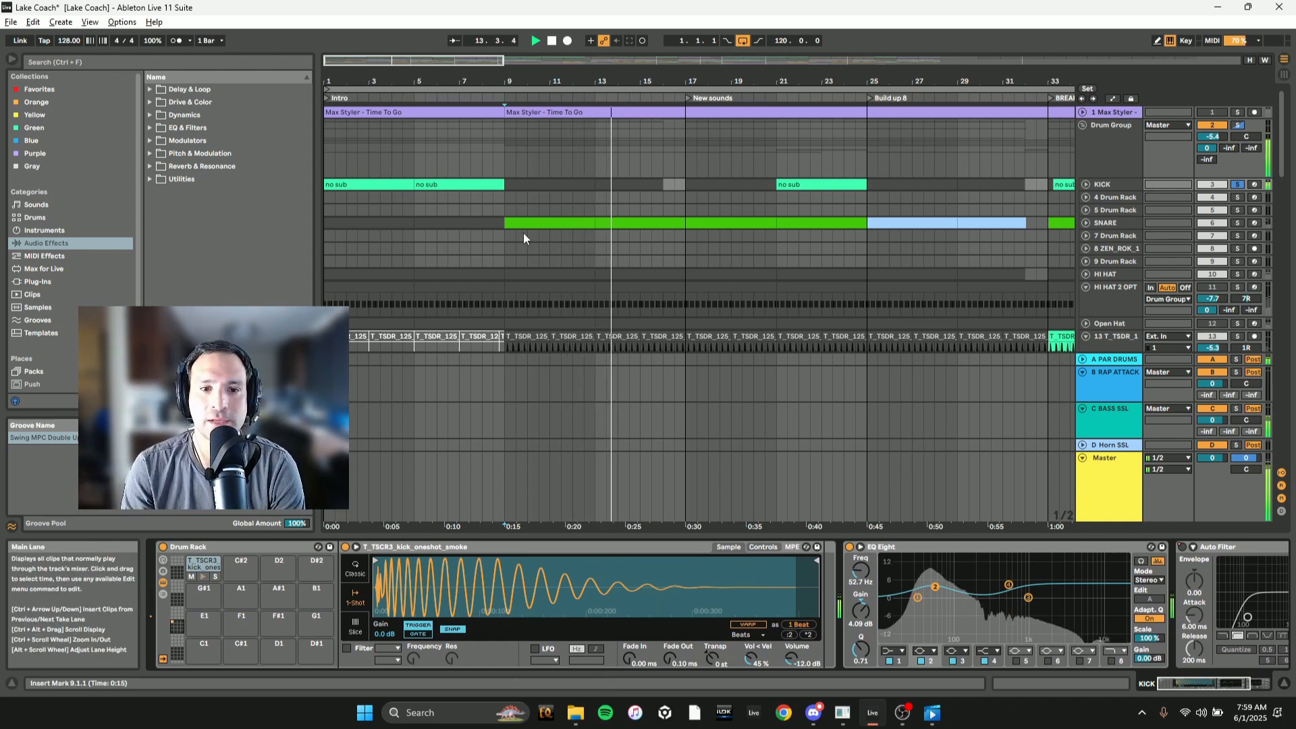
click(505, 250)
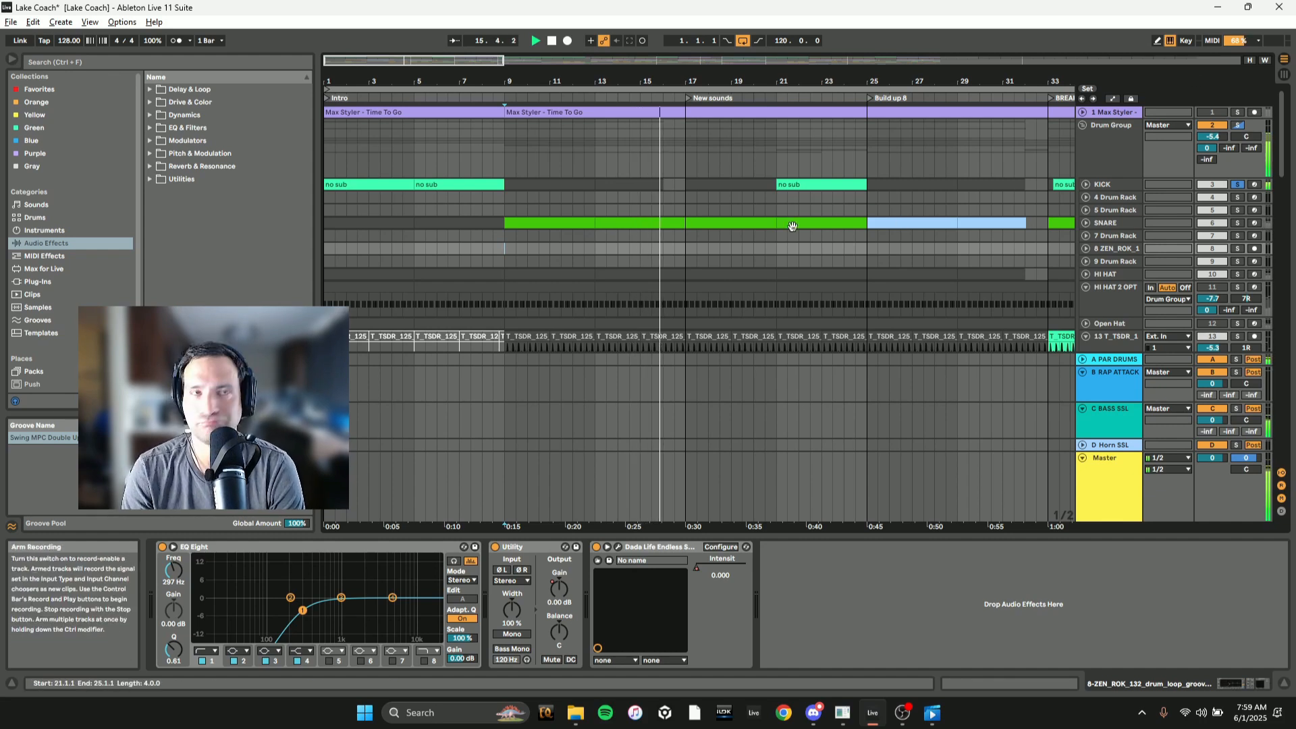
- Switch from the lone KICK to the full Drum Group and play it with the bass from bar 9
scroll(938, 269, down, 1)
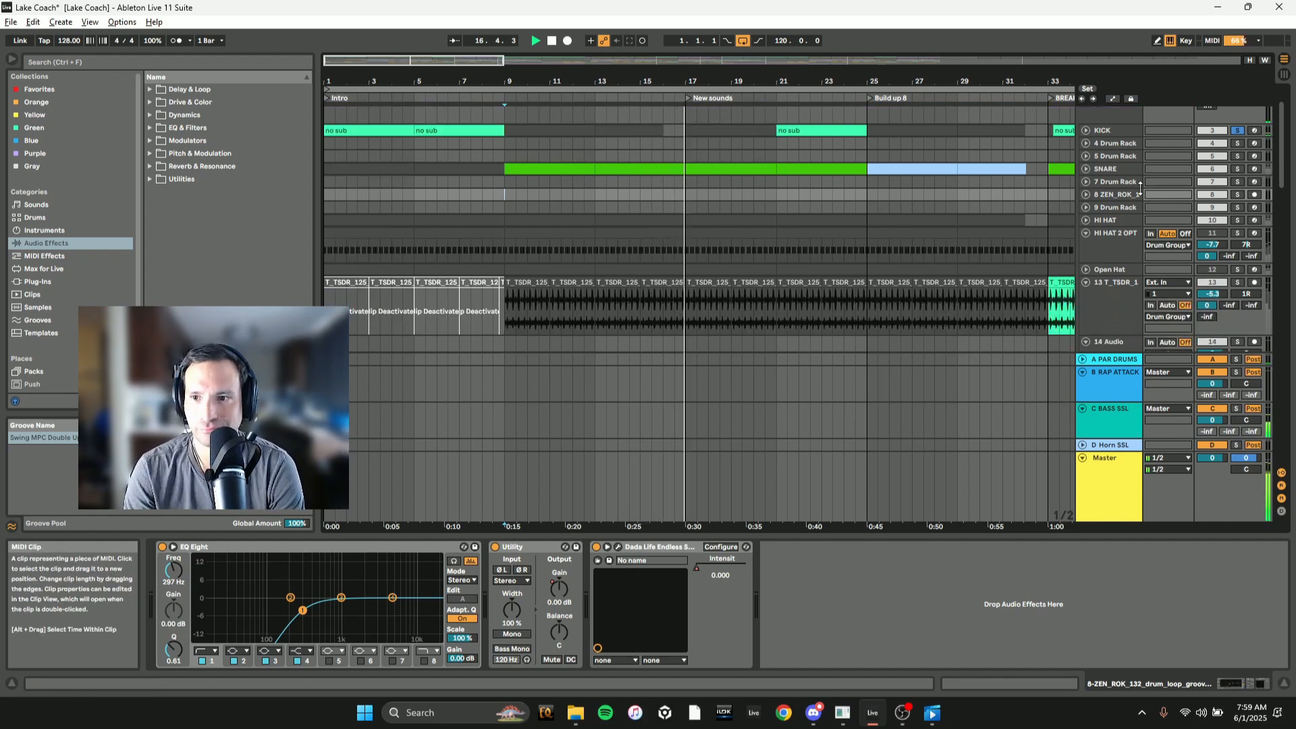
scroll(1139, 186, up, 1)
scroll(863, 257, down, 2)
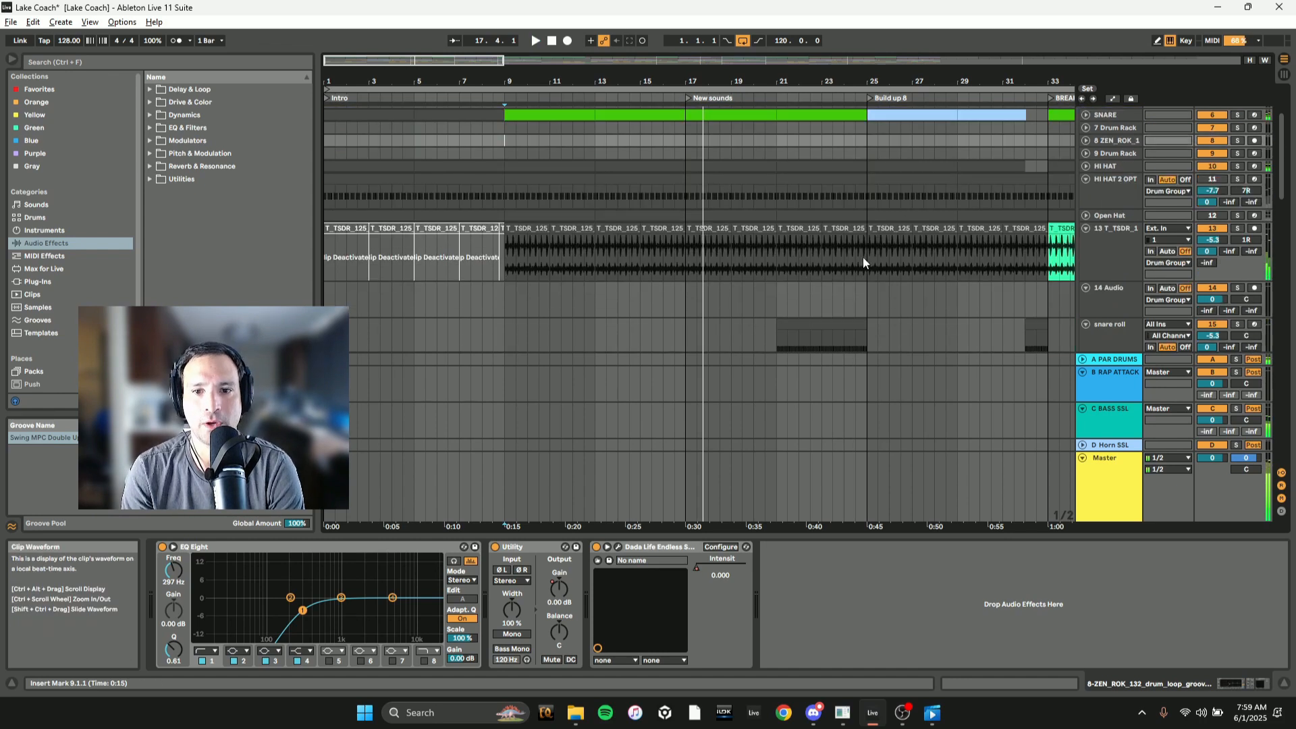
scroll(810, 263, down, 2)
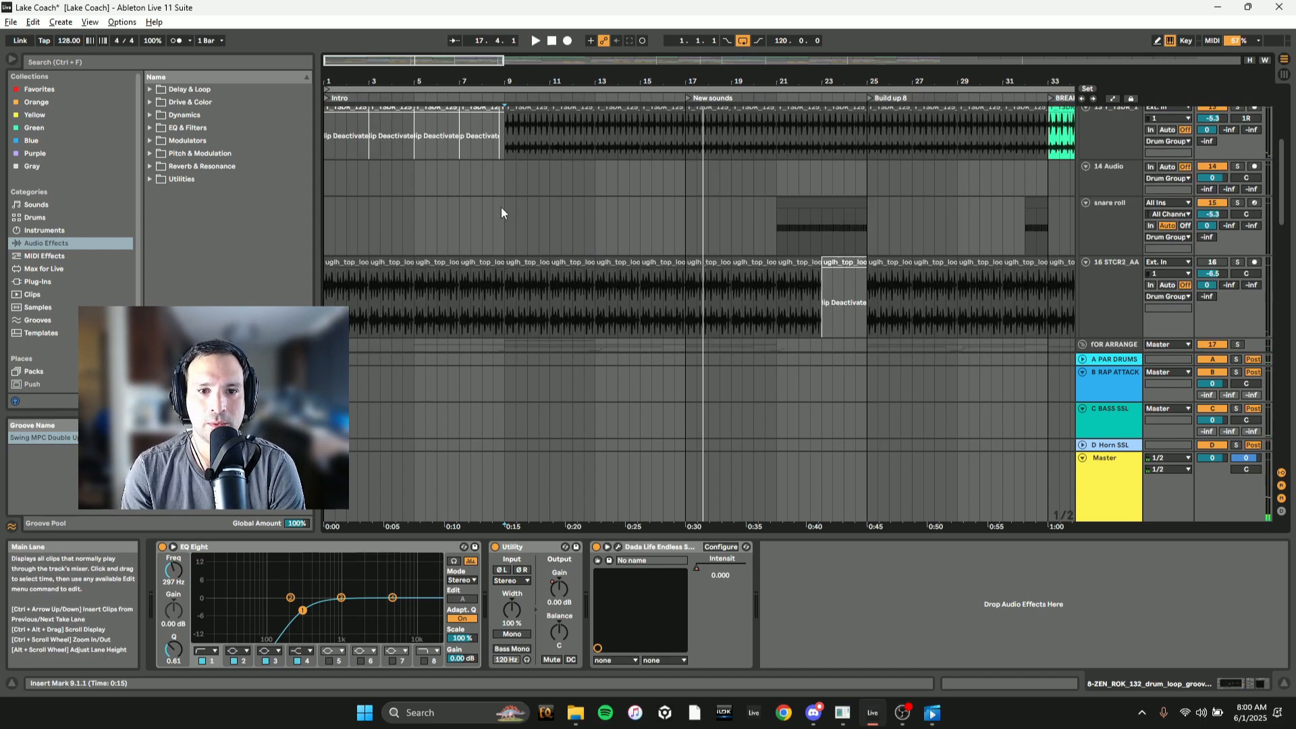
click(501, 208)
key(space)
- Stop playback, close the LFOTool window and select the BASS track's Serum 2 clip starting at bar 9
scroll(863, 244, up, 2)
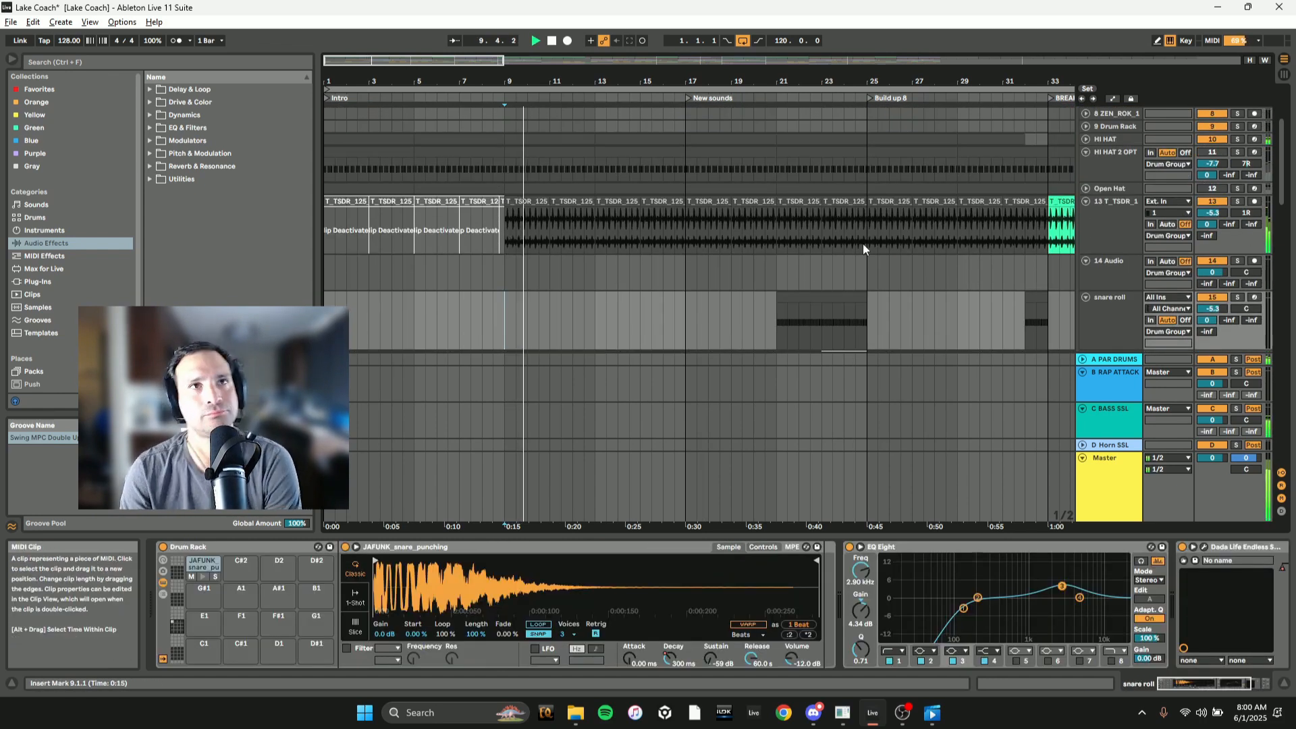
scroll(634, 243, up, 2)
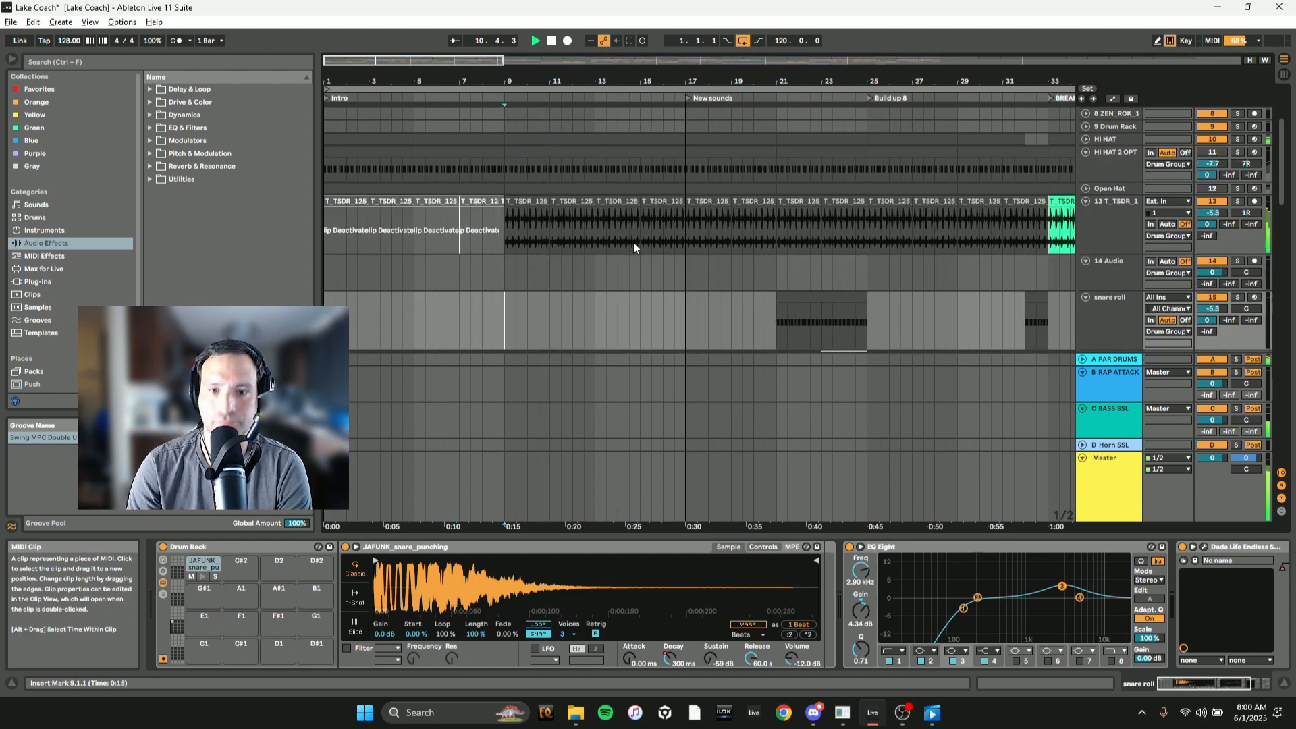
scroll(634, 243, down, 8)
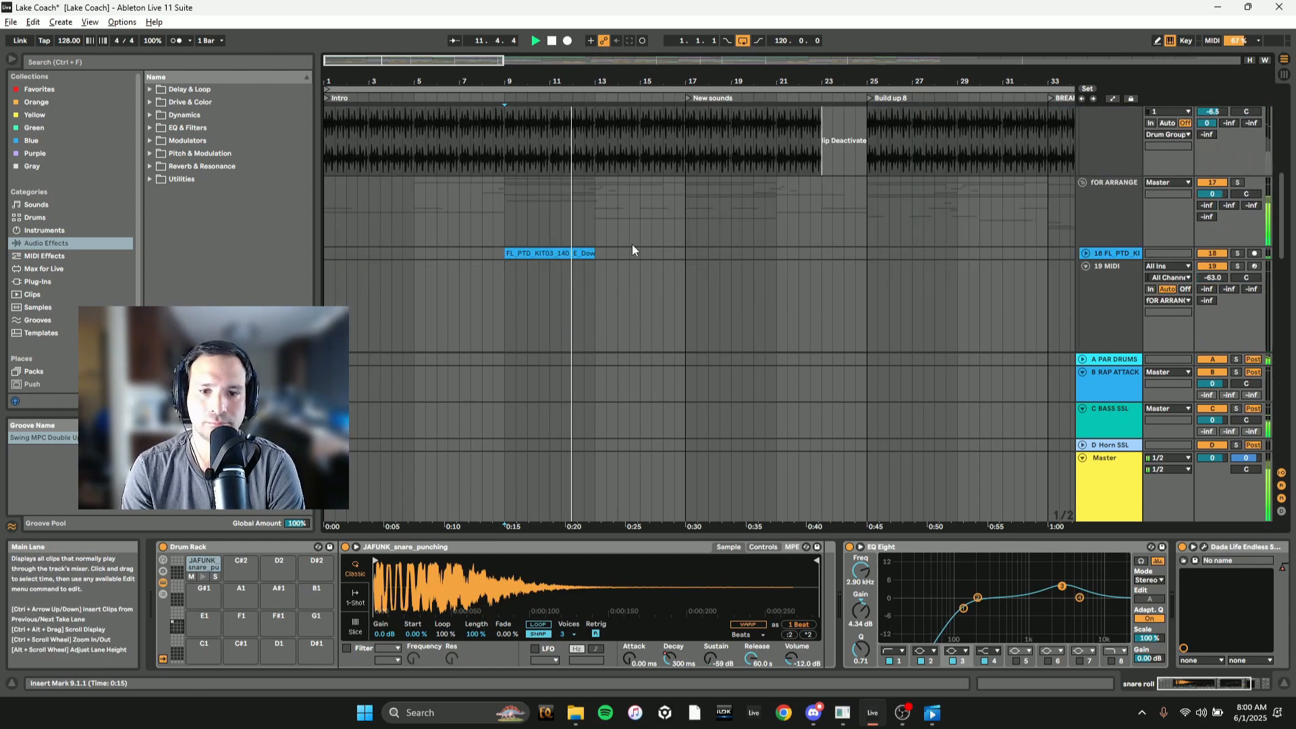
scroll(623, 244, up, 2)
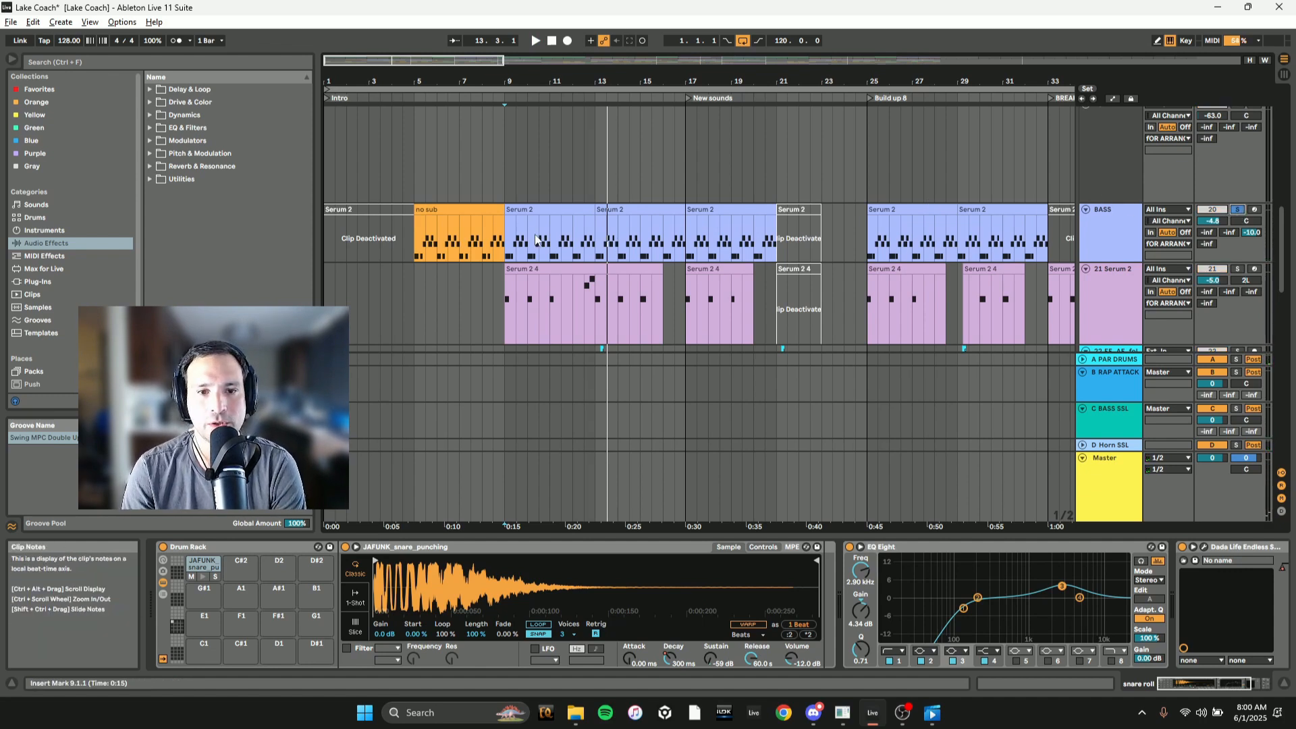
scroll(535, 239, up, 4)
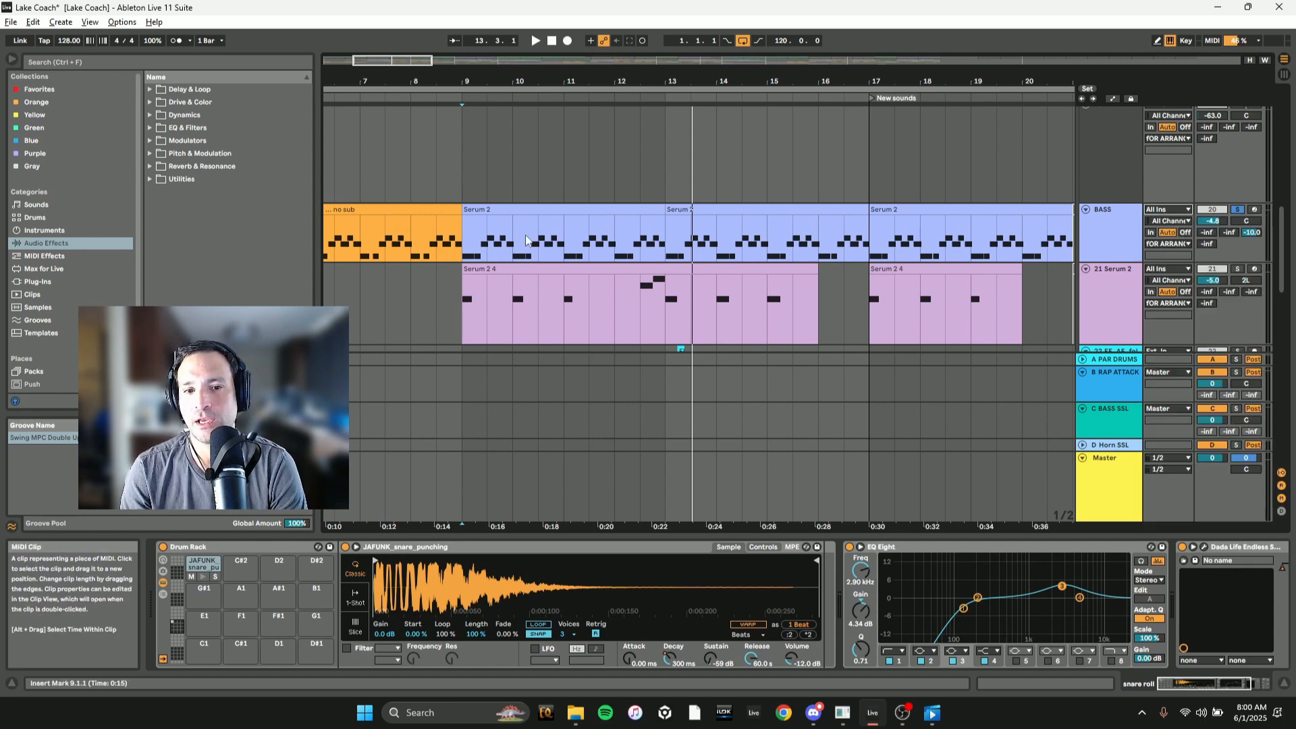
click(533, 206)
click(589, 233)
drag(539, 101, 574, 411)
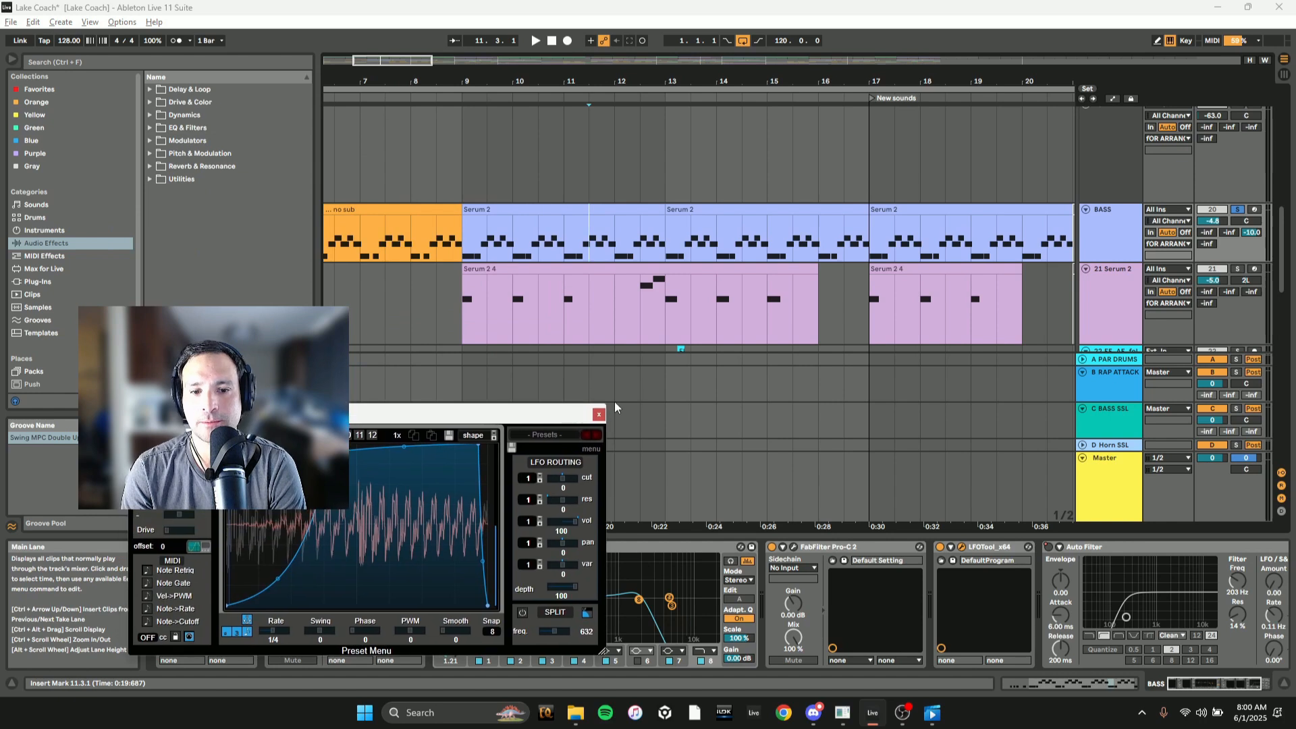
click(599, 414)
click(510, 211)
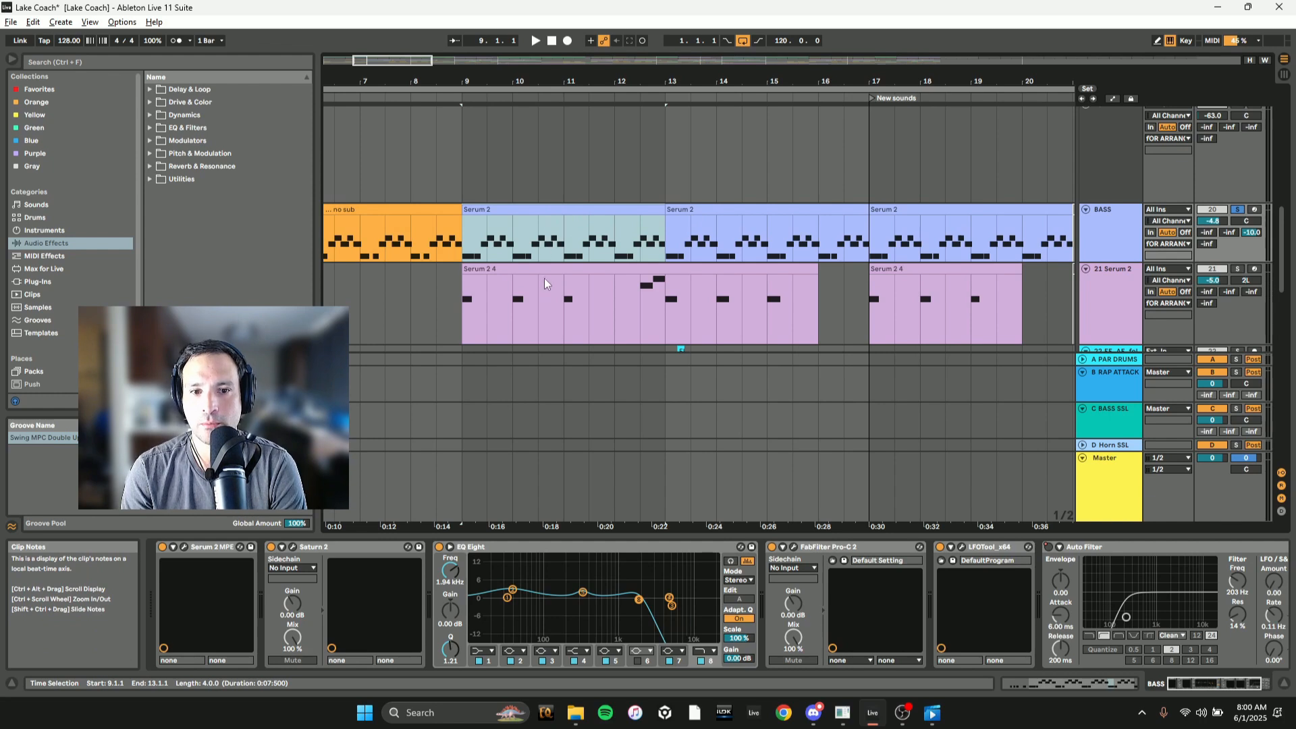
- Open the 21 Serum 2 track's clip from bar 9 and enlarge the note editor to show its notes
click(550, 268)
click(540, 209)
click(532, 272)
click(533, 278)
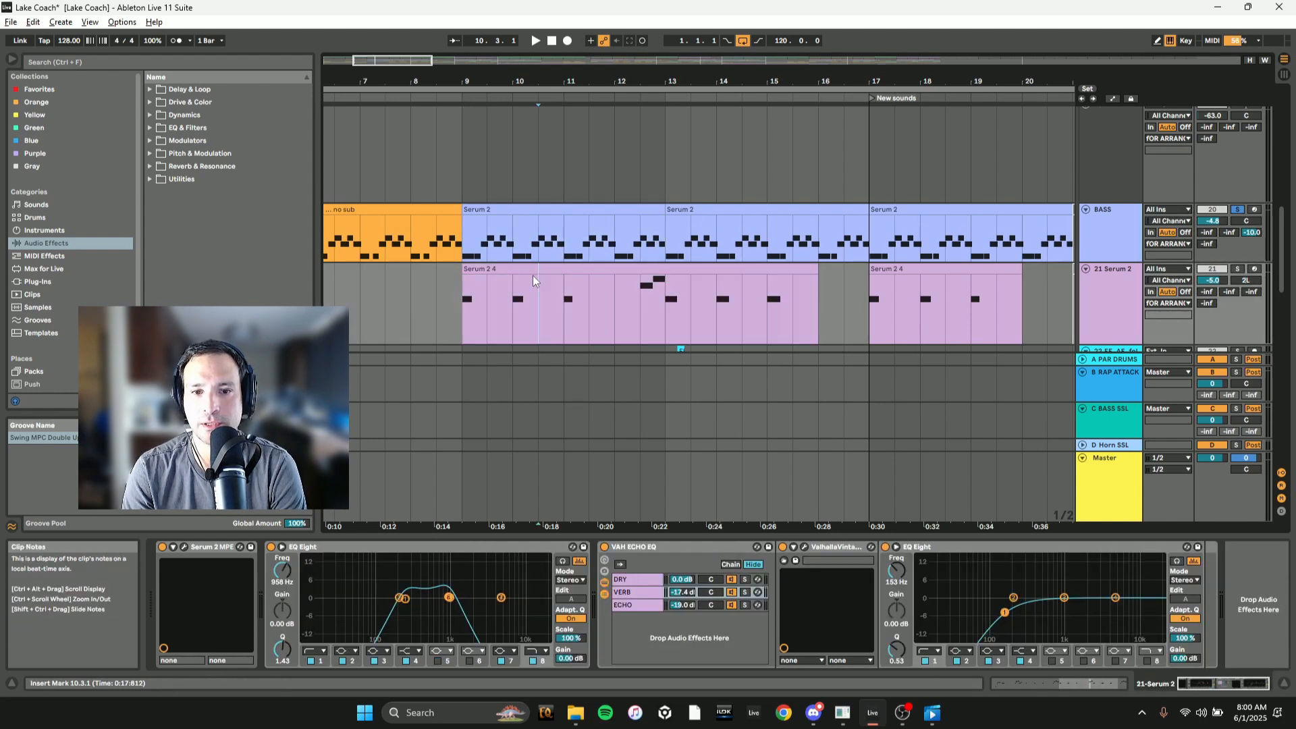
double_click(533, 275)
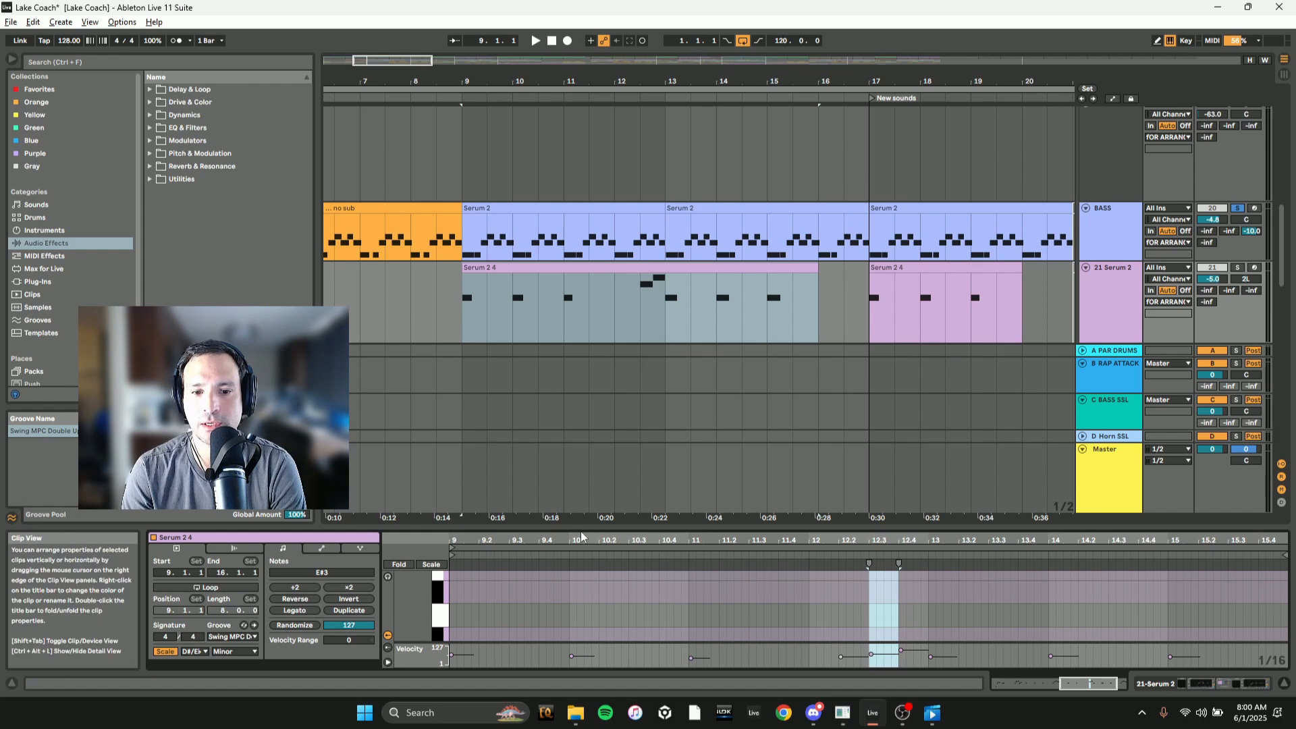
drag(577, 520, 609, 185)
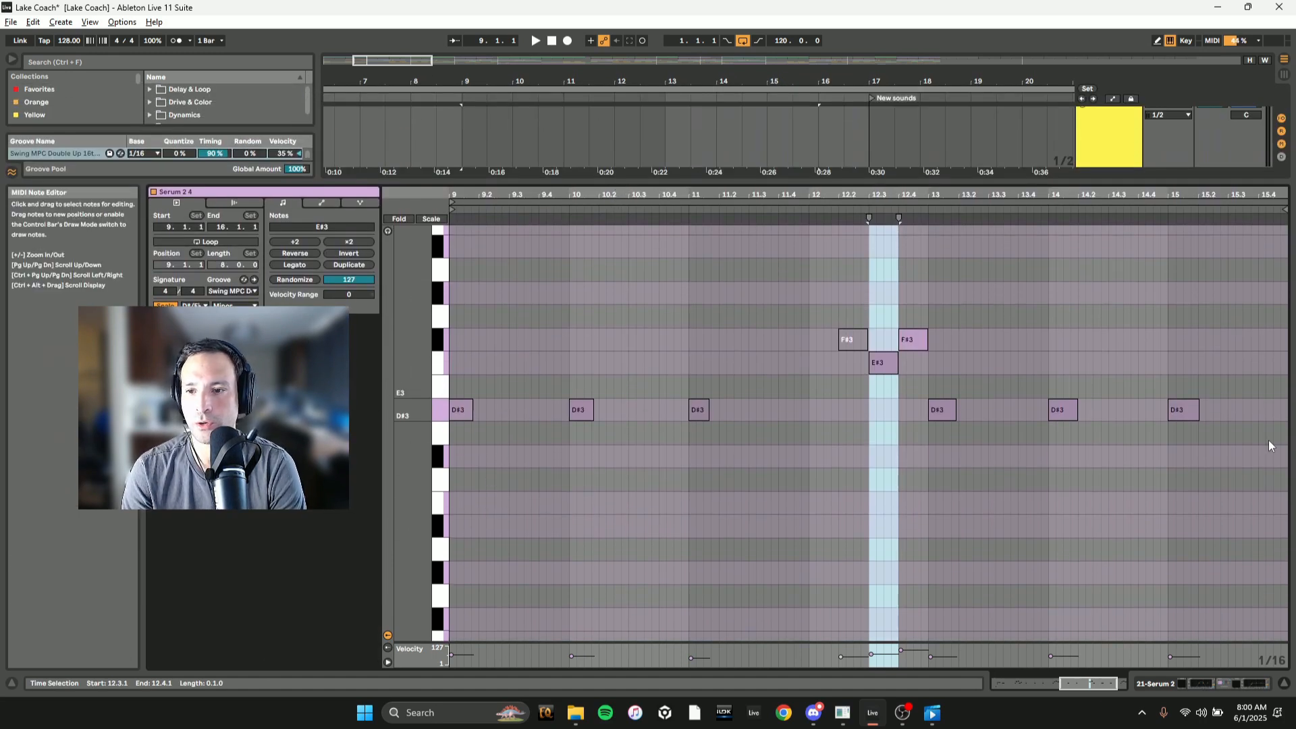
- Shrink the note editor, solo only the 21 Serum 2 track and play it from bar 9
drag(570, 182, 608, 436)
scroll(642, 271, up, 2)
scroll(933, 176, down, 1)
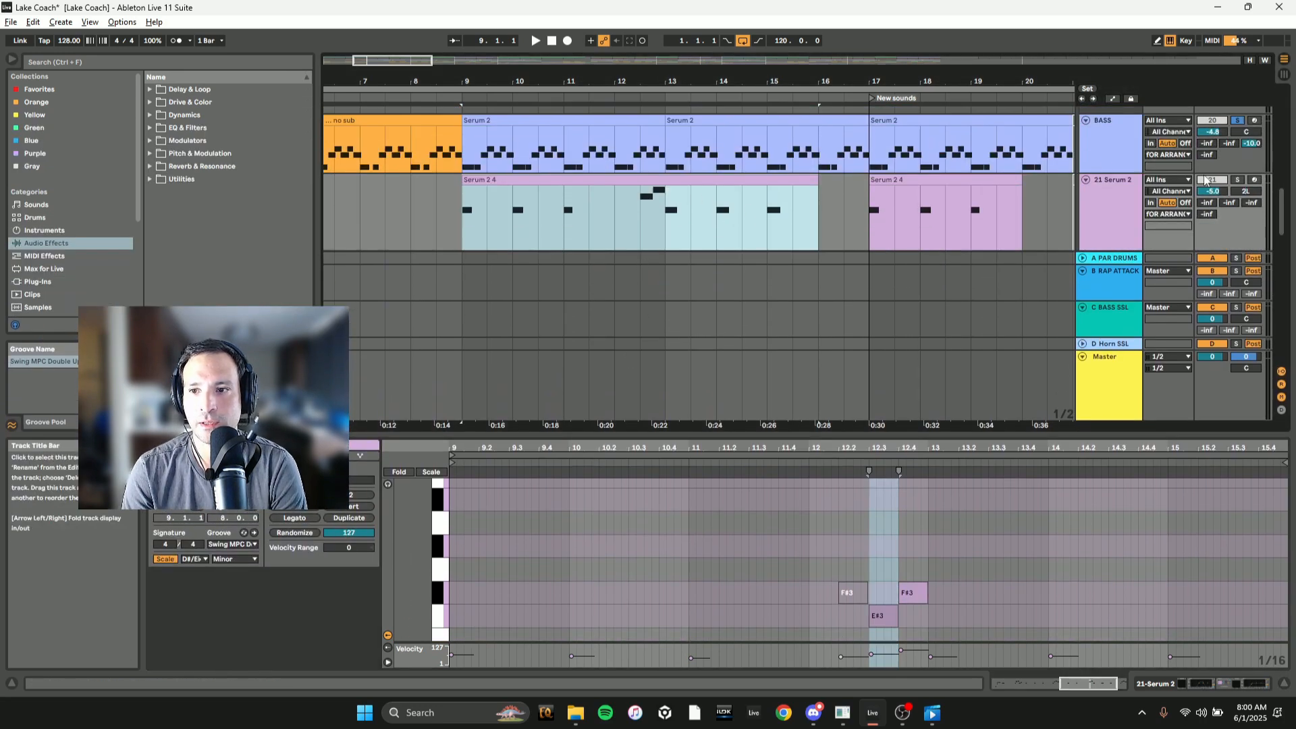
click(1237, 180)
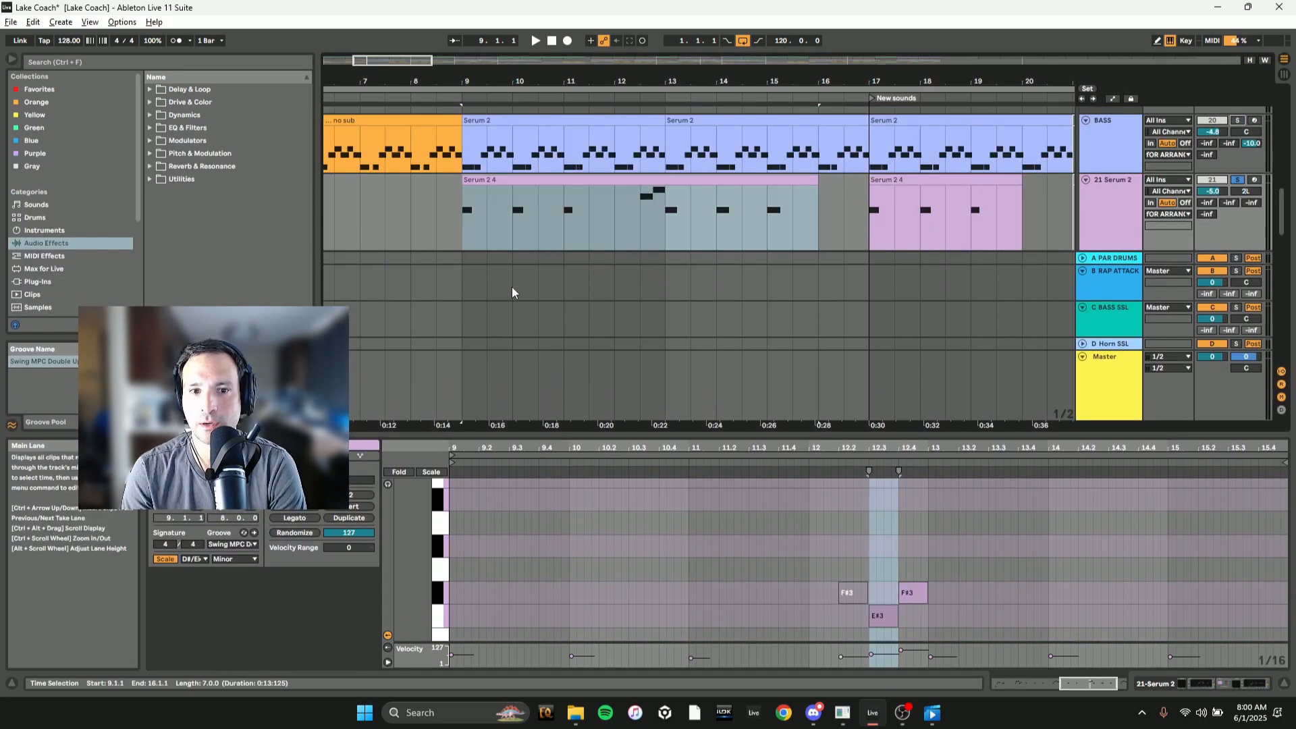
click(464, 231)
key(space)
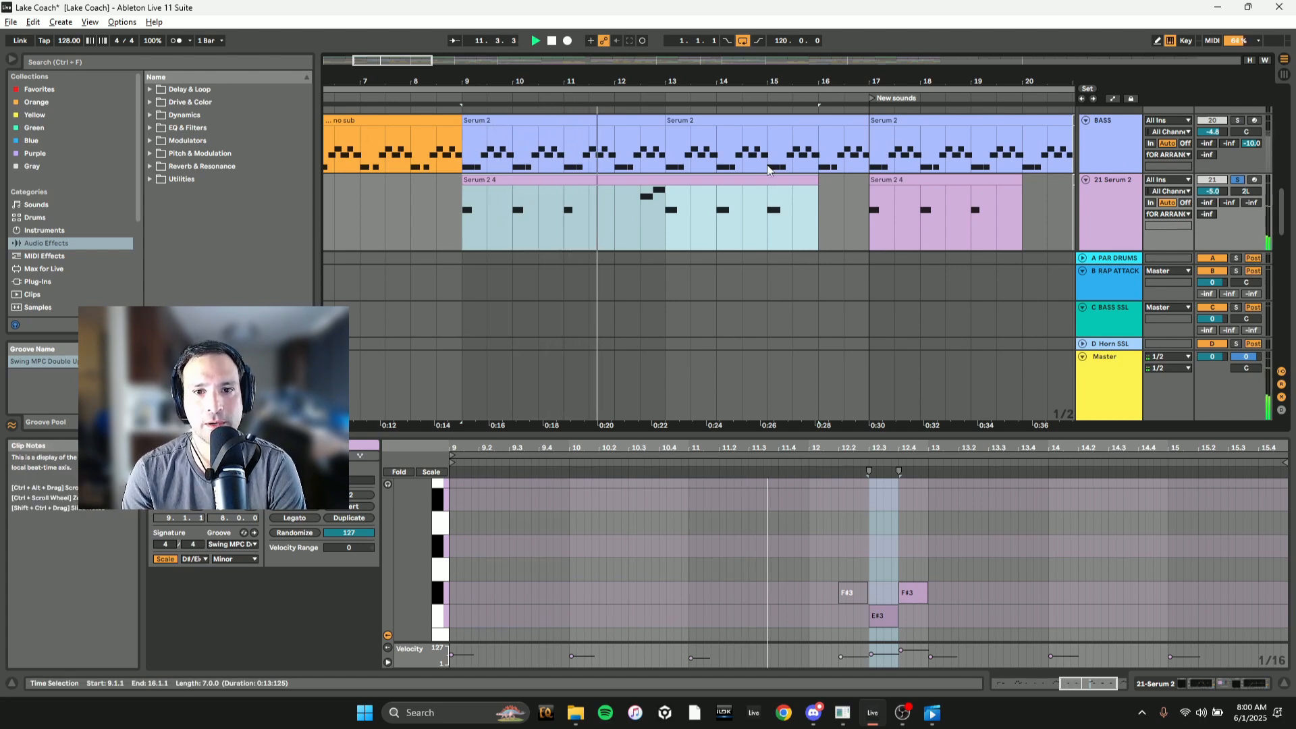
- Add the BASS track to the solo and audition it with 21 Serum 2 from bar 9
click(1237, 120)
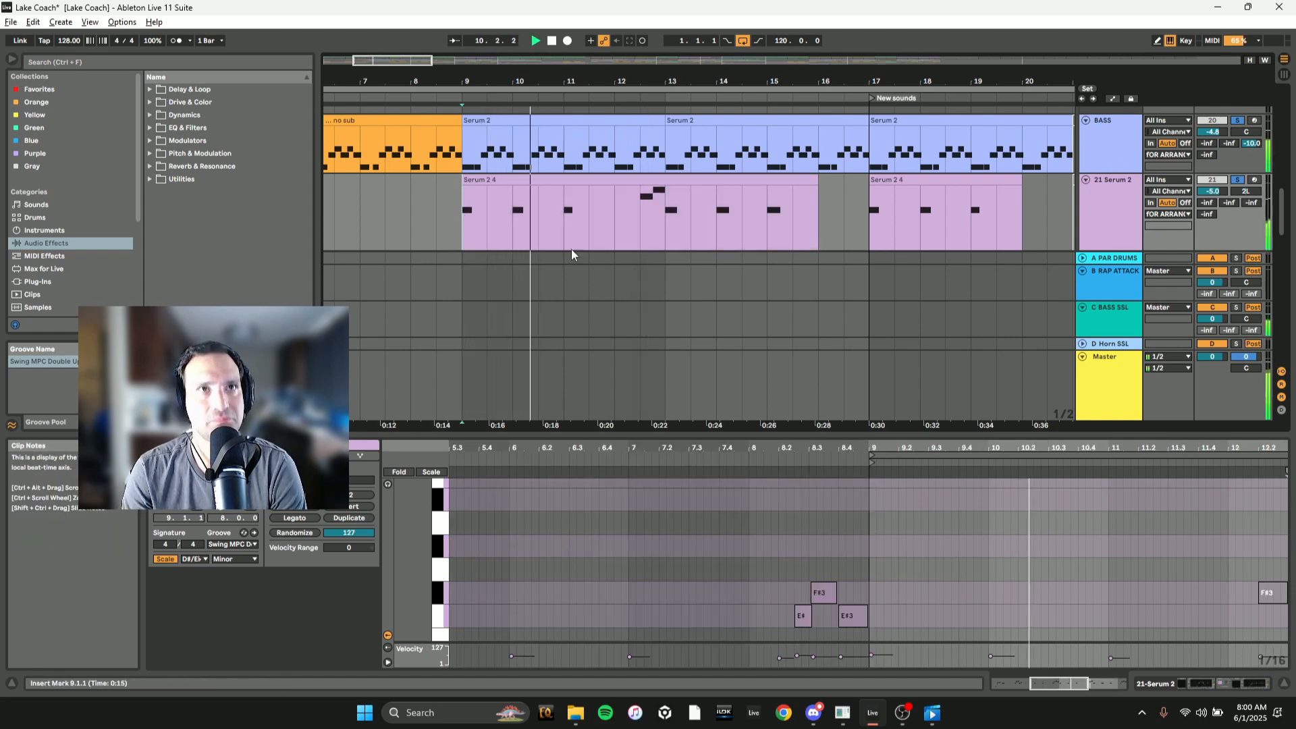
scroll(700, 234, down, 2)
scroll(702, 233, up, 2)
scroll(700, 233, down, 2)
scroll(699, 233, down, 3)
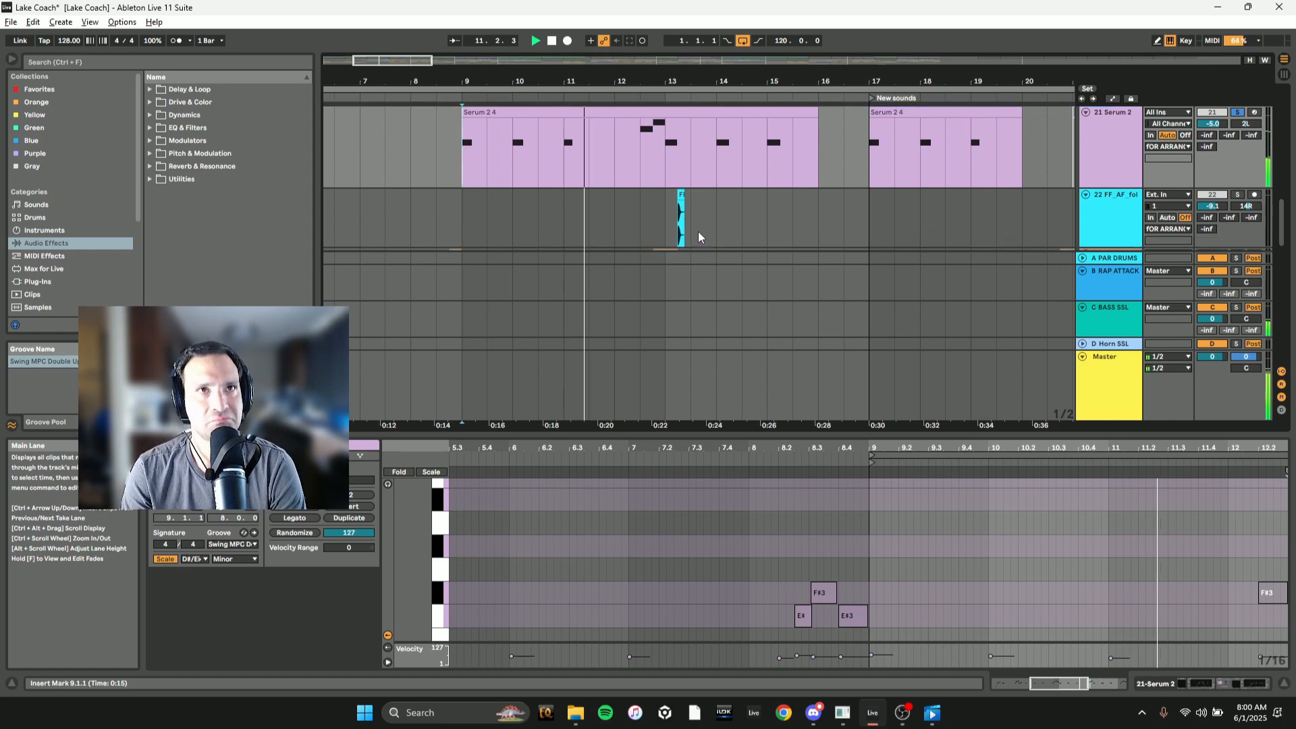
scroll(707, 230, up, 3)
scroll(708, 229, down, 1)
scroll(707, 228, up, 1)
scroll(711, 230, down, 1)
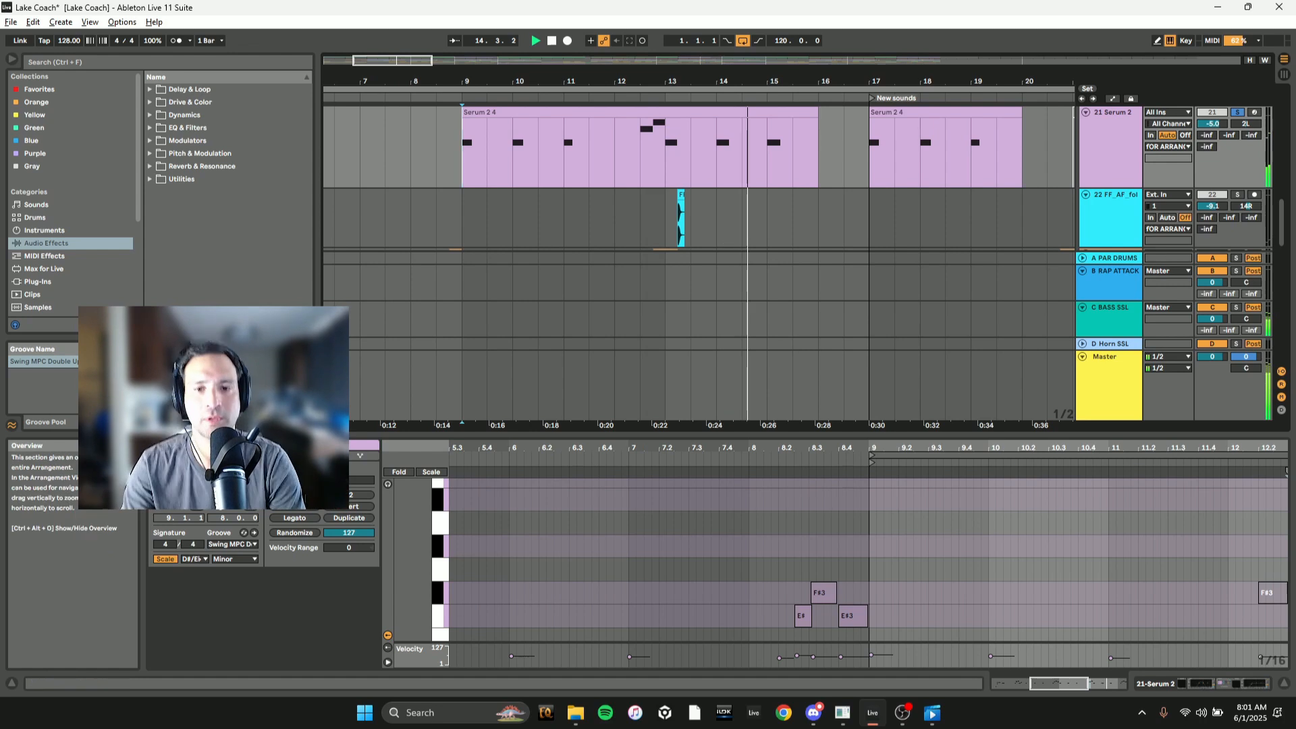
- Stop playback and also solo the 22 FF_AF_fol and 23 91V_IB_vo audio tracks
scroll(751, 184, down, 2)
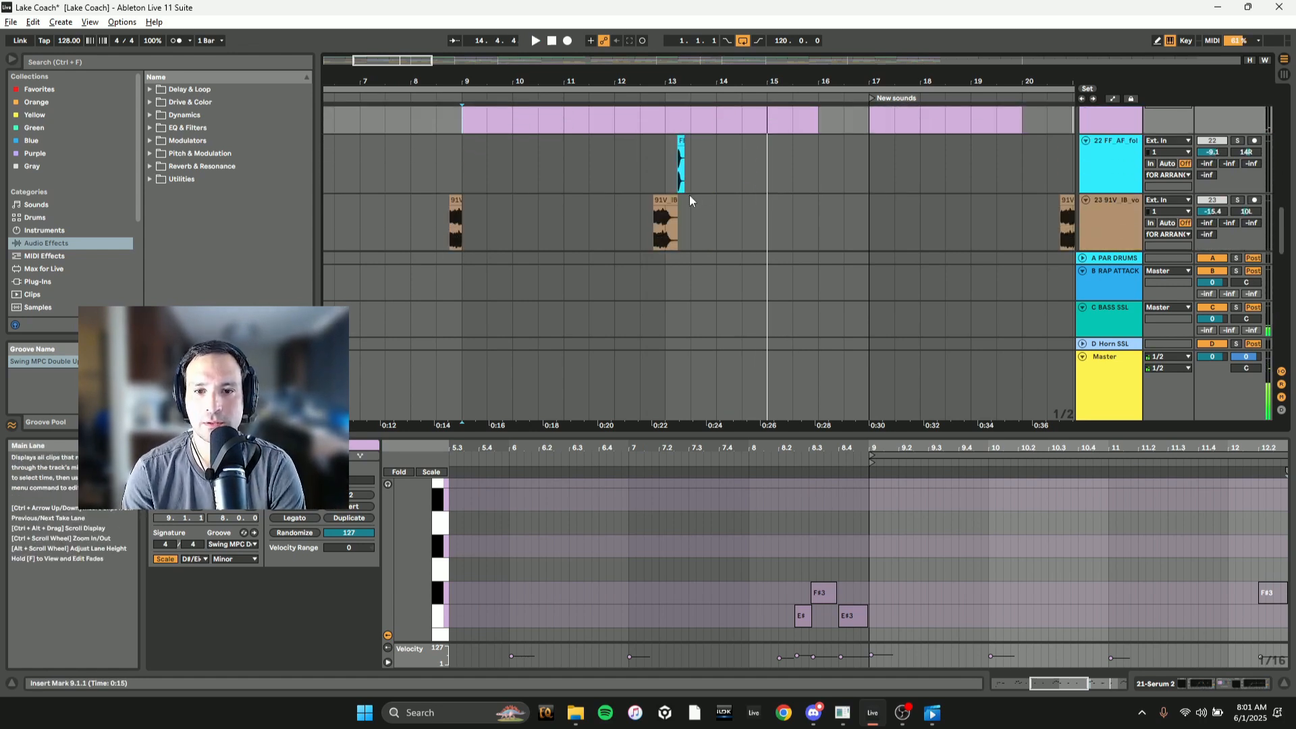
click(1237, 200)
click(1237, 141)
scroll(687, 168, up, 5)
scroll(634, 176, down, 5)
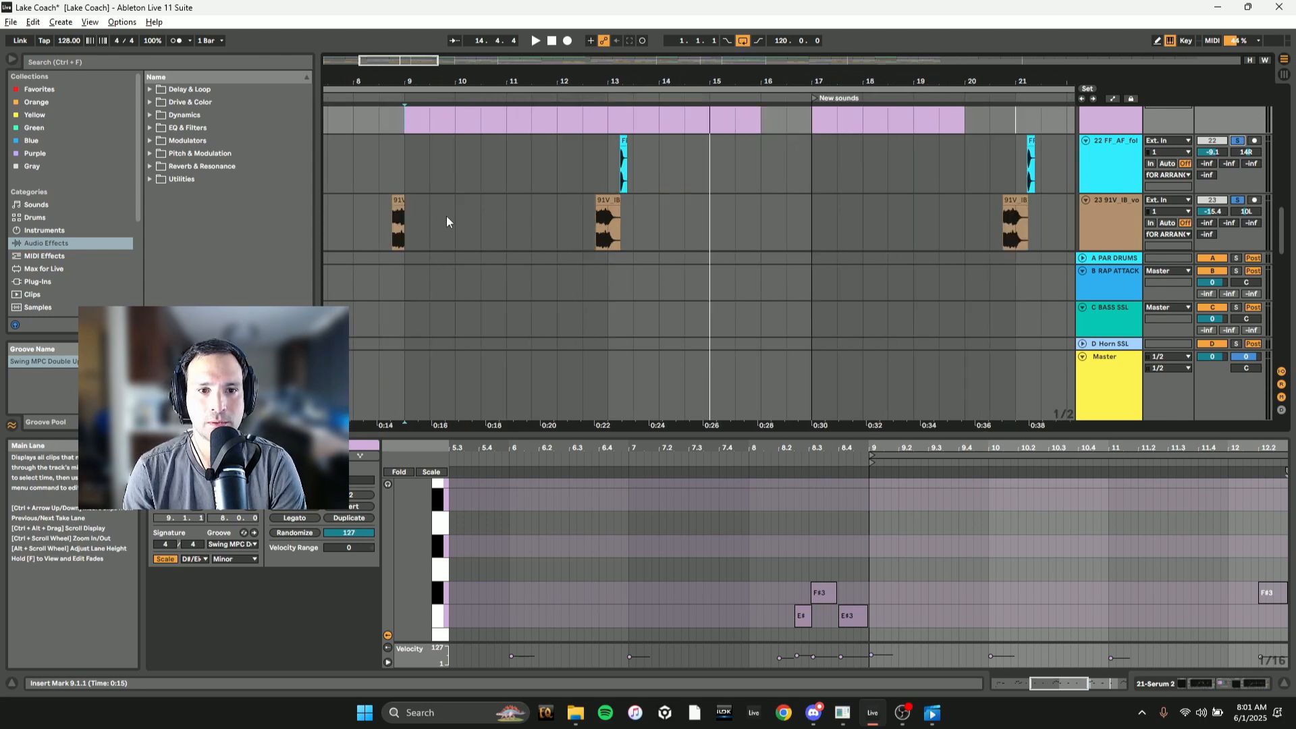
- Play the soloed tracks from bar 11 and examine the vocal one-shot clips around bar 13
click(504, 211)
key(space)
scroll(574, 192, up, 5)
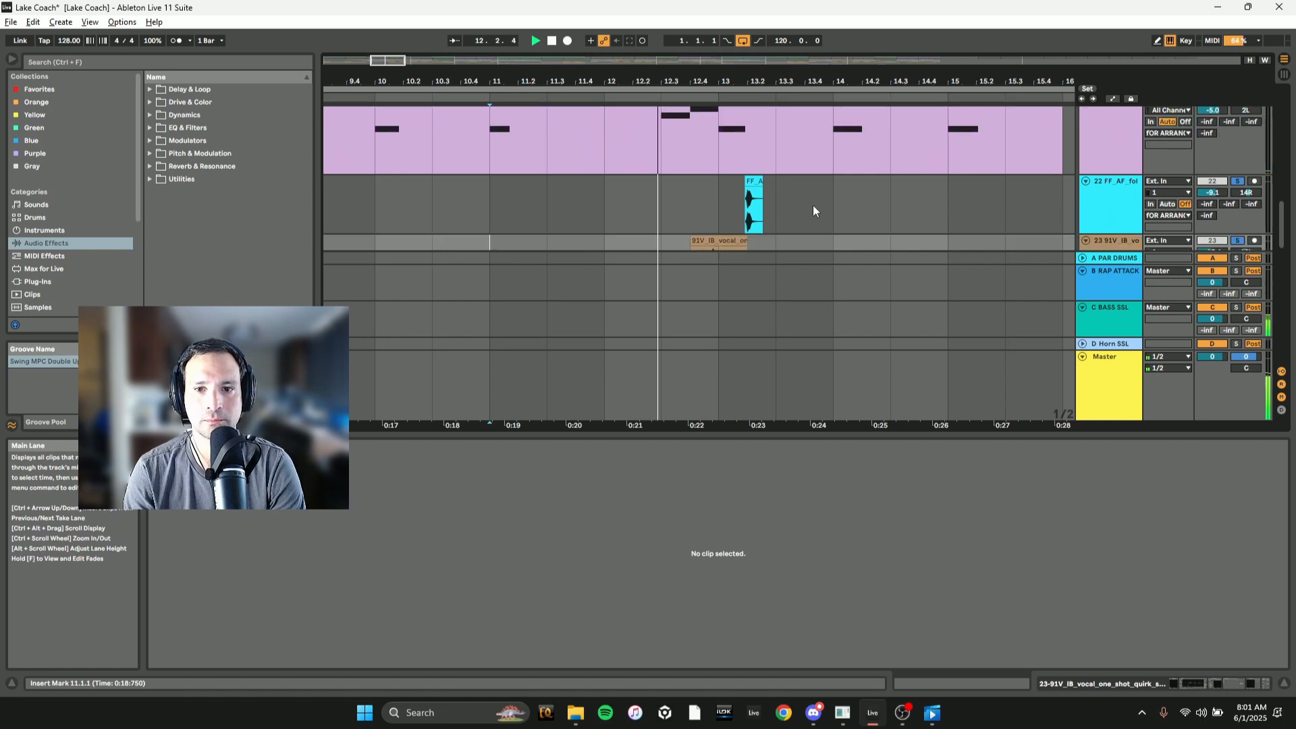
scroll(831, 209, down, 1)
scroll(825, 215, up, 3)
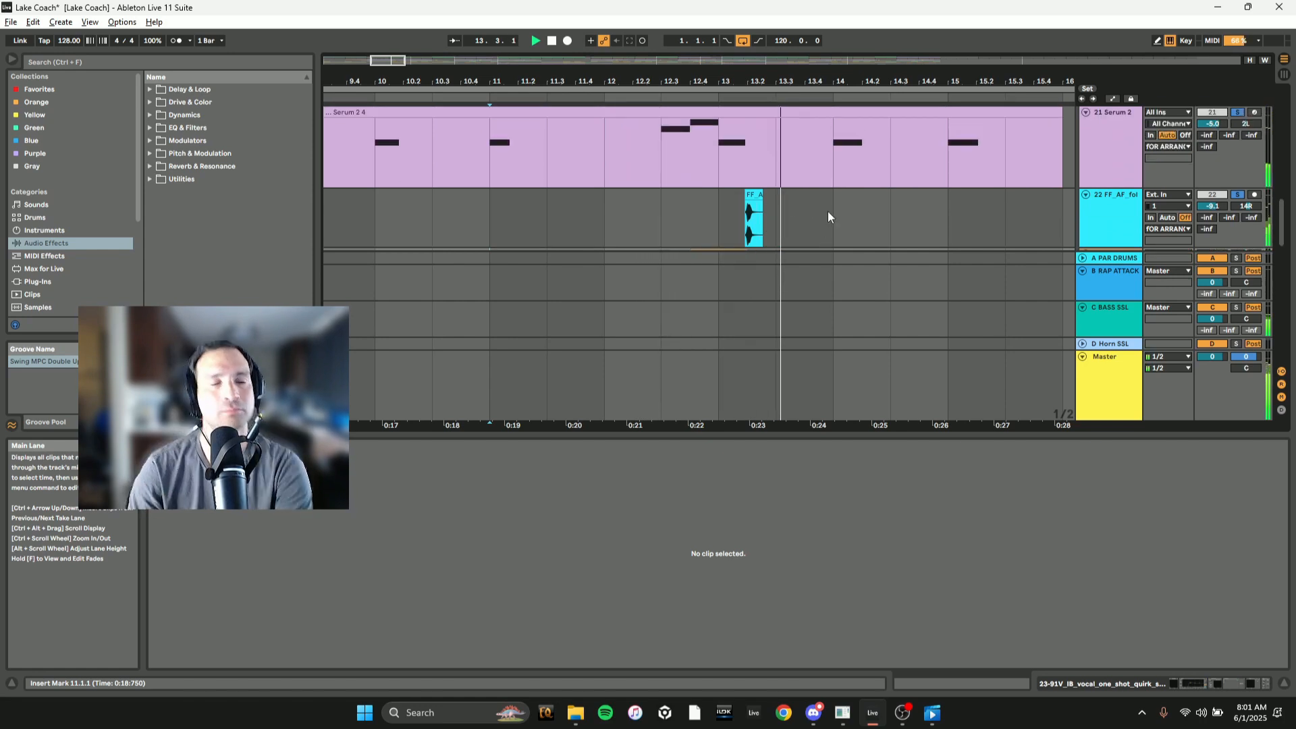
scroll(824, 220, down, 1)
scroll(820, 214, down, 4)
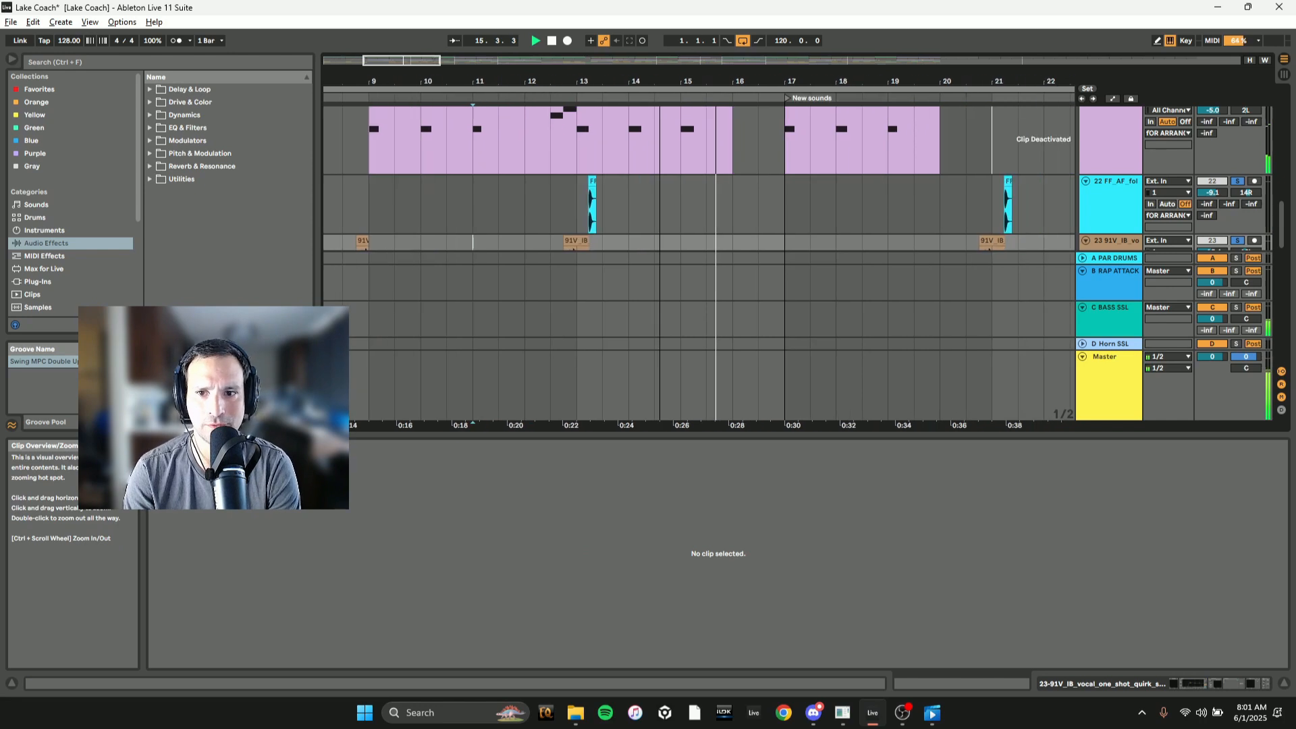
- Stop playback, make the arrangement view taller and show the 25 Serum 2 track's device chain
scroll(822, 217, down, 5)
scroll(810, 217, up, 1)
scroll(810, 217, down, 3)
key(space)
scroll(808, 216, up, 3)
scroll(579, 195, down, 2)
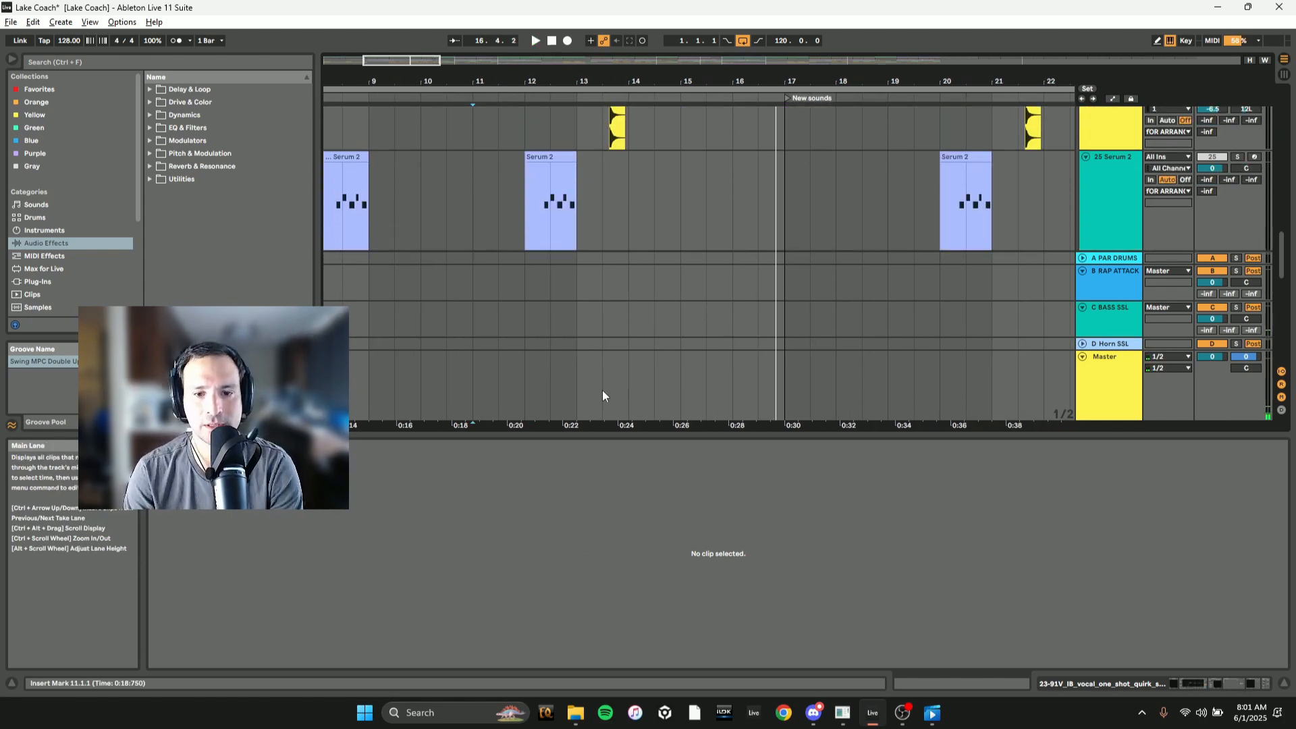
drag(593, 435, 594, 503)
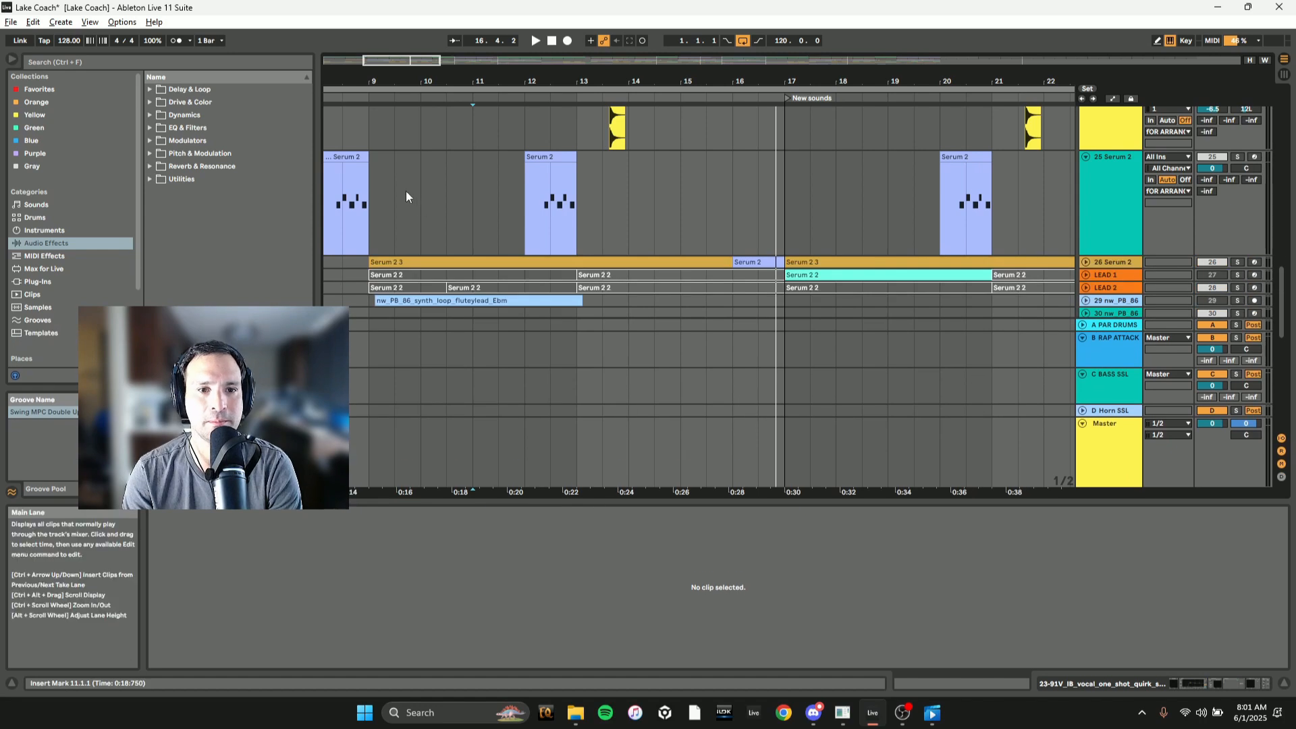
scroll(411, 192, down, 3)
scroll(414, 192, up, 3)
click(1107, 189)
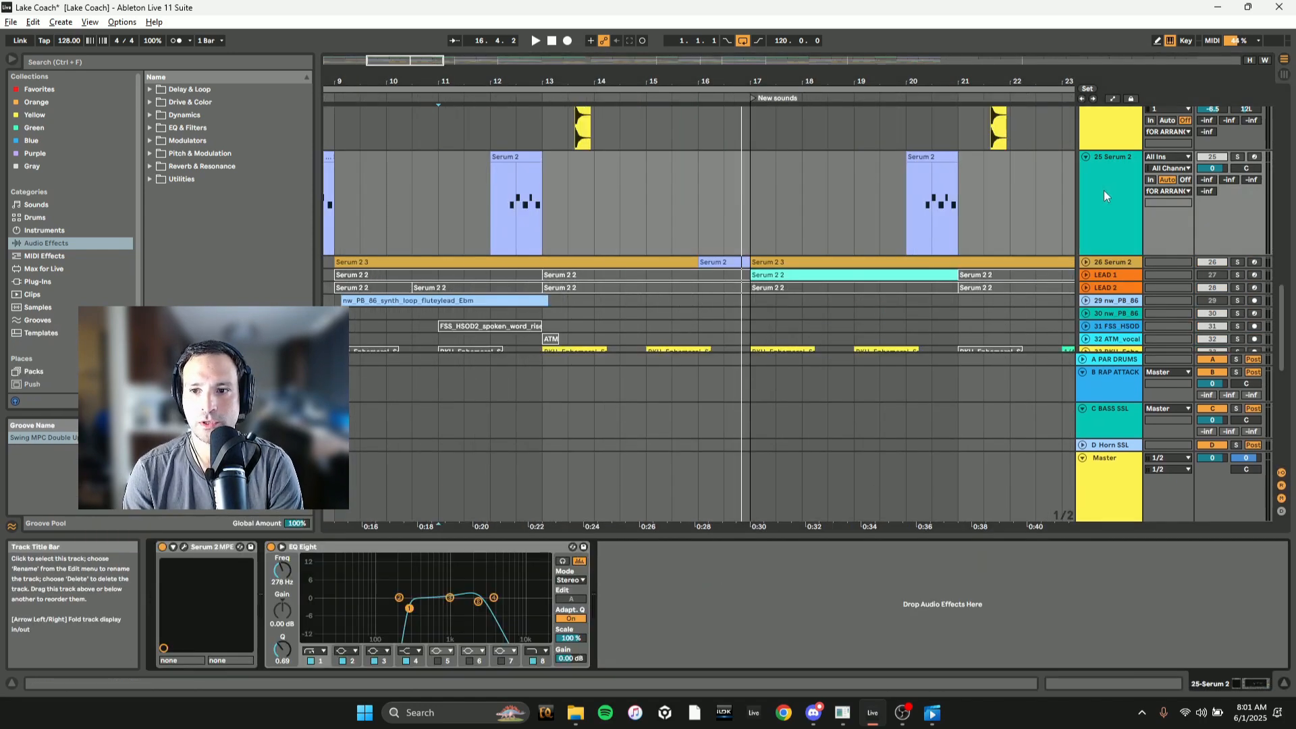
- Solo the 25 Serum 2 track along with the others and play from 11.3.1
scroll(493, 276, up, 1)
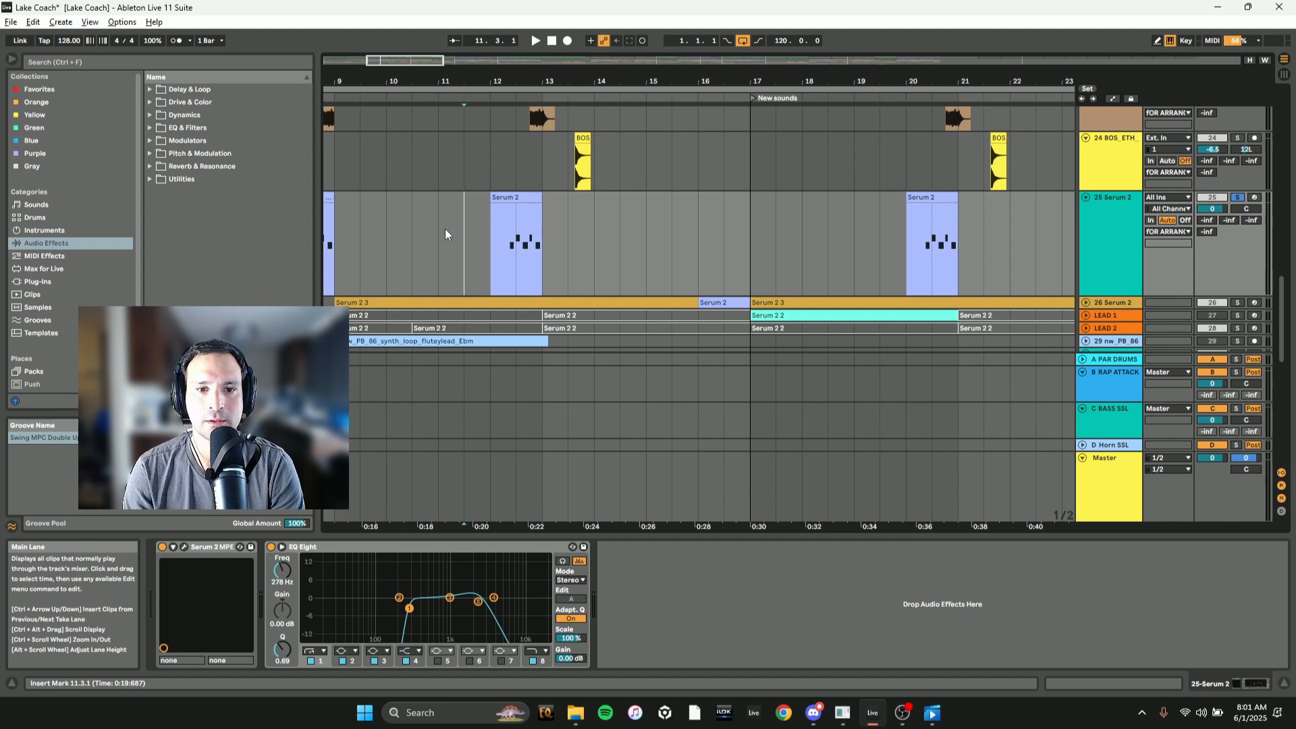
scroll(451, 229, up, 1)
scroll(461, 229, down, 2)
key(space)
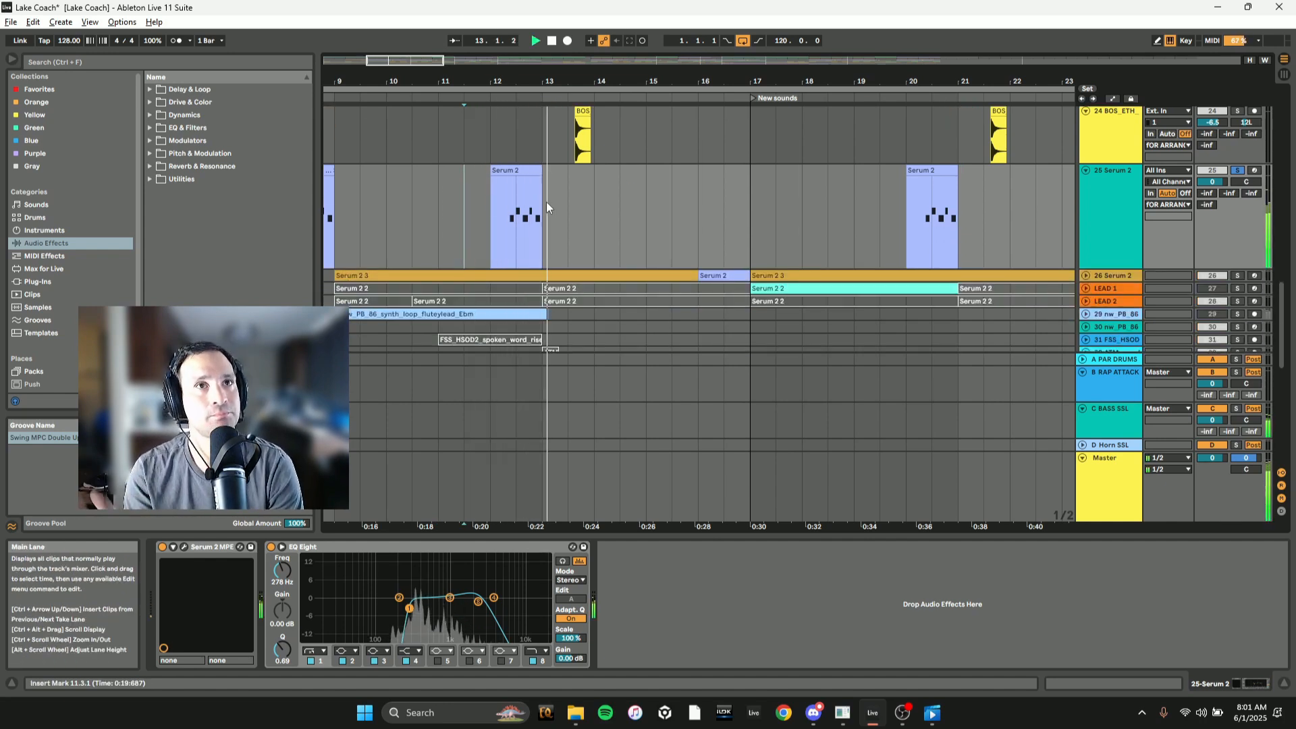
- Clear the individual track solos and listen to the fuller arrangement through the New sounds section
ctrl+scroll(729, 228, down, 3)
scroll(722, 232, down, 5)
scroll(740, 176, up, 10)
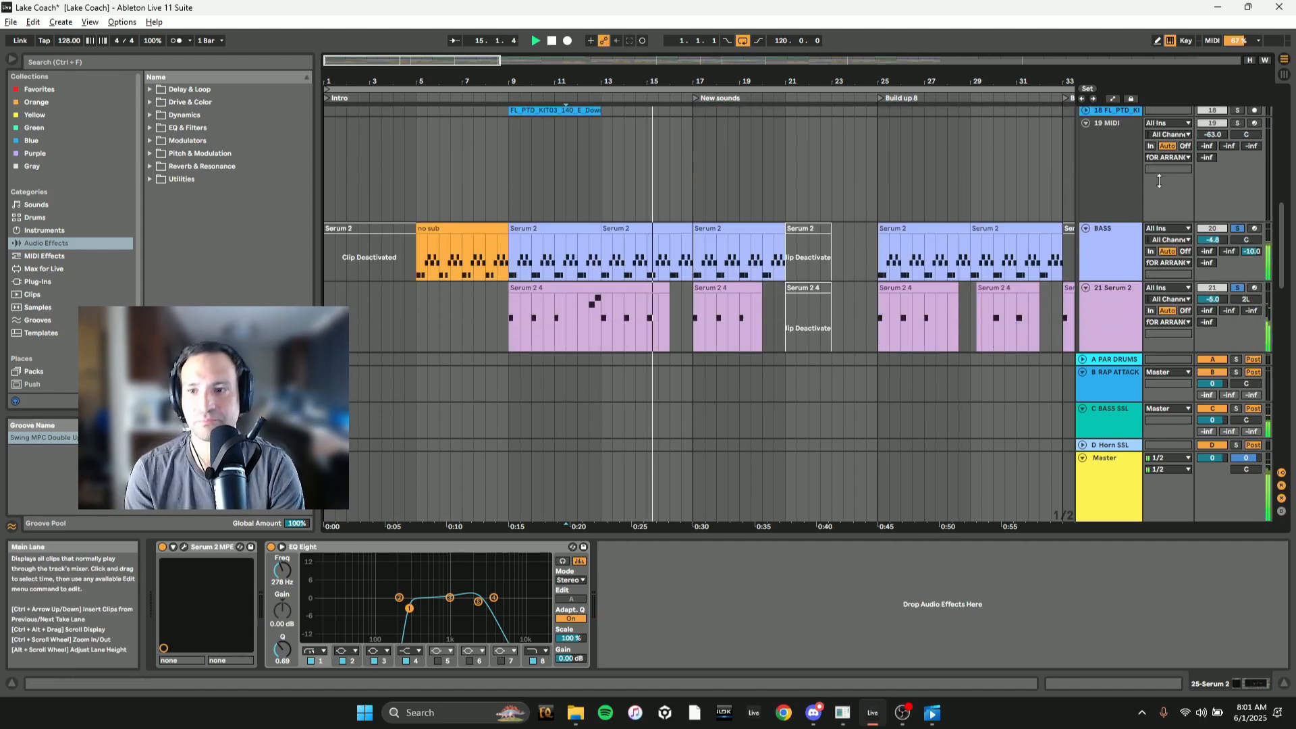
scroll(998, 236, down, 5)
ctrl+scroll(799, 261, up, 3)
scroll(776, 267, down, 2)
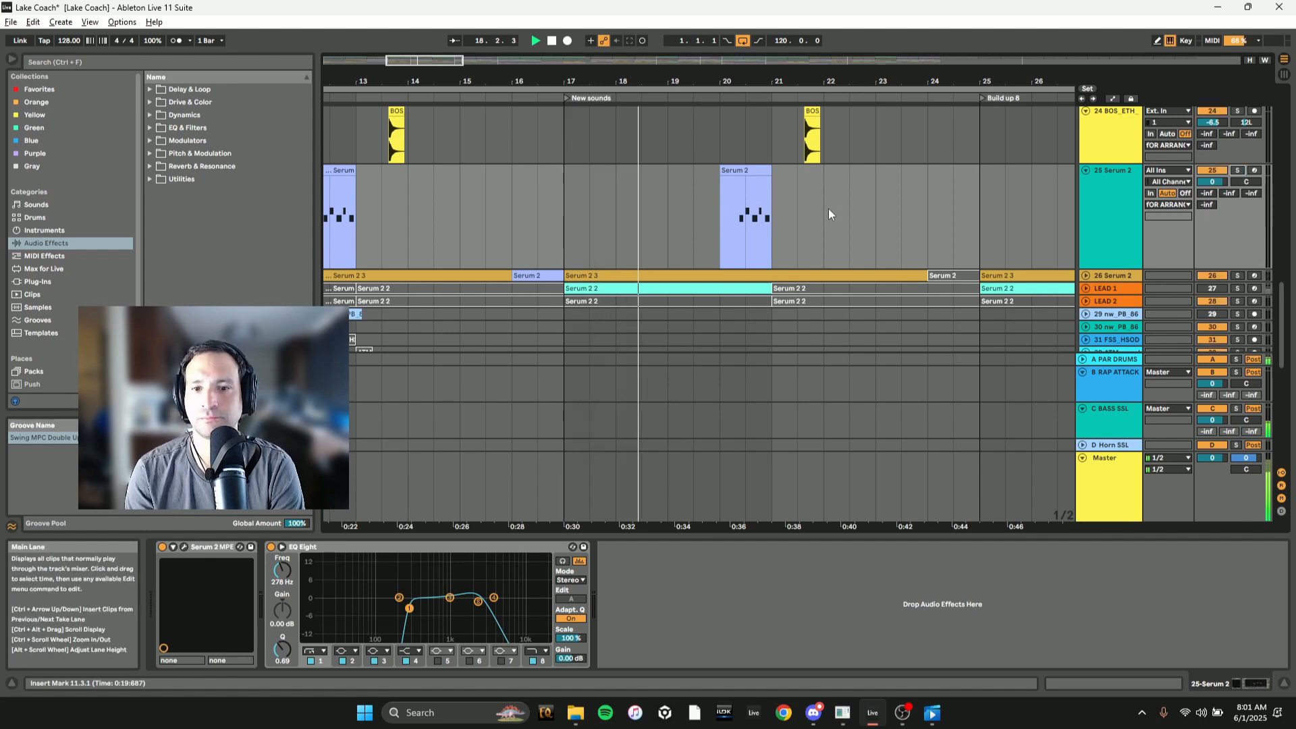
drag(831, 203, 848, 223)
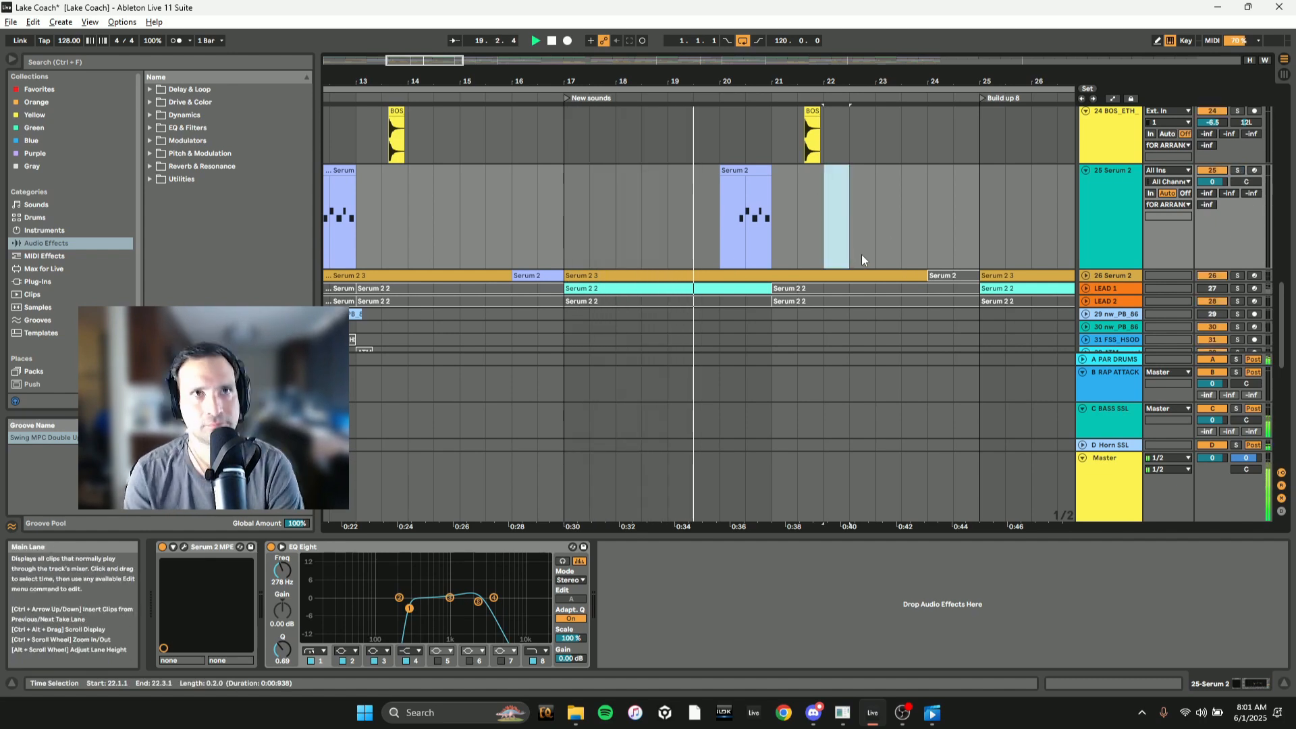
scroll(862, 225, up, 3)
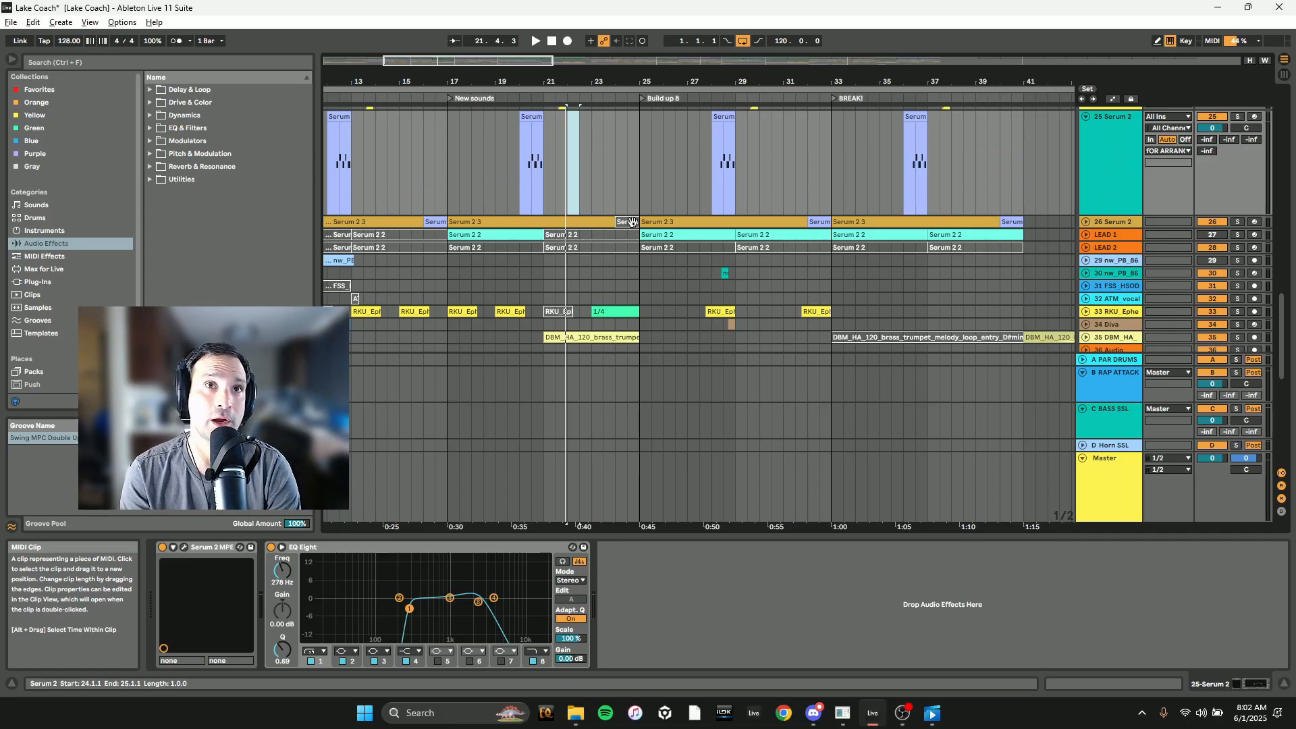
- Show the automation lanes in the arrangement and examine the BASS and 21 Serum 2 tracks
scroll(623, 301, up, 10)
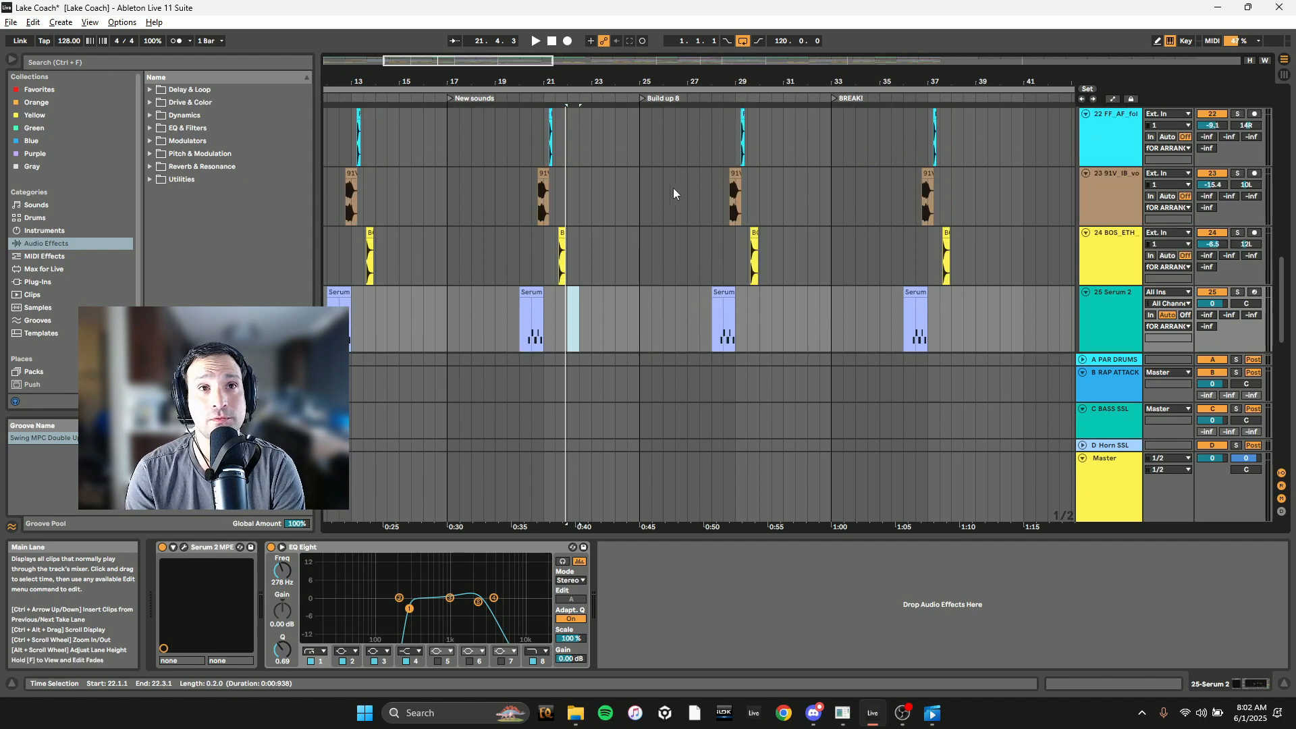
scroll(682, 182, up, 2)
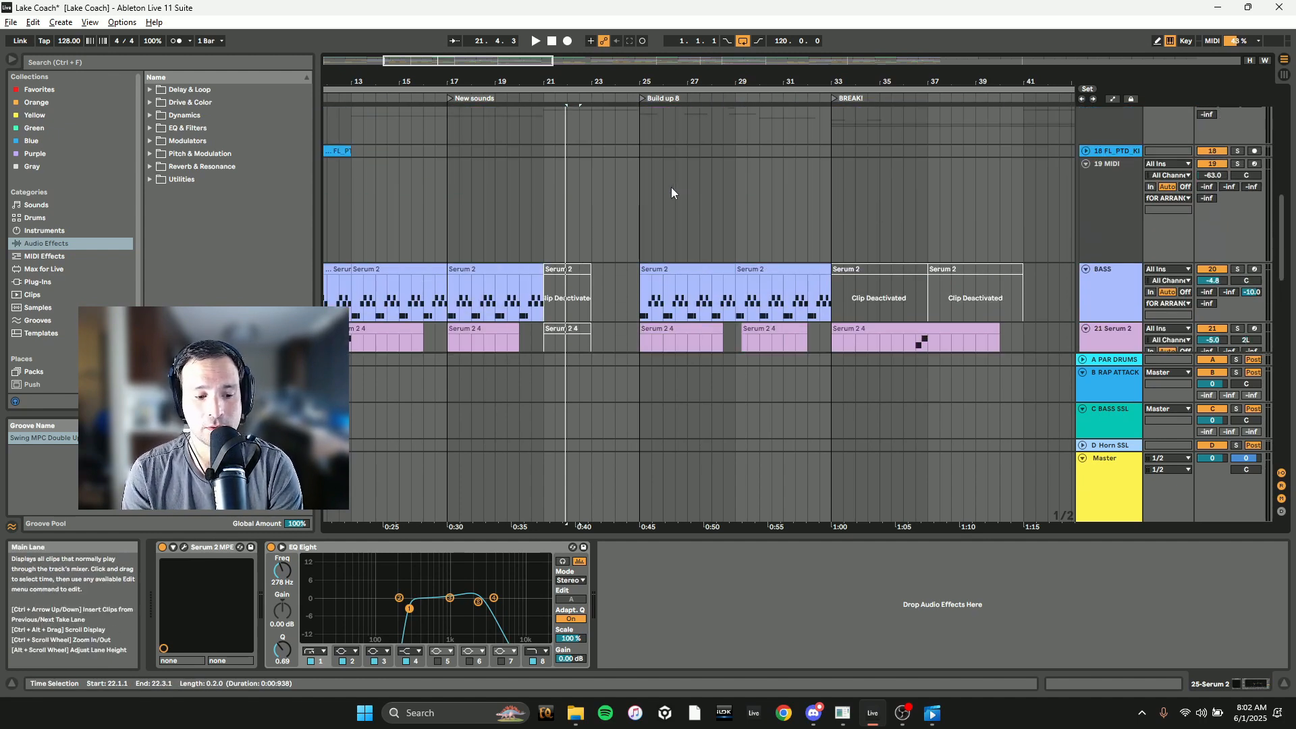
scroll(665, 197, down, 1)
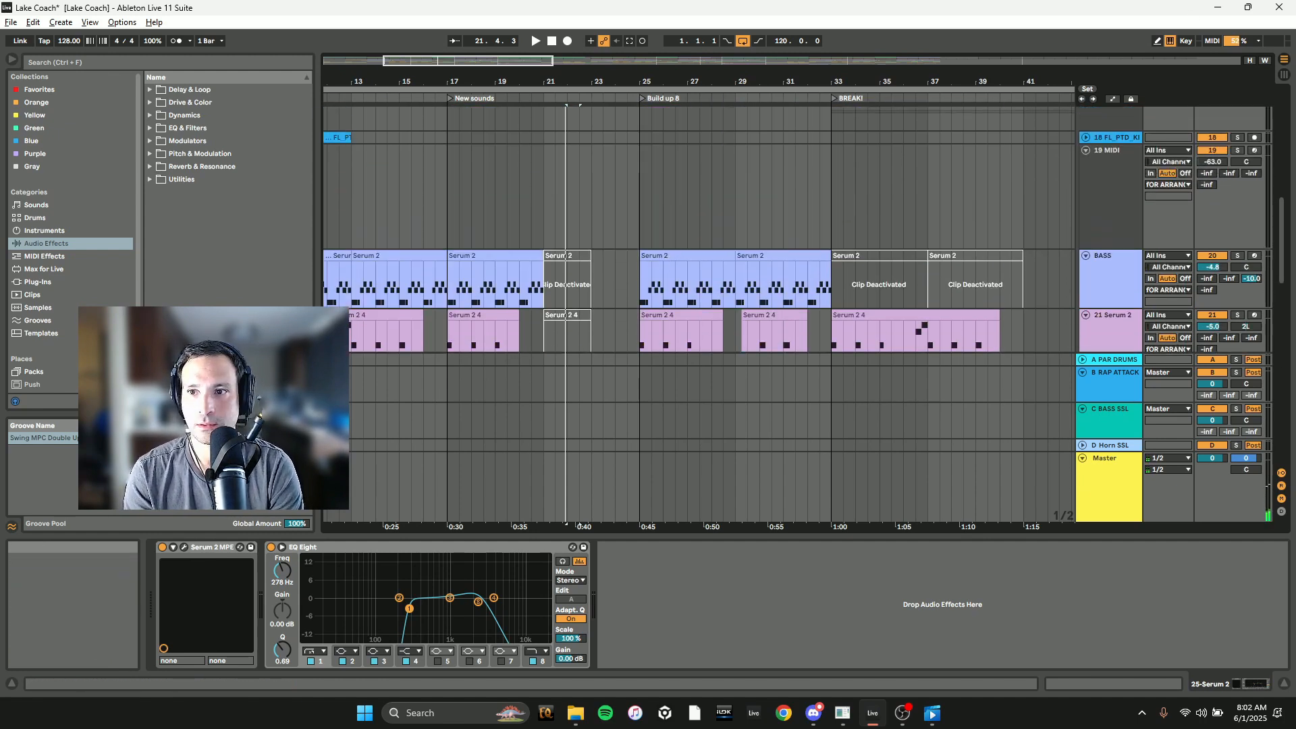
key(a)
scroll(675, 249, down, 3)
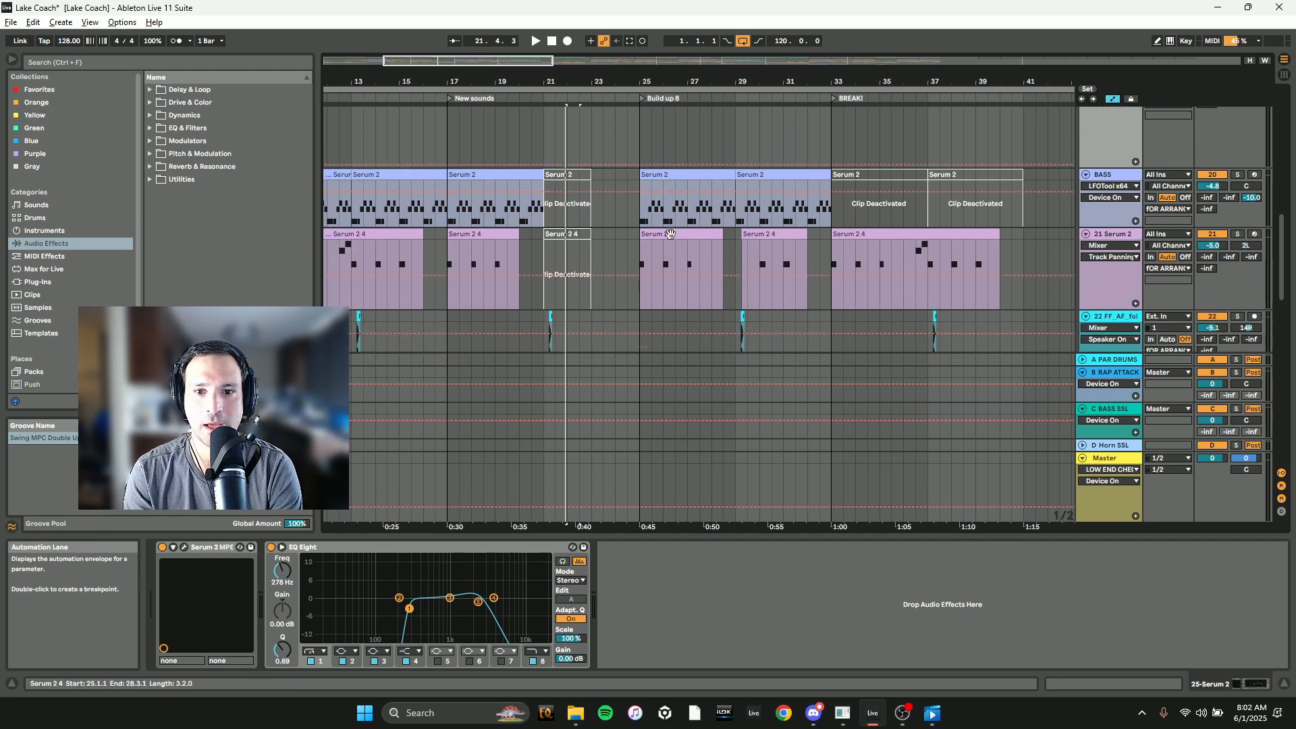
scroll(643, 260, down, 2)
scroll(625, 230, up, 3)
scroll(605, 230, down, 2)
scroll(594, 256, down, 3)
scroll(571, 227, up, 4)
scroll(567, 250, down, 6)
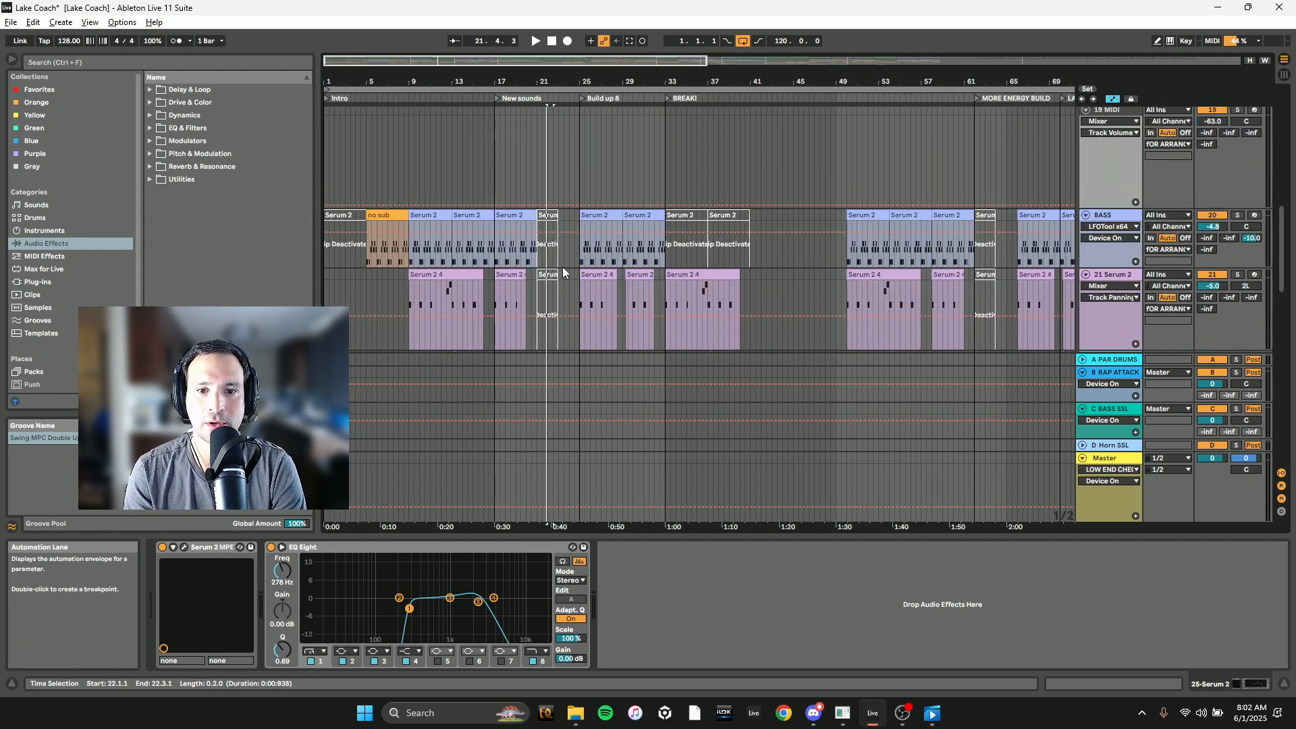
- Solo the 43 Serum_x64 track in the BREAK! section and play it from bar 33
scroll(563, 269, down, 2)
drag(408, 59, 481, 65)
scroll(581, 257, down, 10)
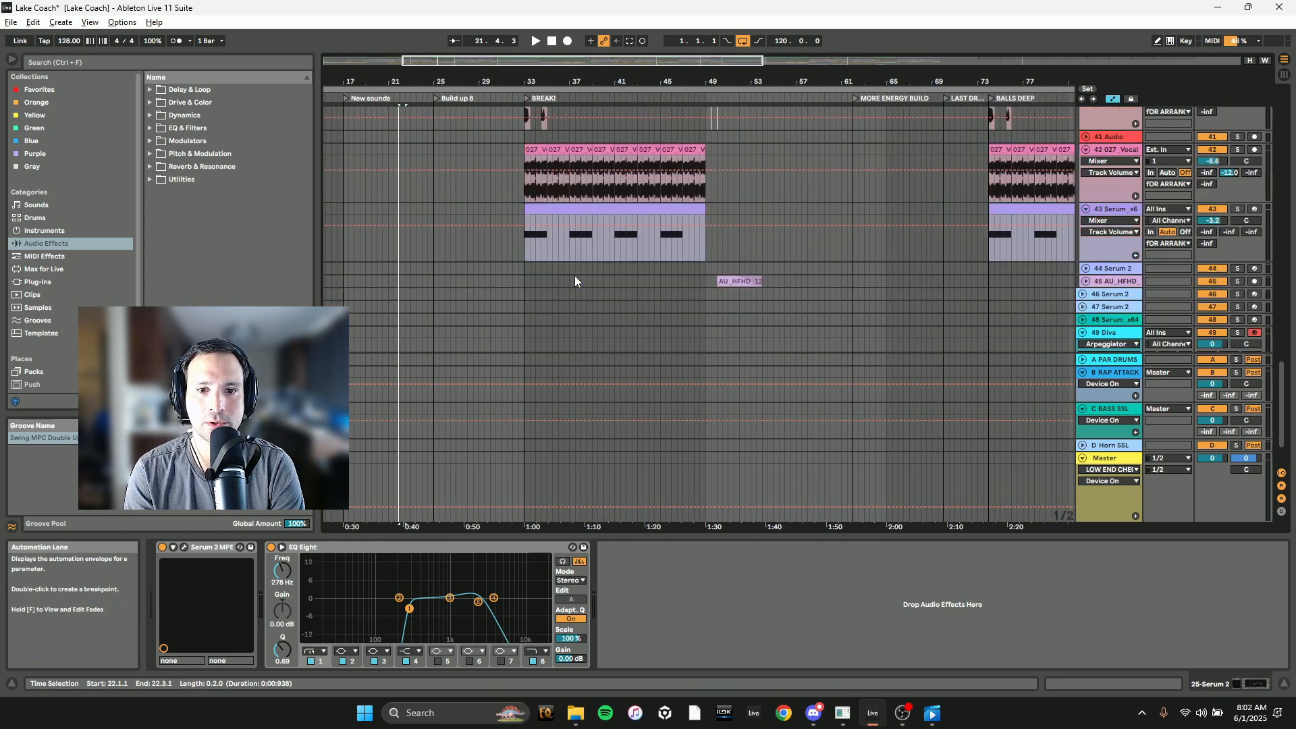
scroll(549, 224, up, 2)
scroll(549, 224, down, 1)
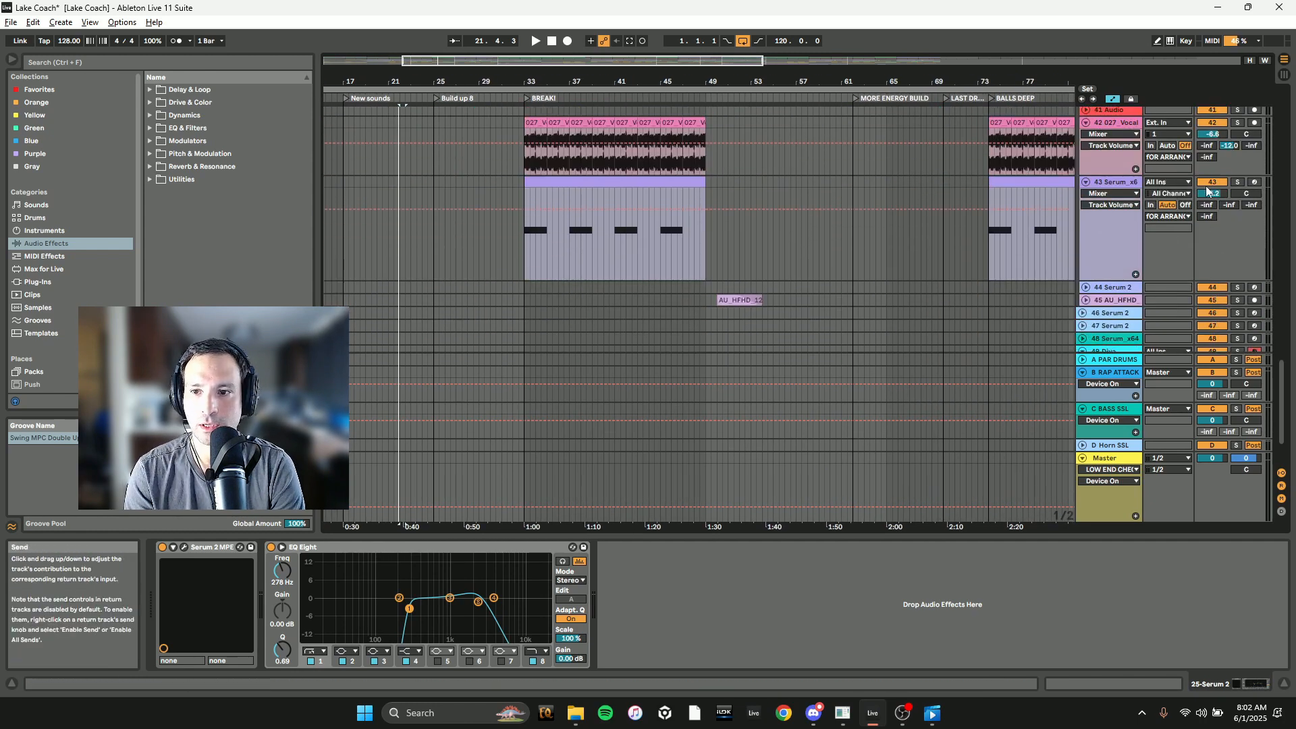
click(1237, 182)
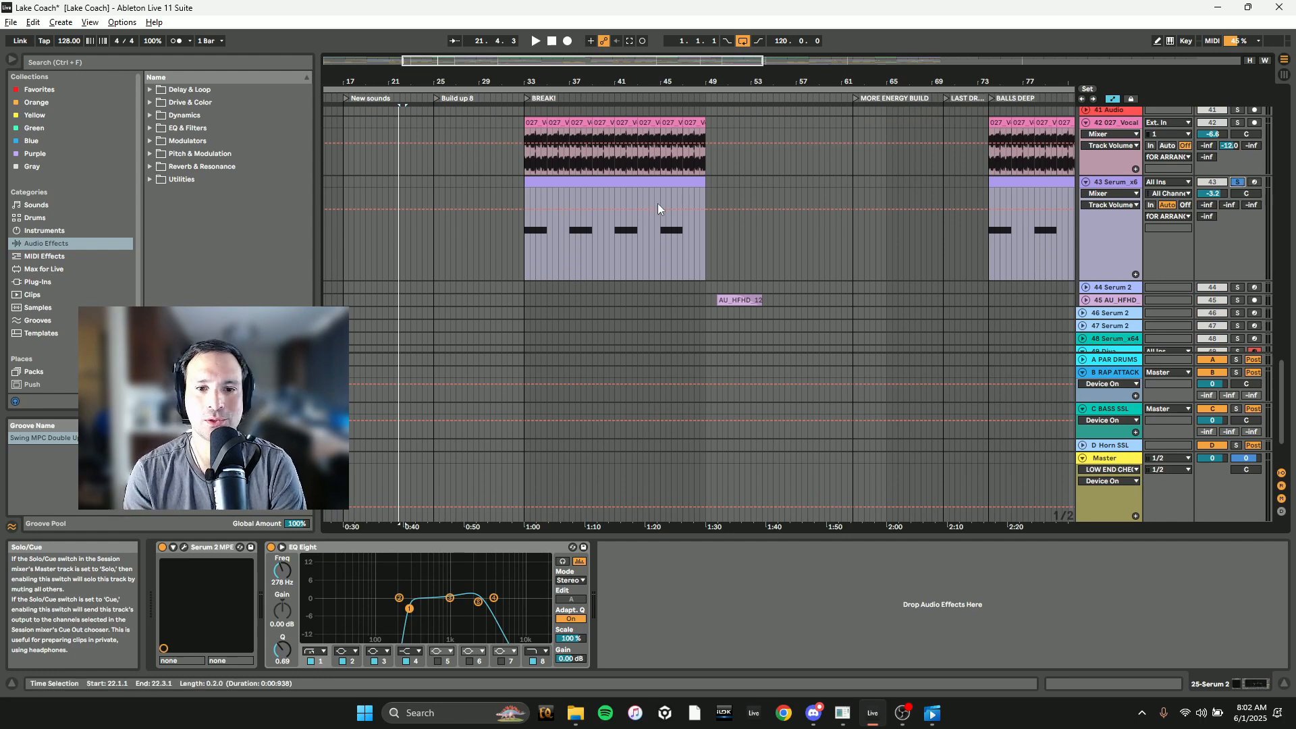
click(524, 253)
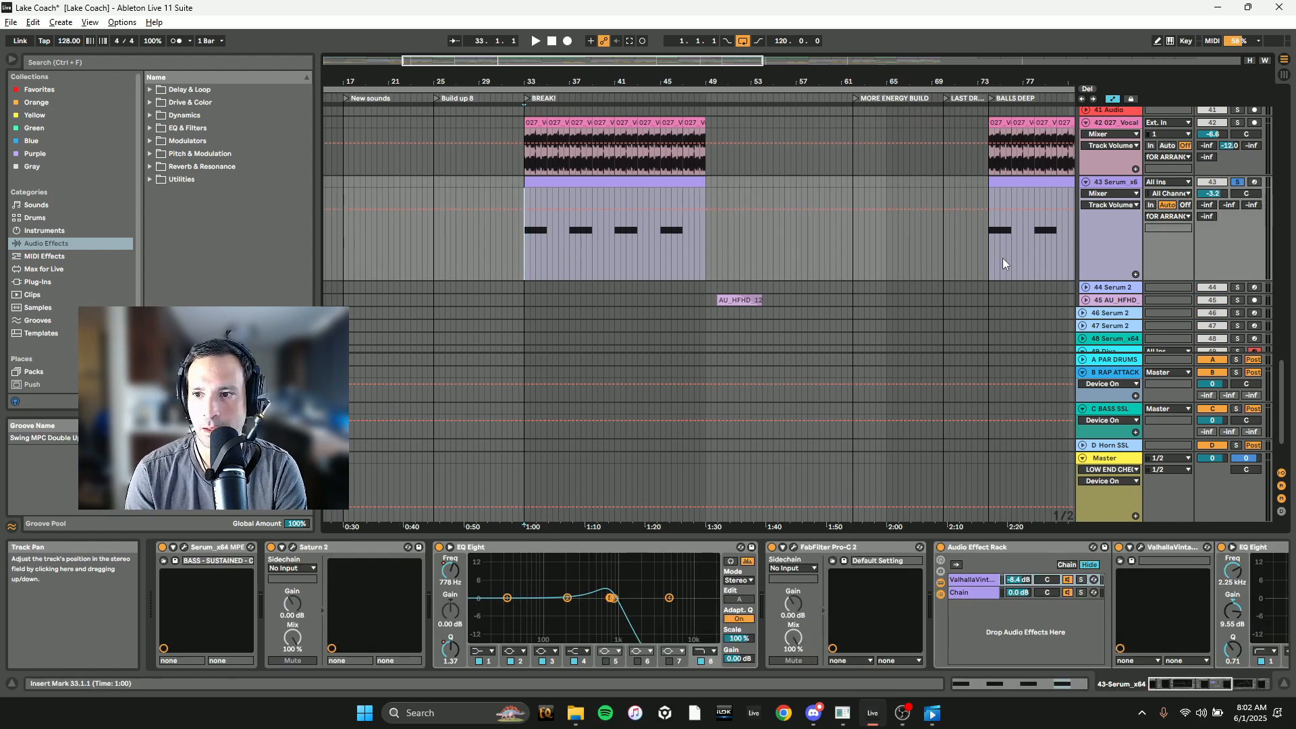
scroll(573, 310, up, 3)
key(space)
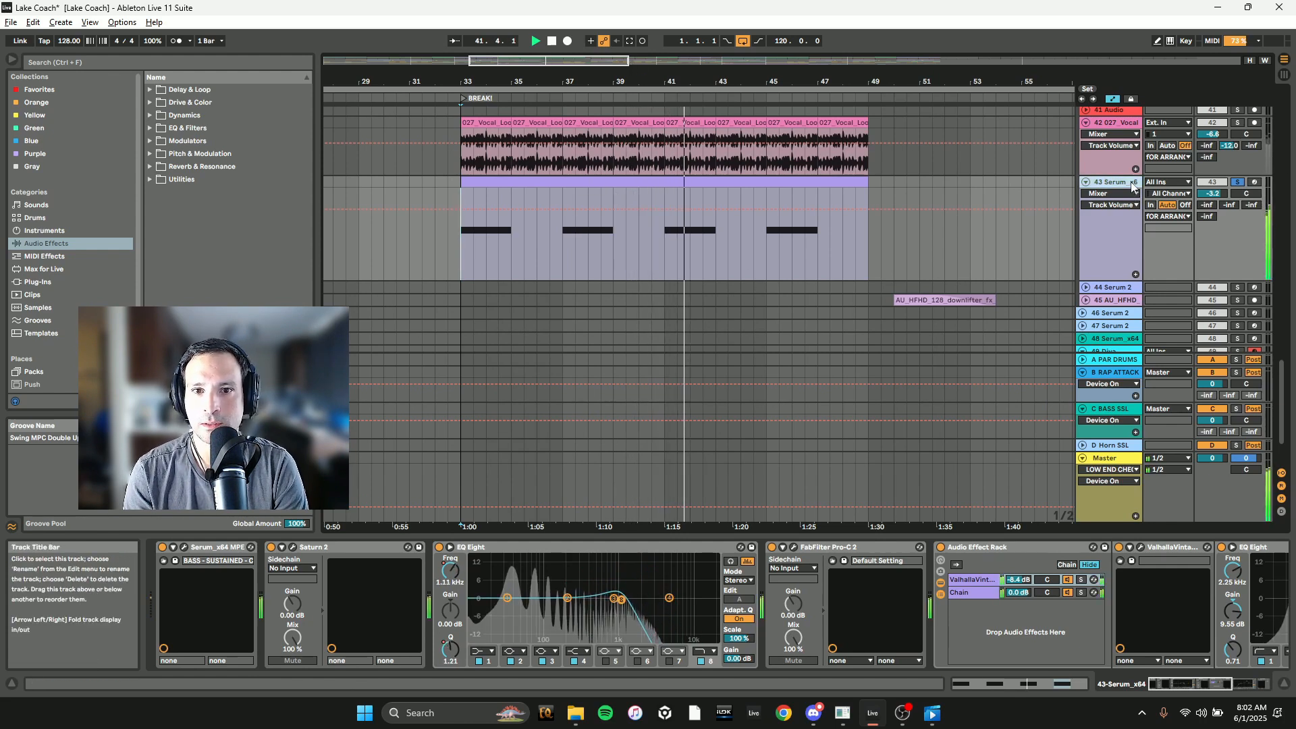
- Show the automation curve of EQ Eight's band 8 frequency on the 43 Serum_x64 track
right_click(445, 571)
click(470, 576)
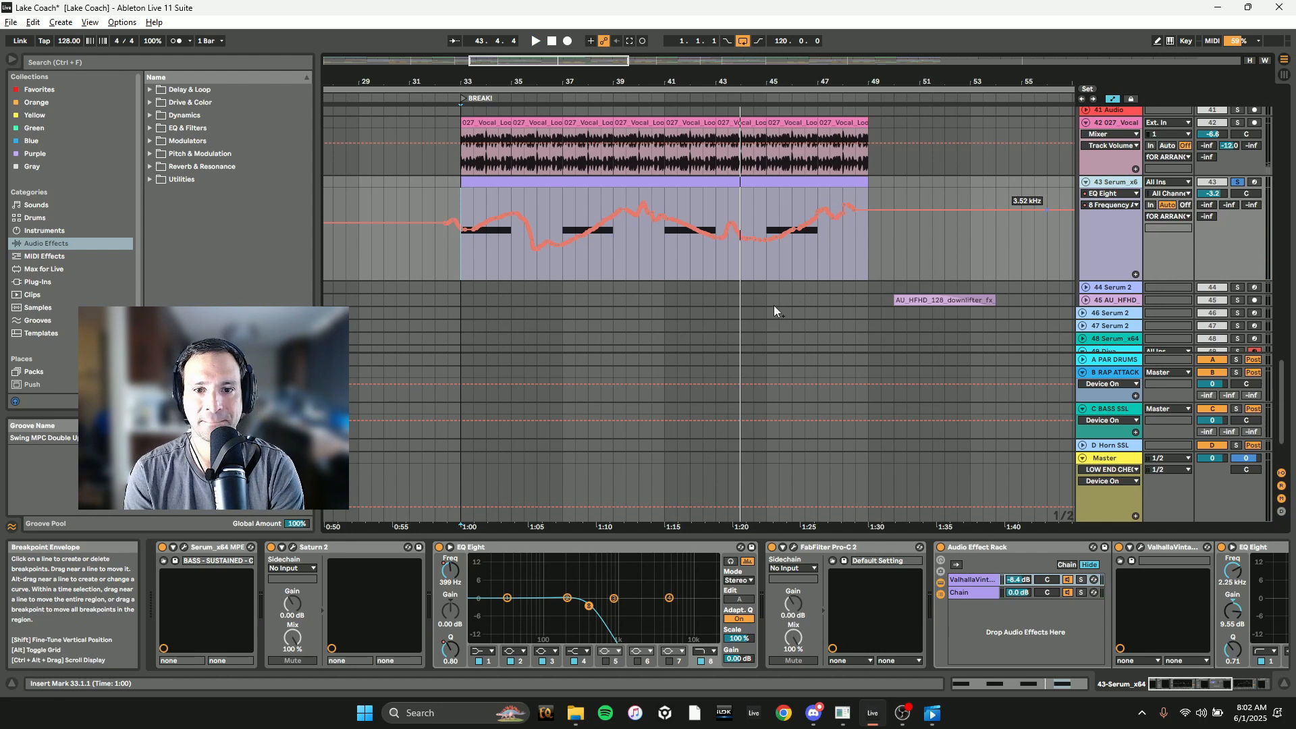
- Duplicate the 43 Serum_x64 track, flatten the copy's filter automation from bar 33 to about bar 49, and solo it
key(ctrl+d)
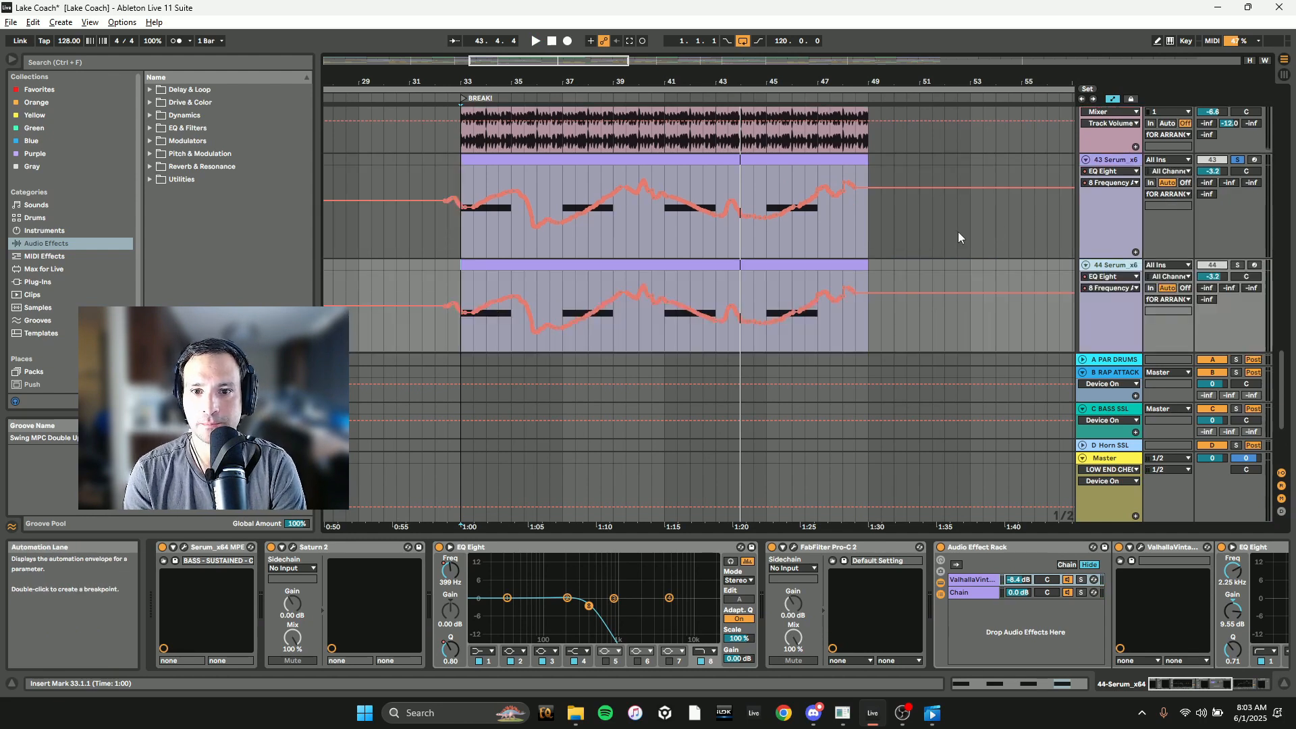
drag(460, 298, 881, 297)
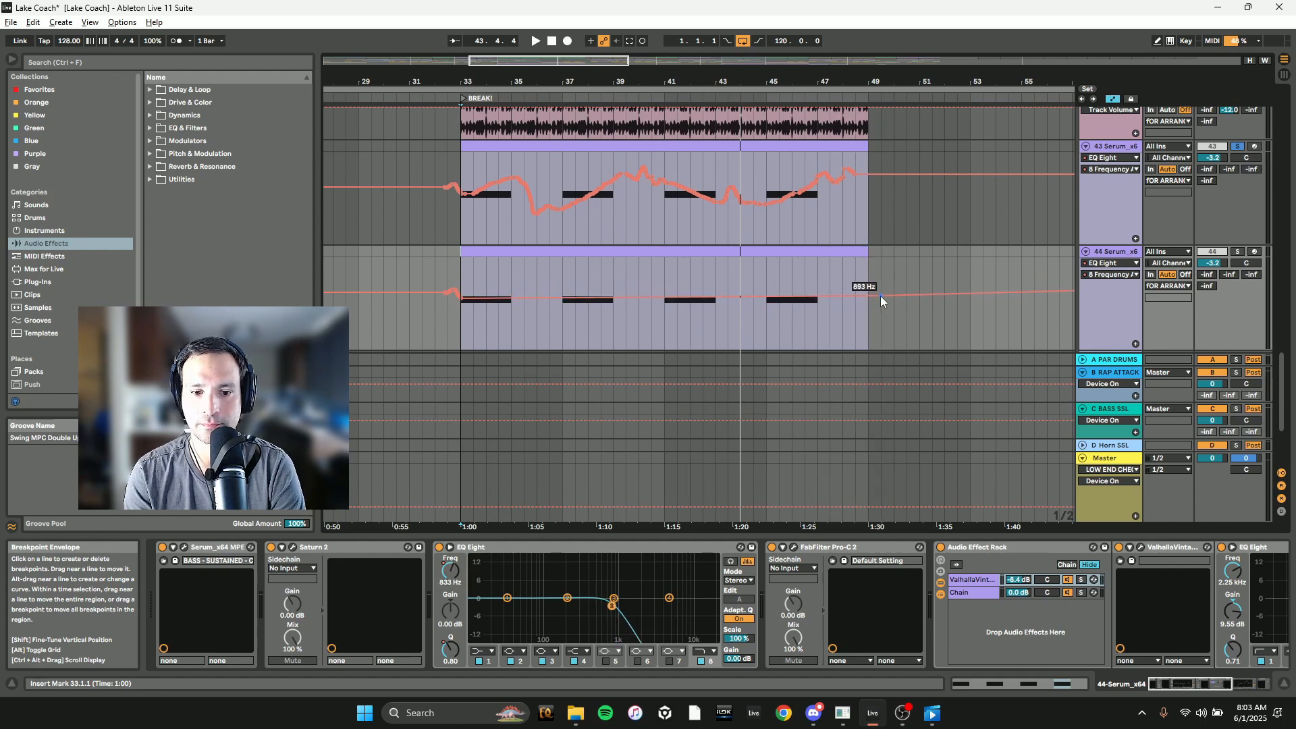
click(1238, 252)
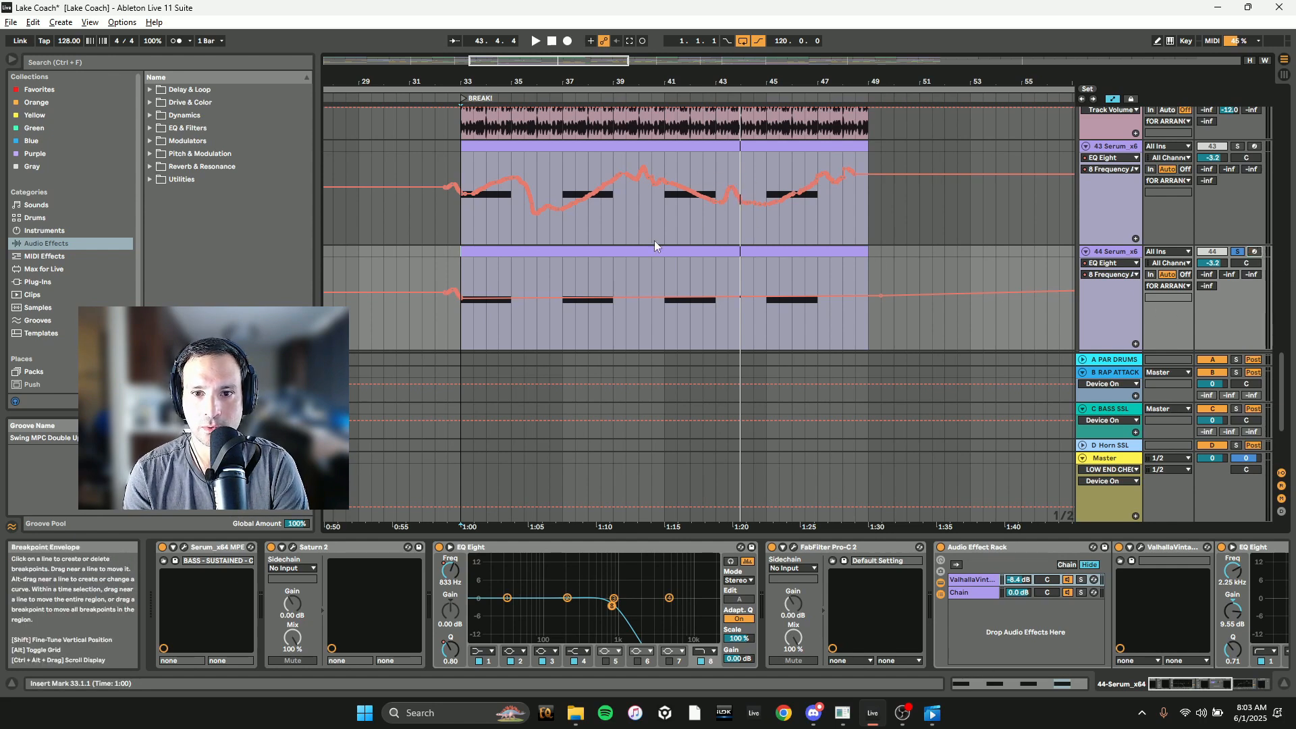
- Record a sweeping automation of EQ Eight's band 8 frequency and Q on the duplicated track from bar 33 to 47
click(568, 41)
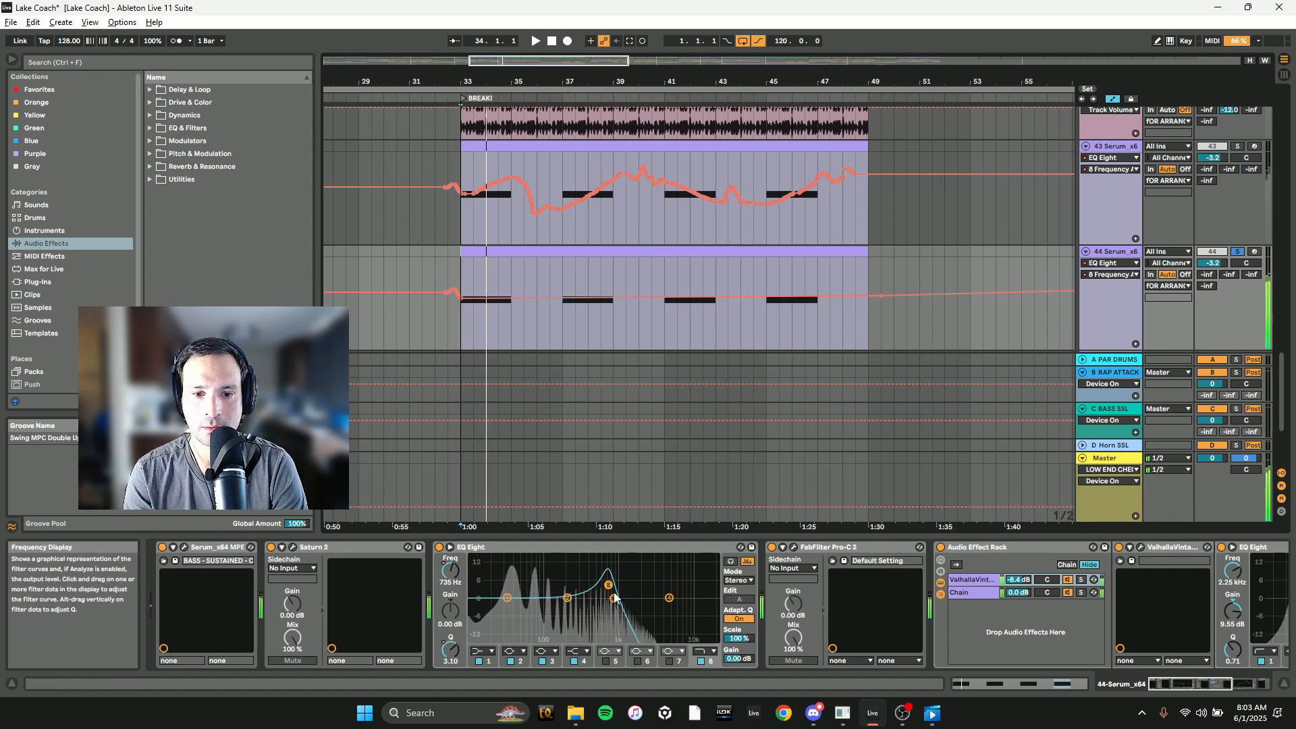
mouse_move(615, 596)
mouse_down()
mouse_move(634, 610)
mouse_move(603, 615)
mouse_up()
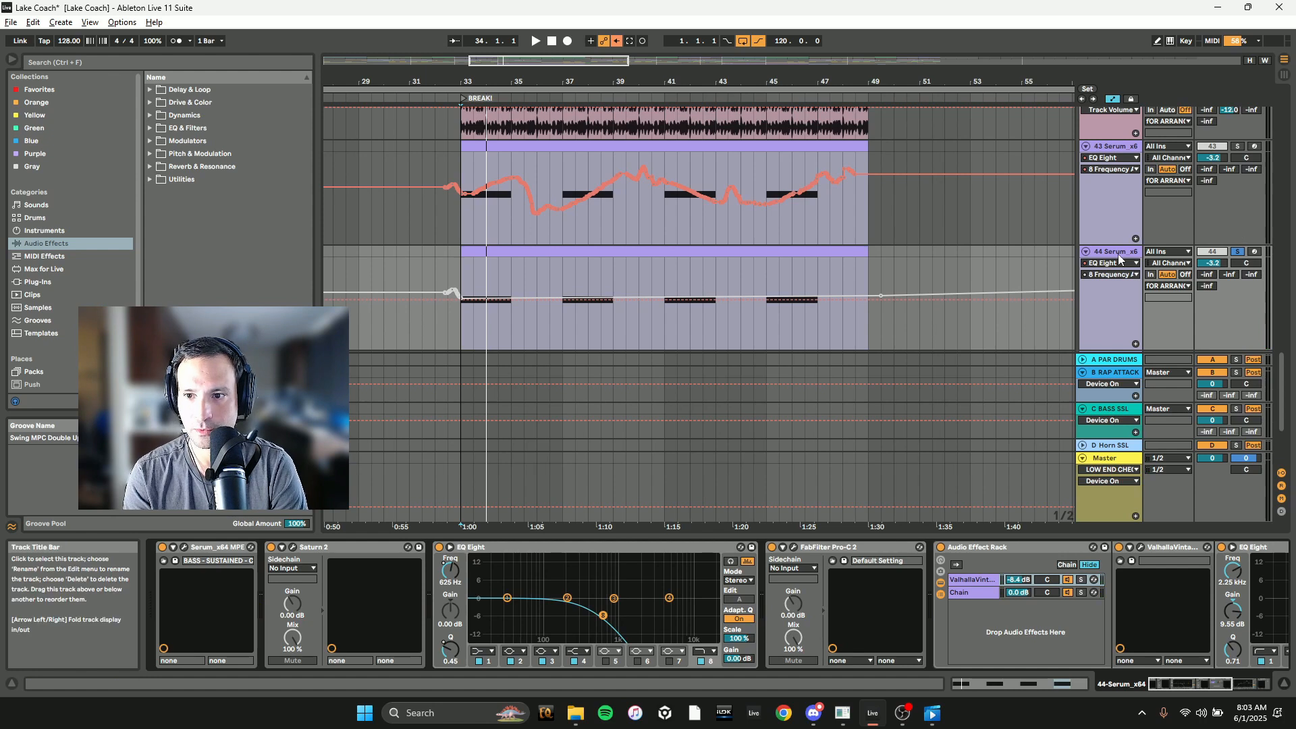
click(1118, 252)
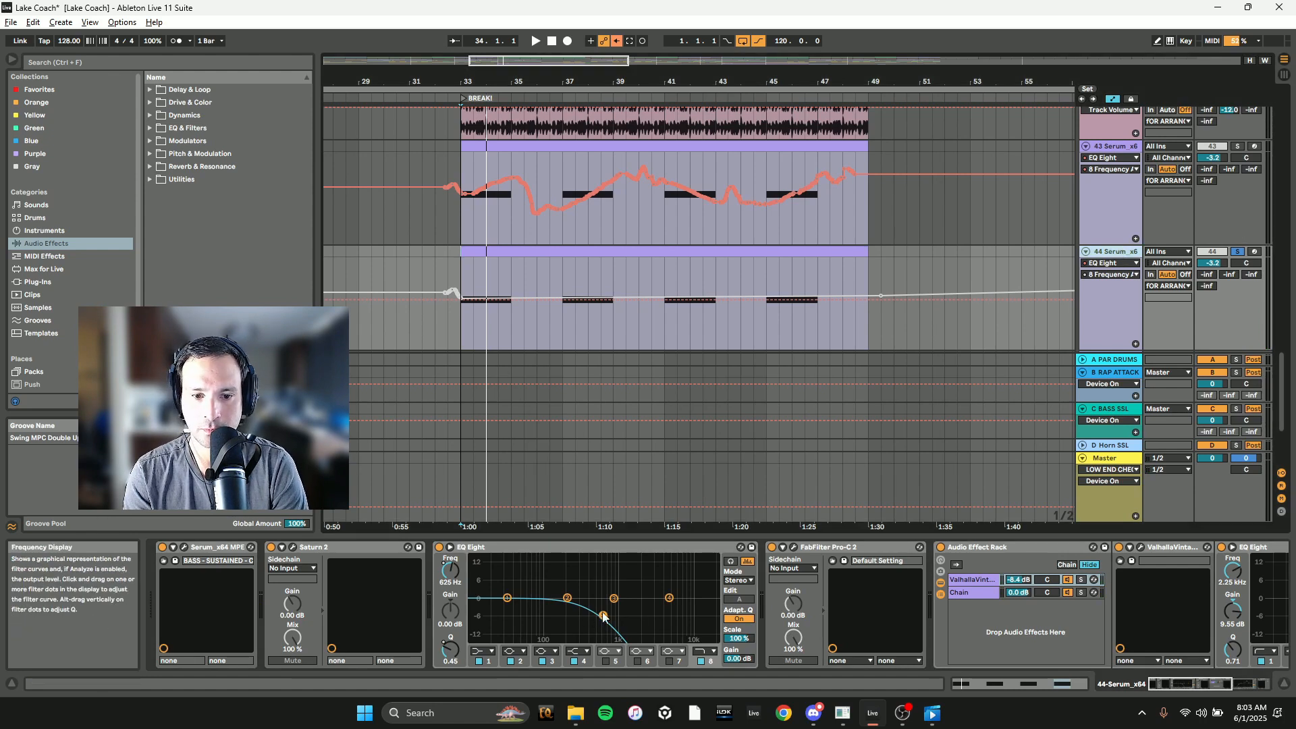
drag(603, 615, 639, 590)
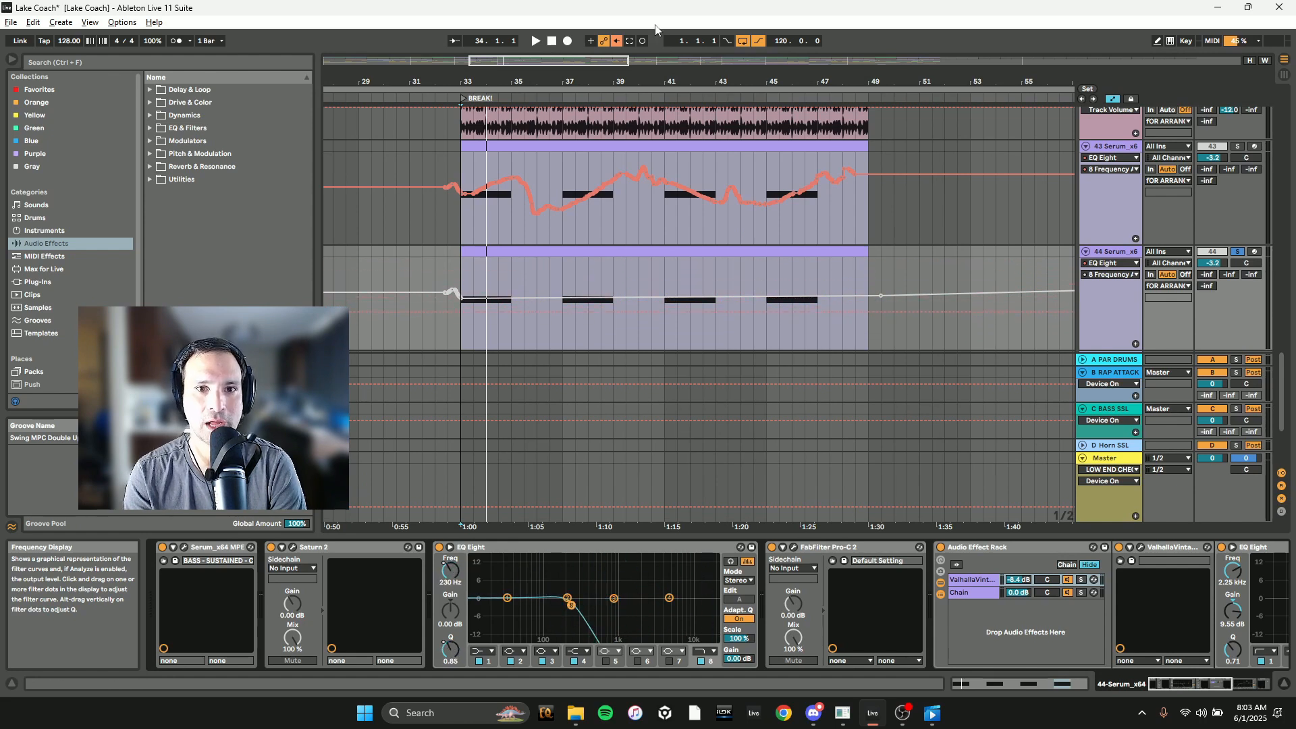
click(568, 42)
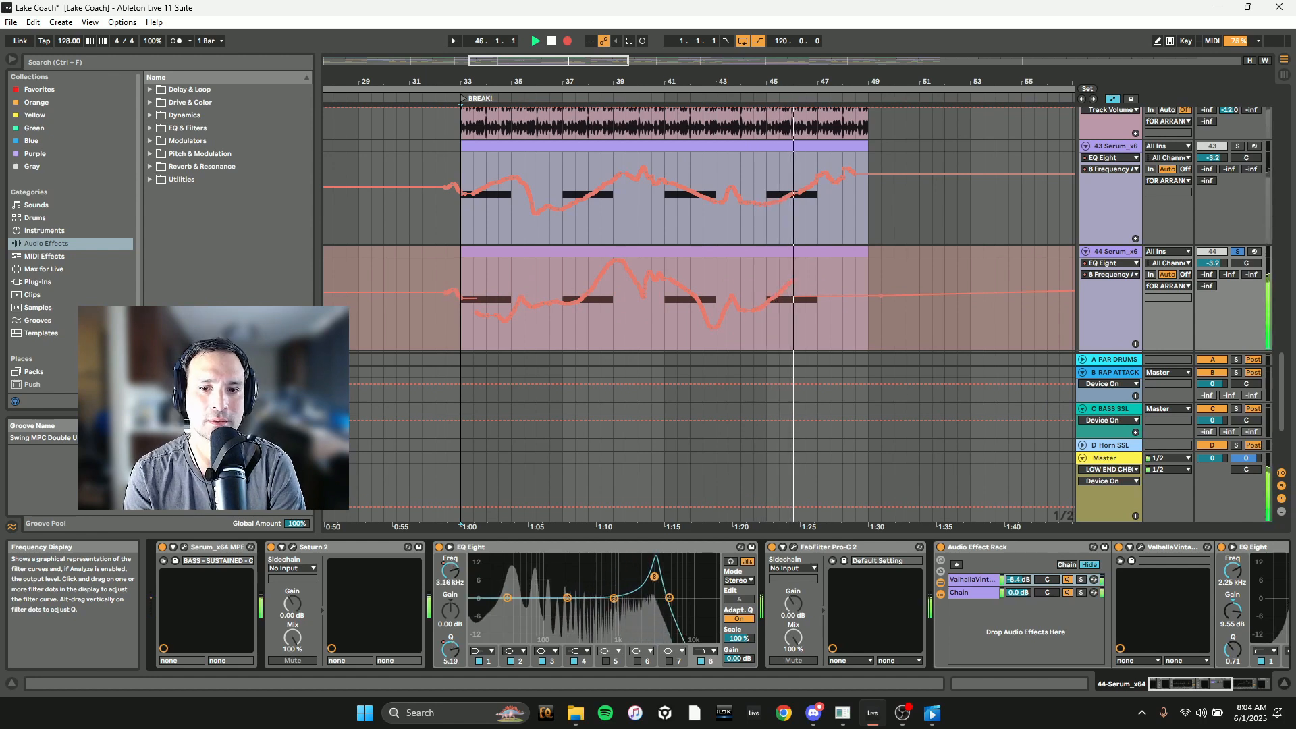
key(space)
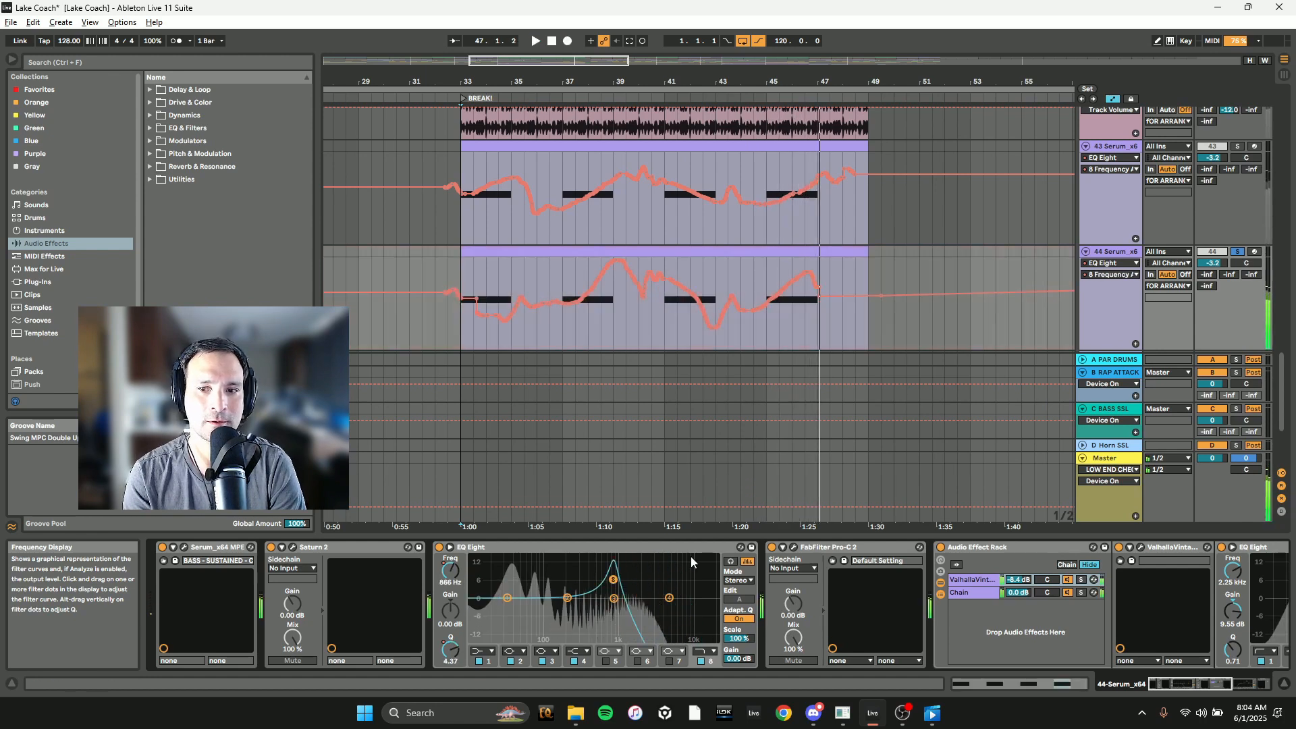
- Delete the duplicated 44 Serum_x64 track
scroll(958, 299, down, 3)
scroll(865, 288, up, 4)
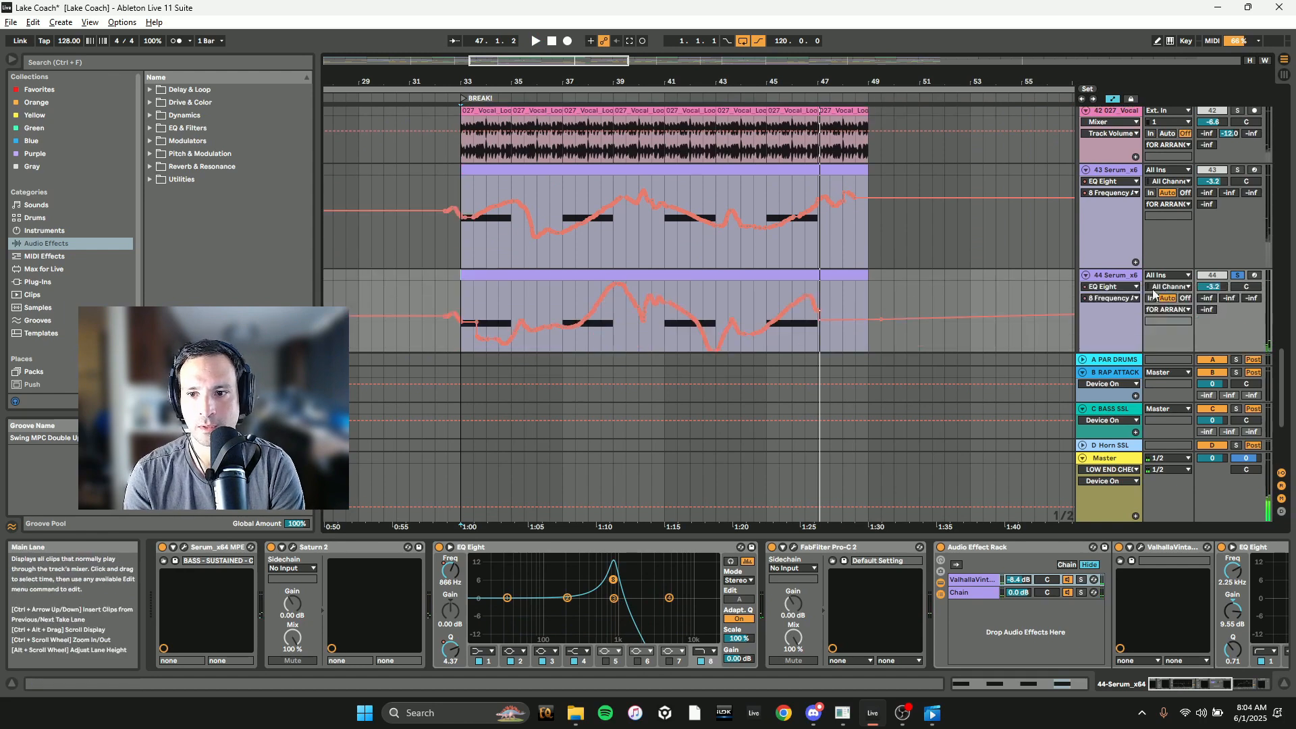
click(1122, 277)
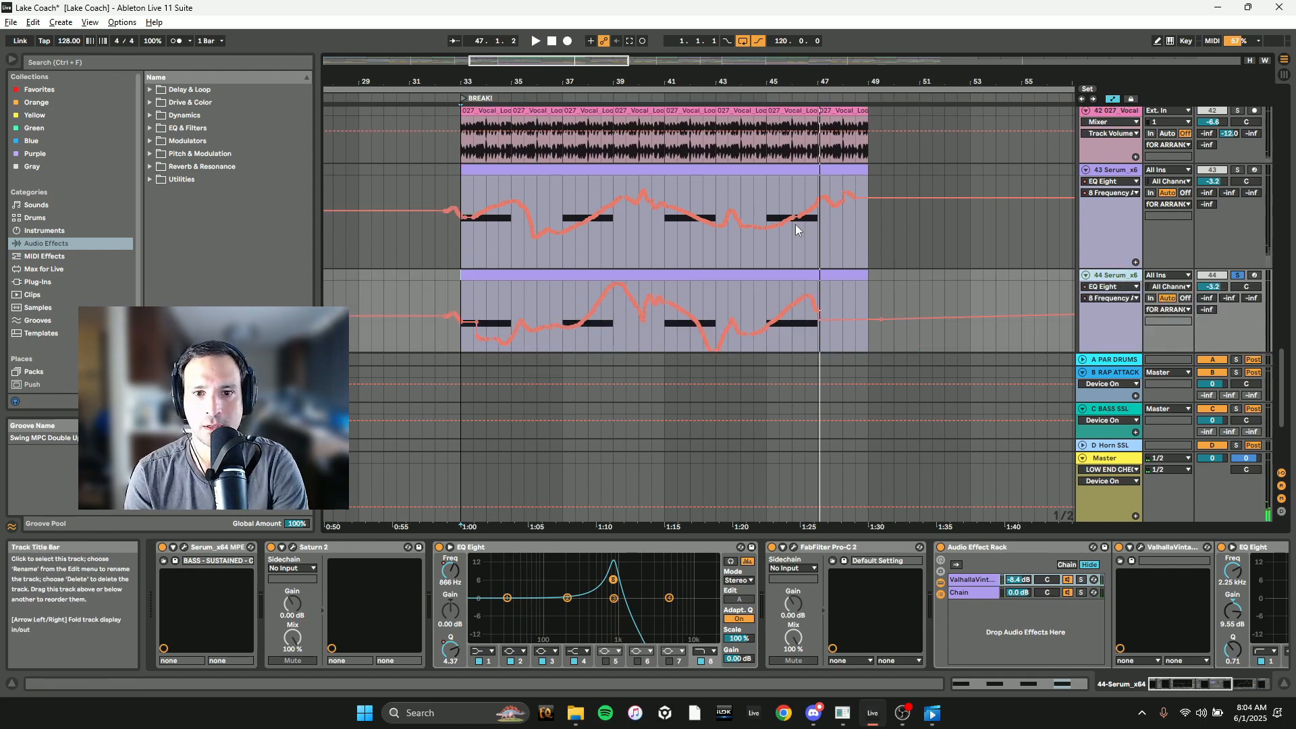
- Solo the 42 027_Vocal_Loop track and listen to it from bar 33 of the BREAK! section
scroll(810, 246, up, 5)
scroll(548, 281, up, 3)
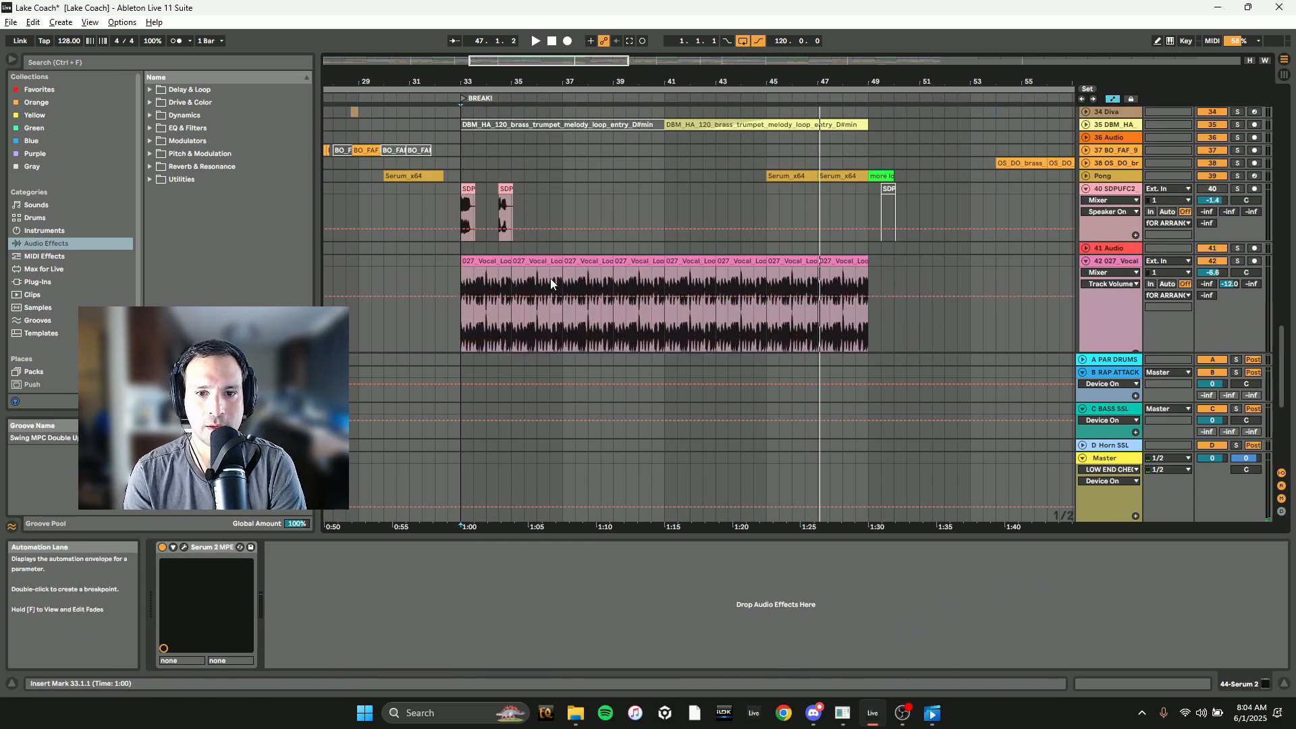
click(1111, 260)
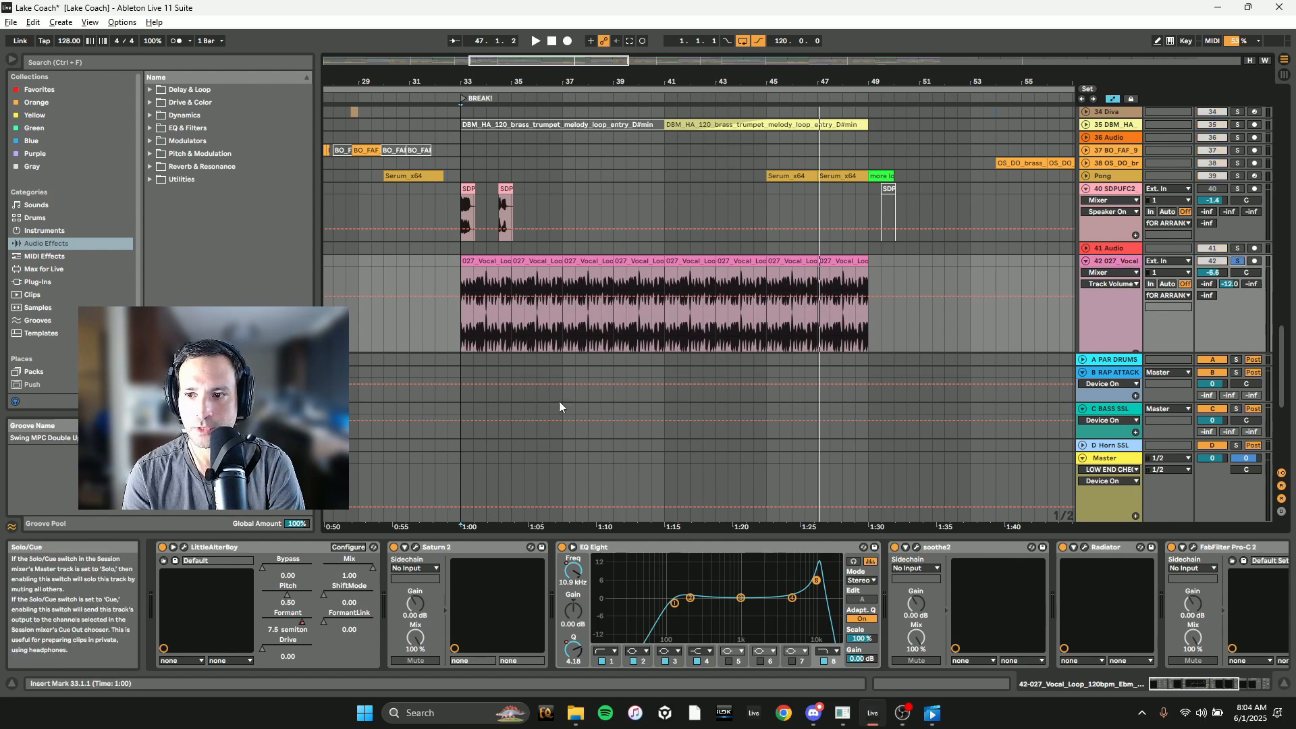
key(space)
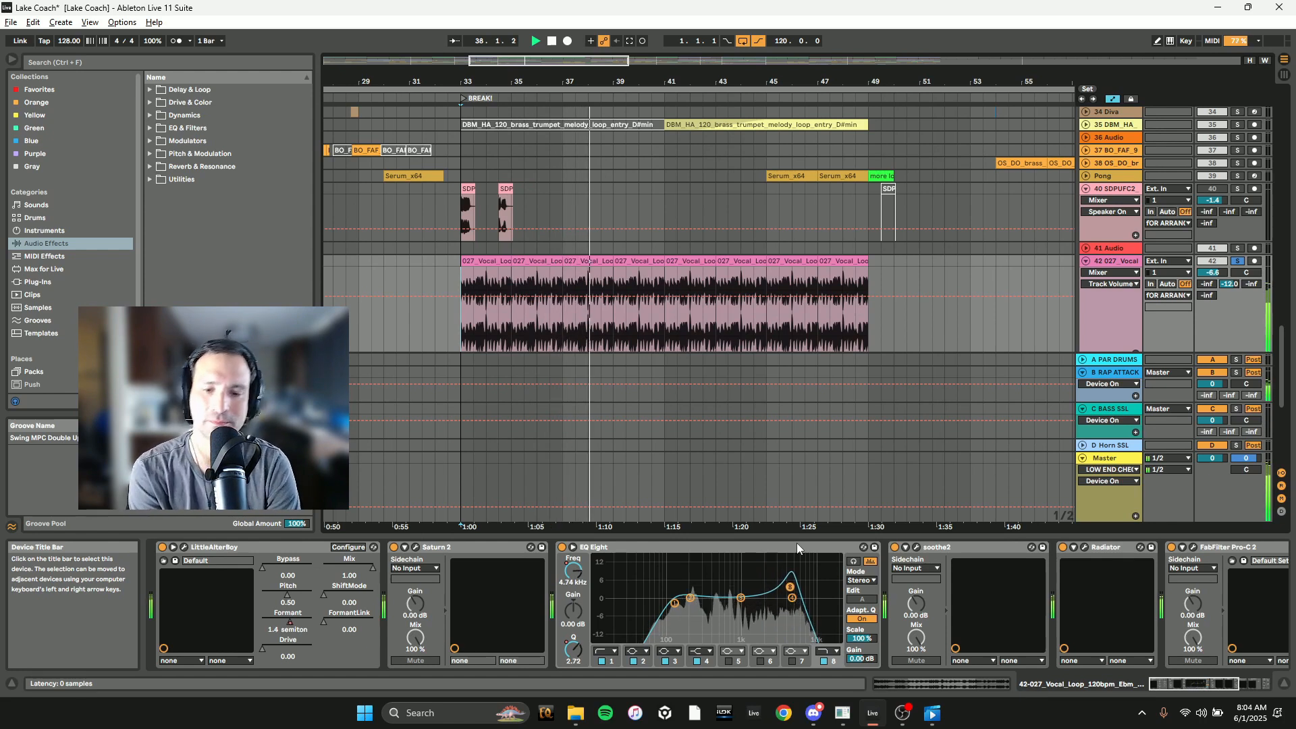
scroll(1154, 289, down, 2)
scroll(1153, 289, down, 1)
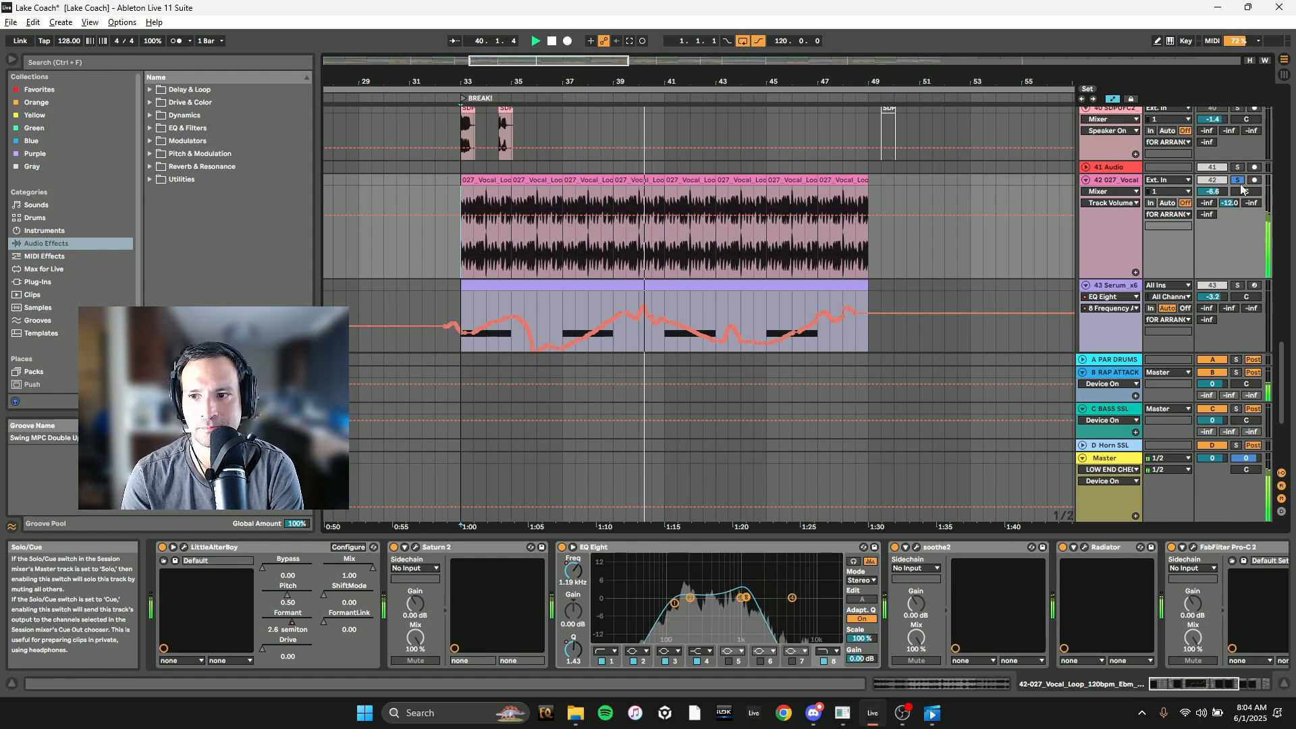
click(449, 286)
key(space)
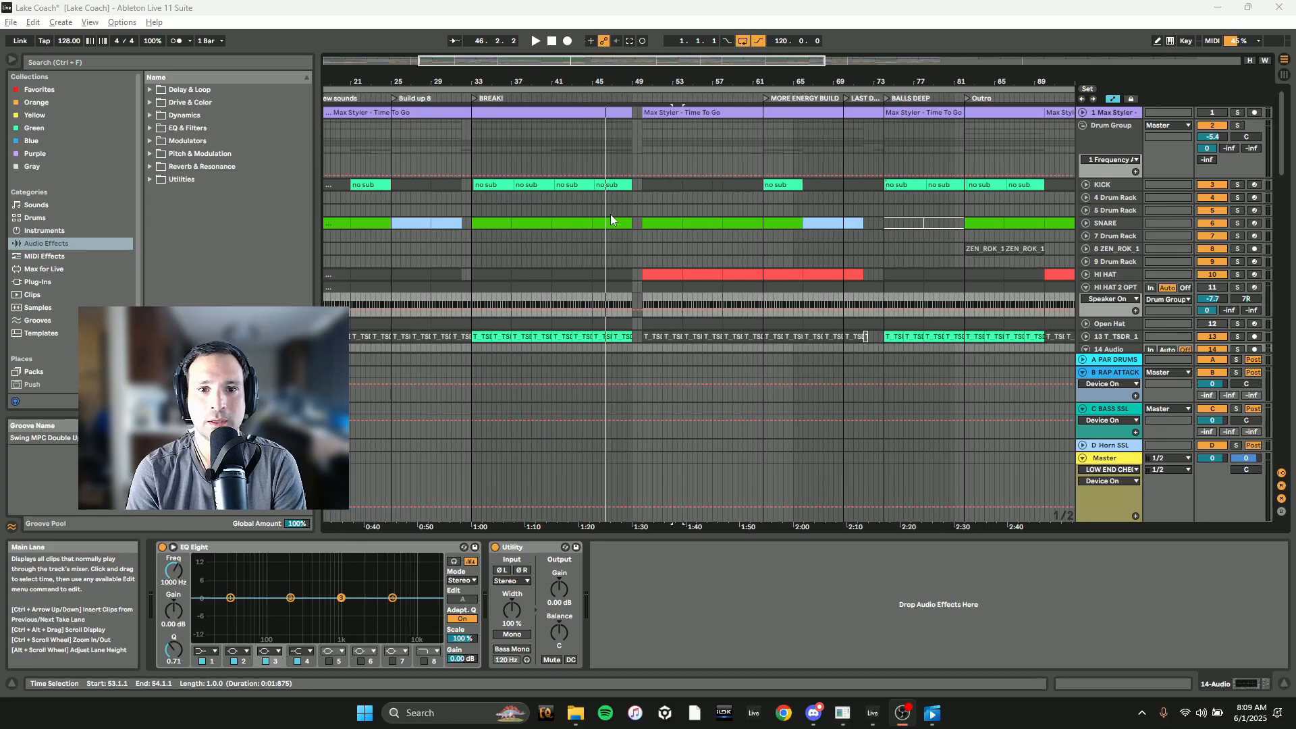
- Examine the drum tracks and their clip layout across the arrangement sections, including the hi-hat, snare roll and top loop tracks
scroll(601, 222, up, 3)
scroll(591, 232, down, 5)
scroll(661, 223, down, 4)
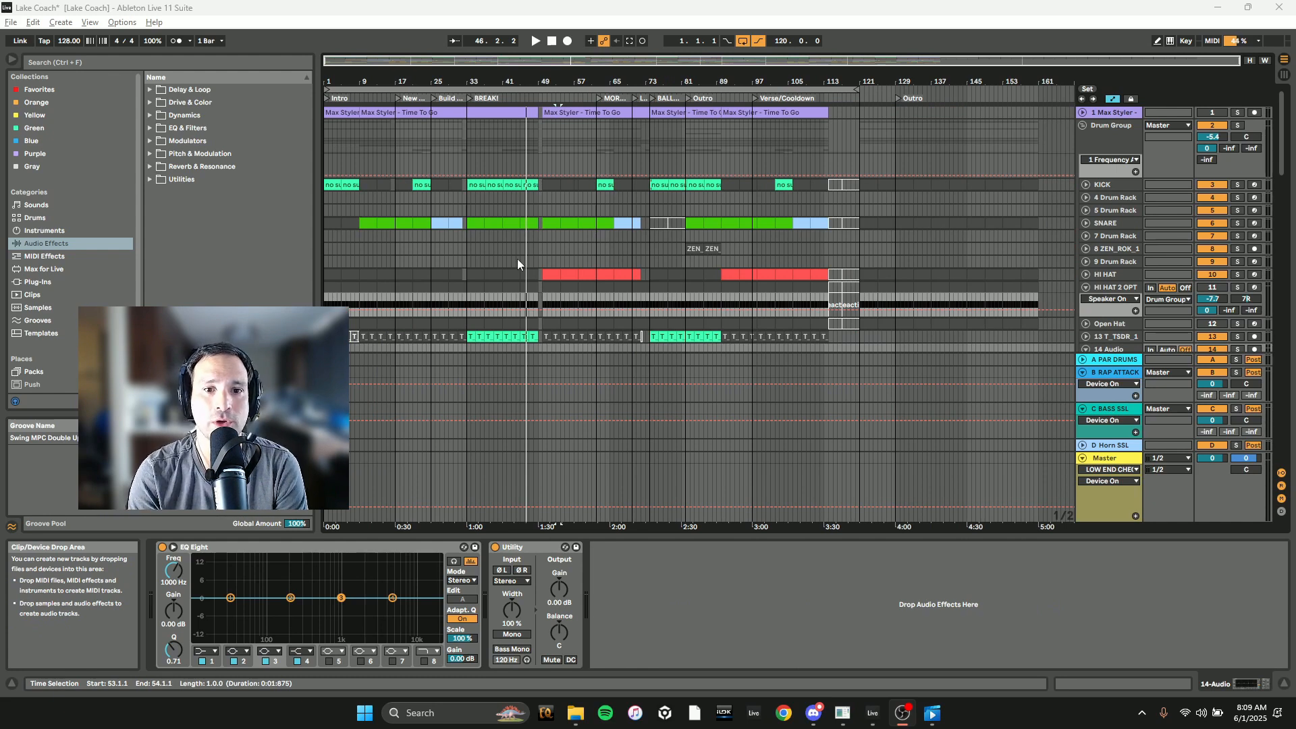
scroll(519, 251, up, 5)
scroll(544, 253, down, 4)
scroll(555, 267, up, 3)
scroll(557, 270, down, 5)
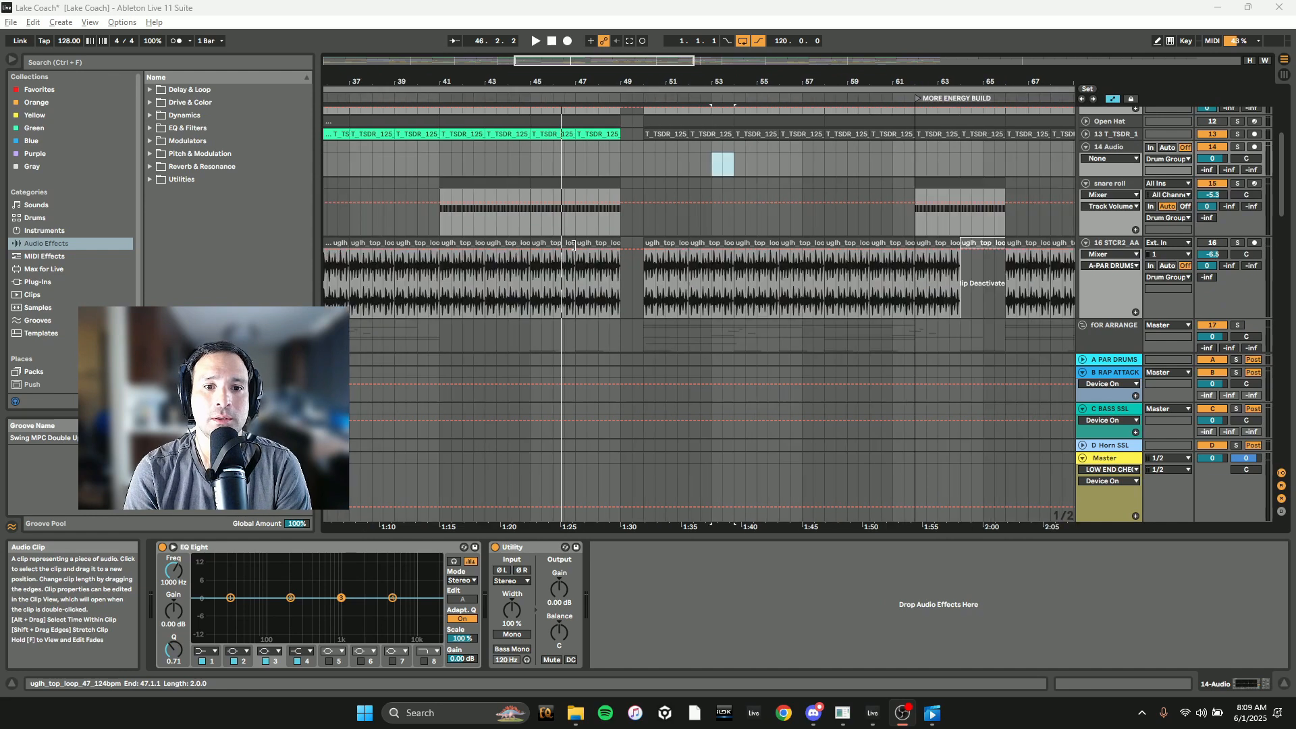
scroll(567, 245, up, 6)
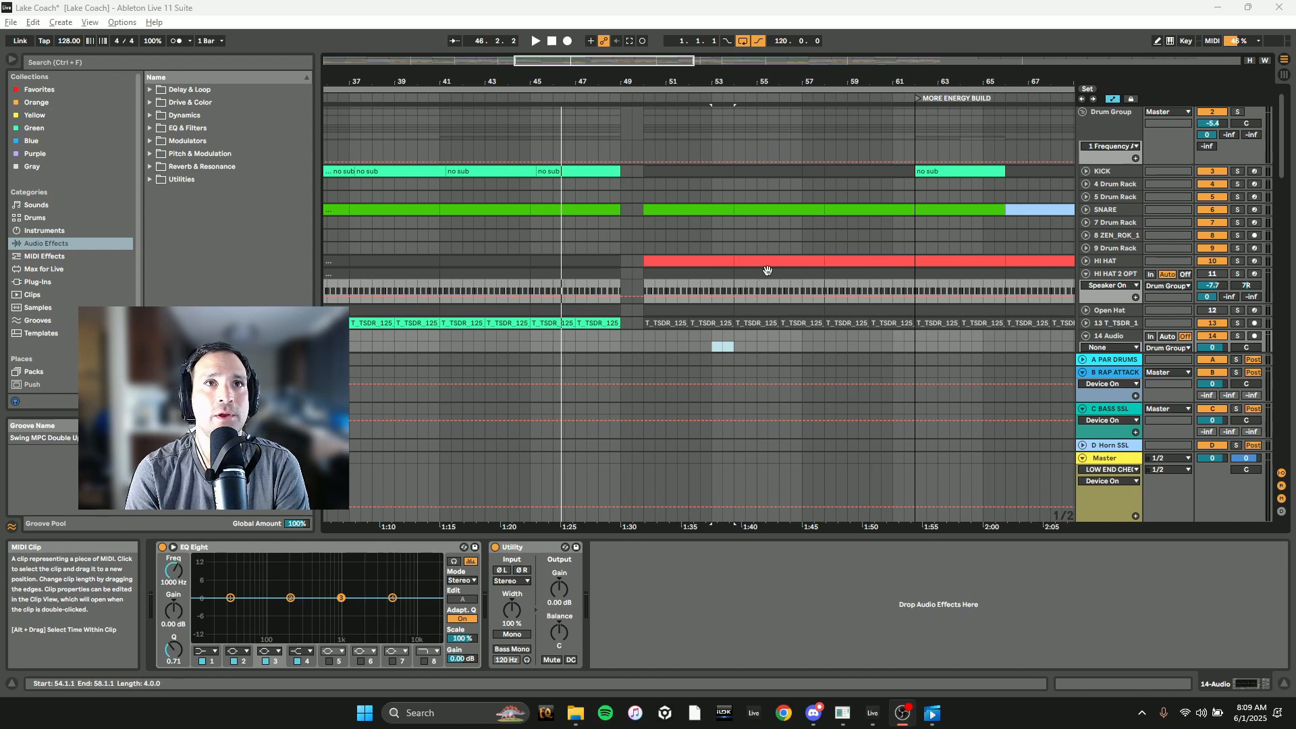
scroll(736, 315, down, 5)
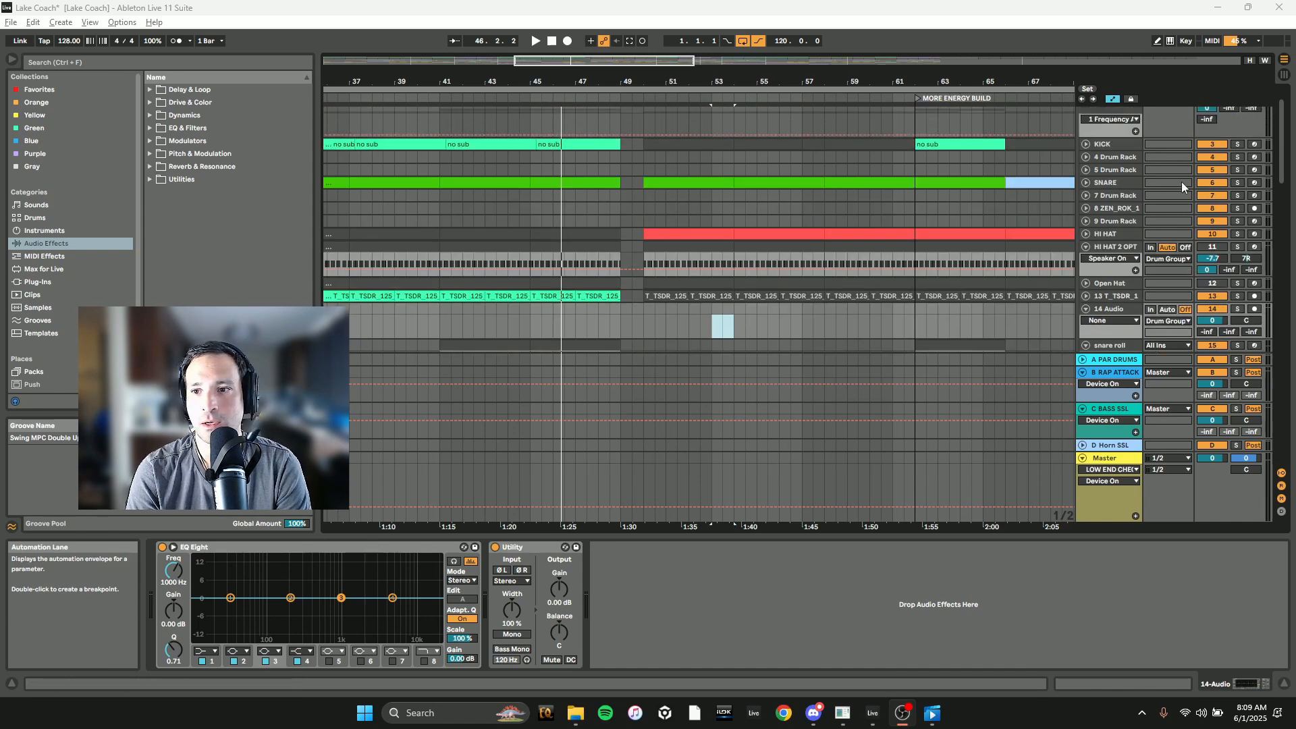
scroll(650, 289, down, 4)
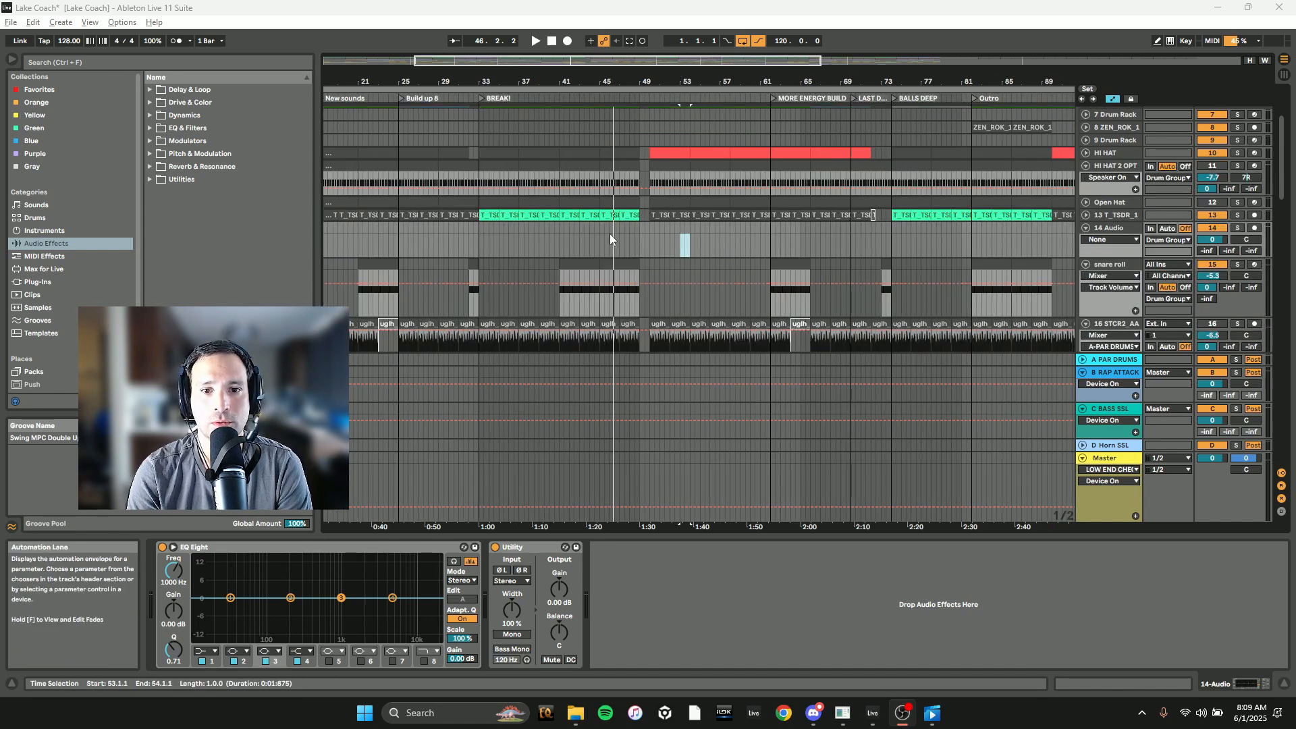
- Play the full arrangement from 46.3.1 into the drum gap at bar 49
scroll(682, 270, up, 4)
scroll(677, 320, up, 1)
scroll(538, 262, down, 1)
scroll(538, 262, down, 2)
click(501, 198)
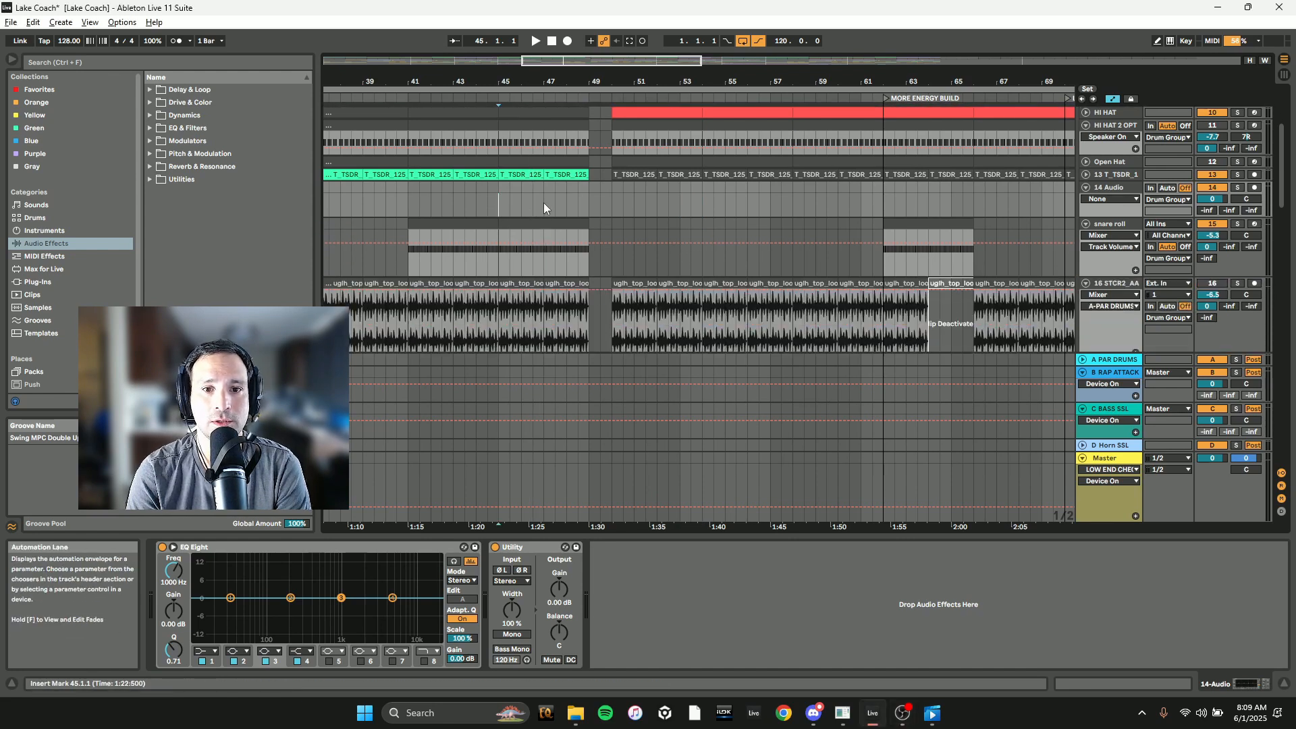
scroll(523, 205, up, 1)
scroll(596, 264, up, 1)
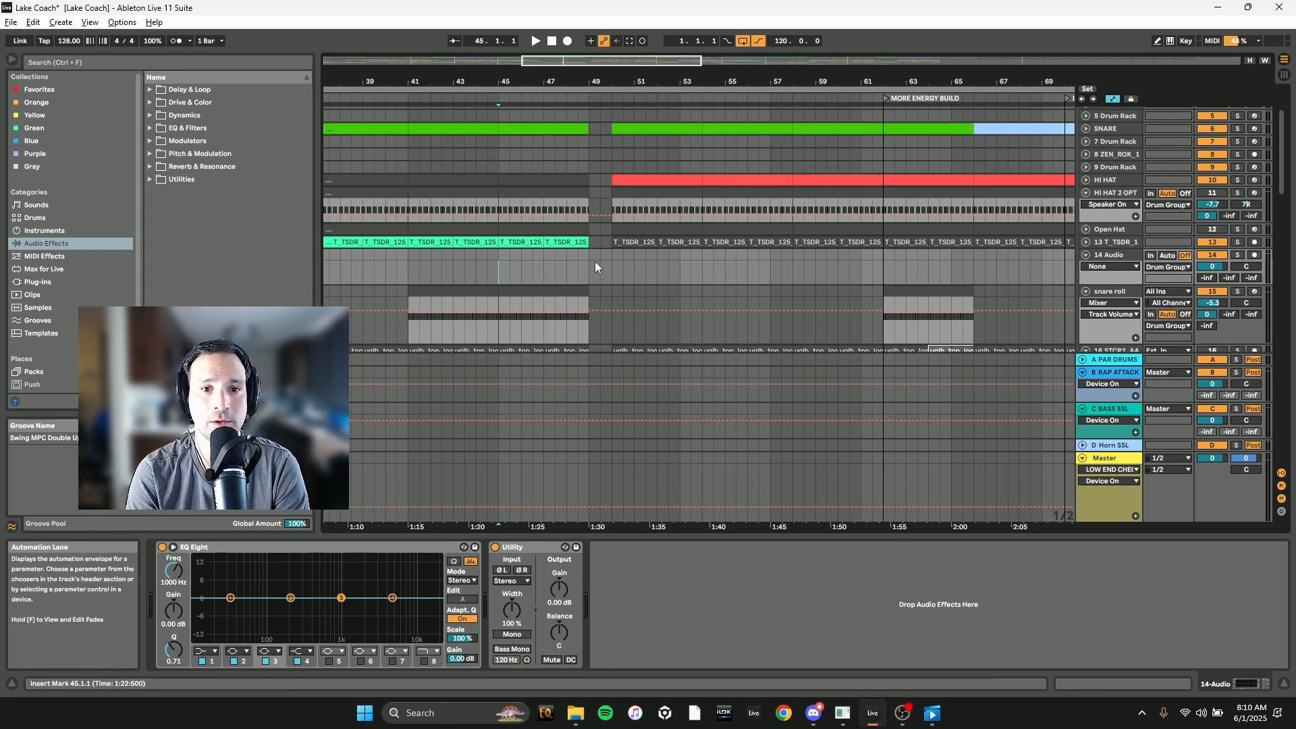
key(space)
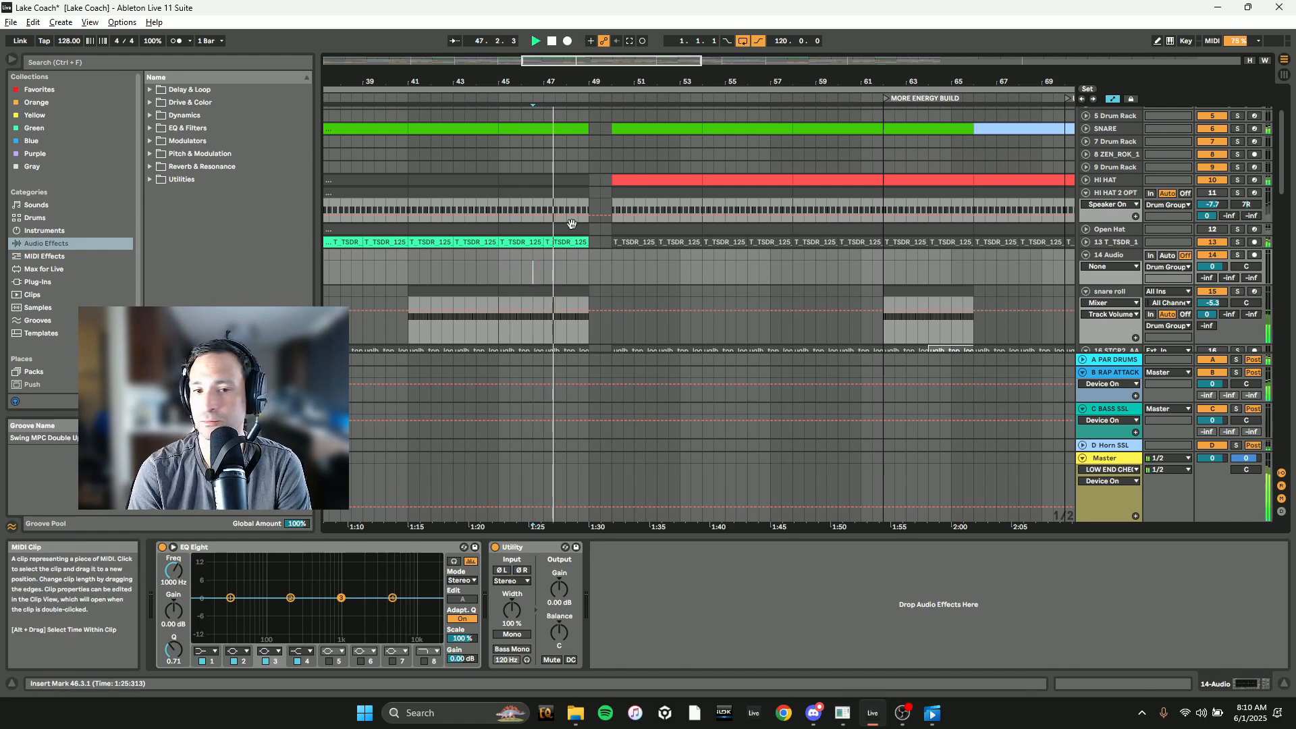
- Listen through the drum gap at bar 49 and stop playback once the drums have re-entered
scroll(608, 240, up, 6)
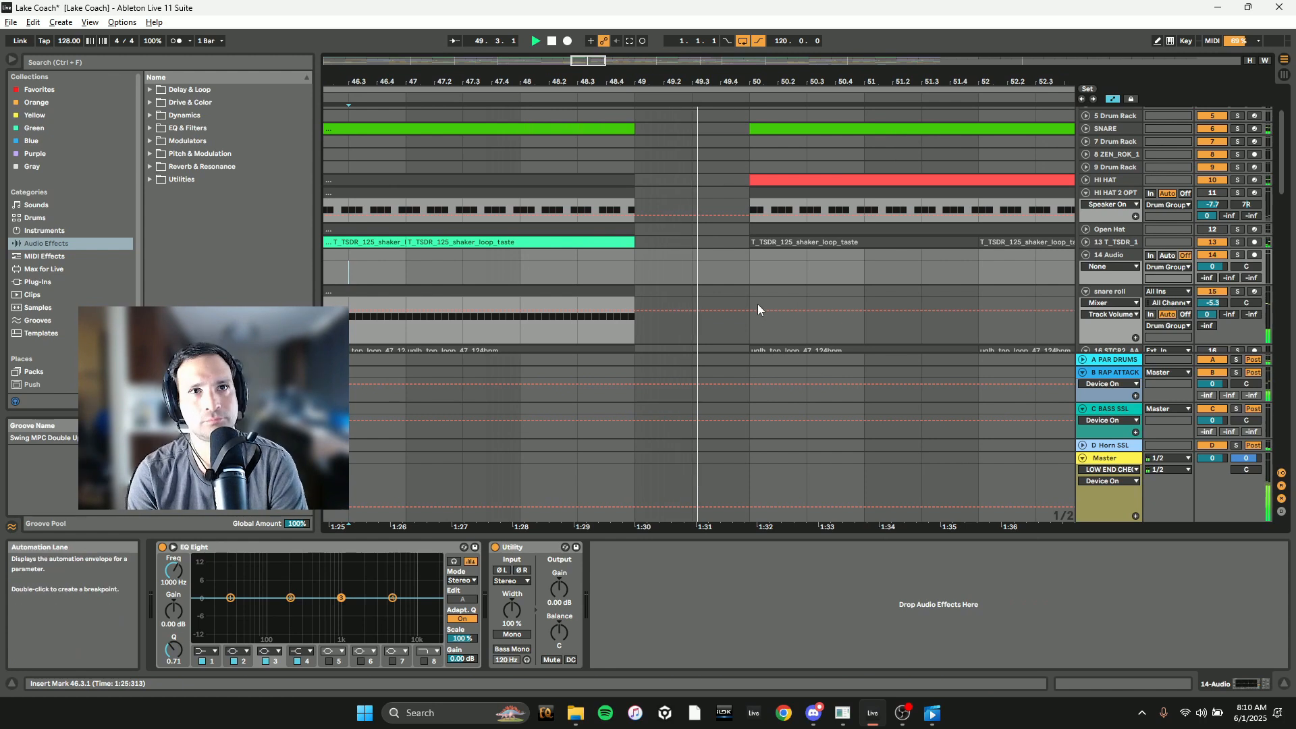
scroll(784, 321, down, 3)
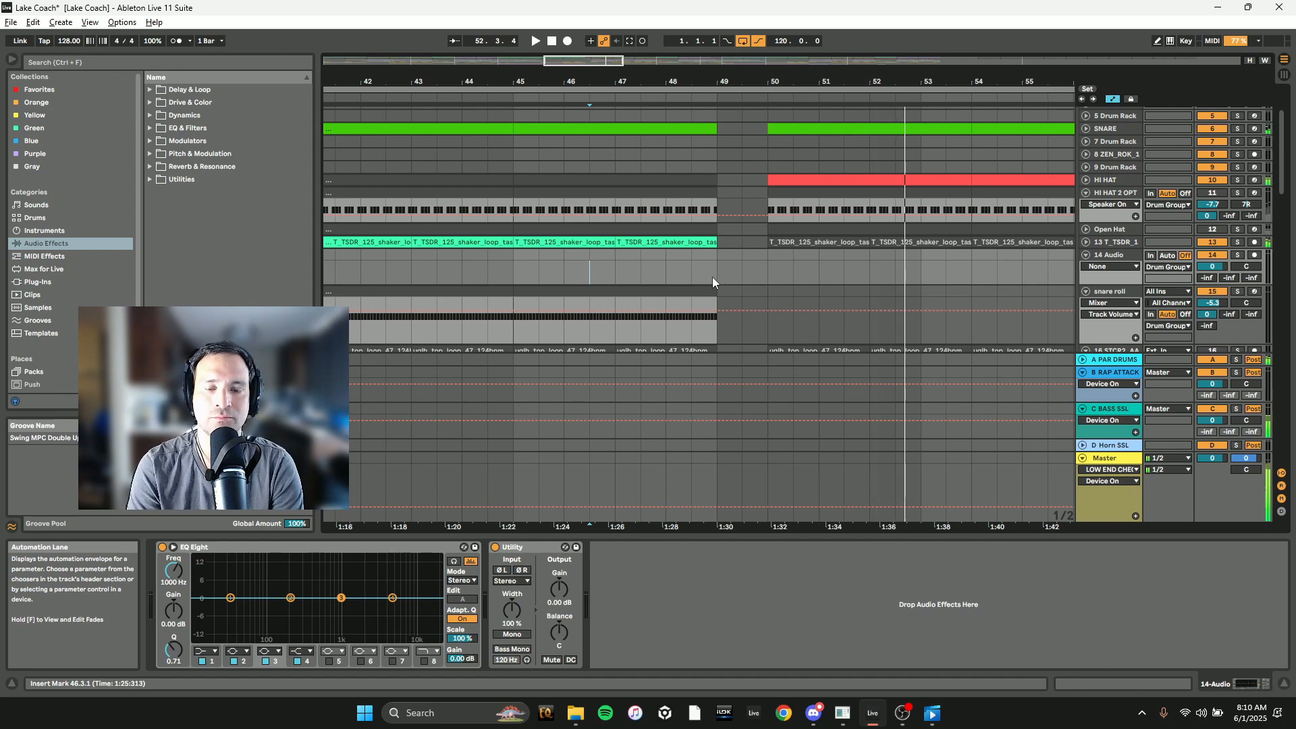
scroll(702, 287, down, 2)
scroll(694, 297, up, 1)
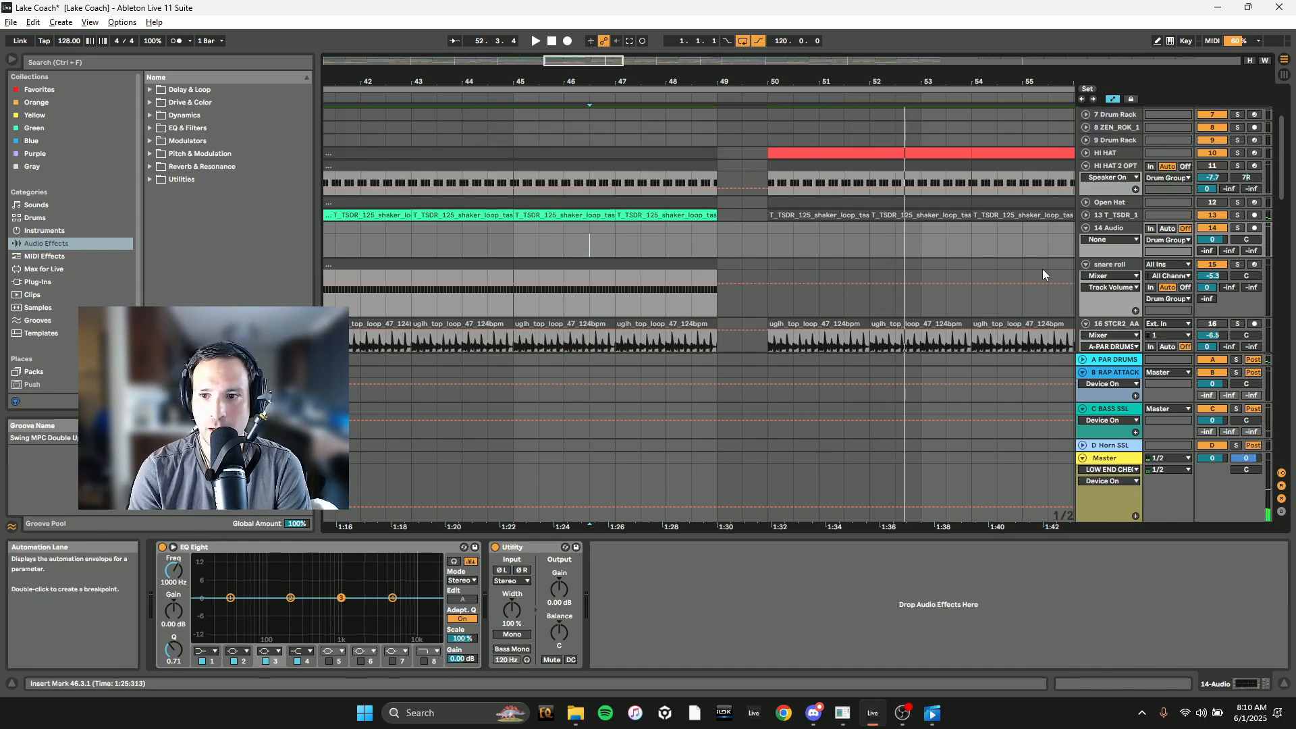
- Show the snare roll track's devices and place the insert marker at 41.1.1, where its clip starts
click(1111, 264)
scroll(645, 314, down, 3)
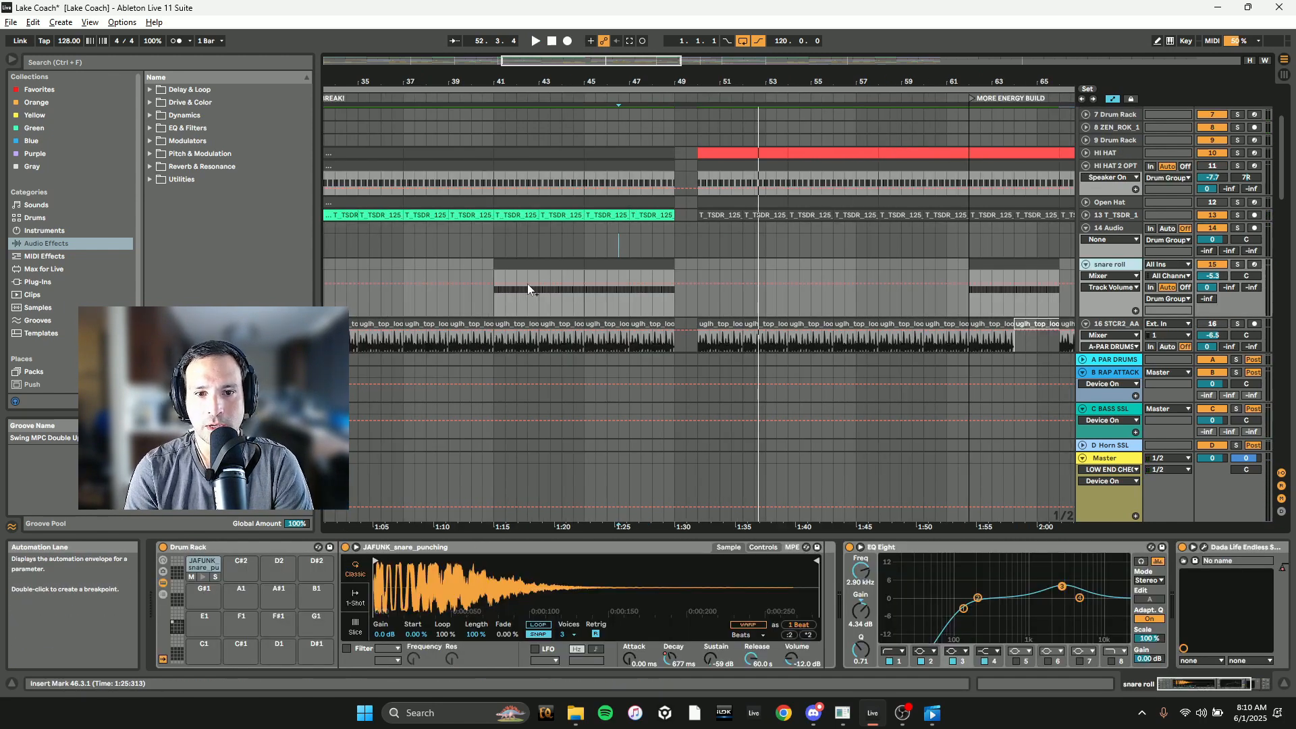
click(493, 266)
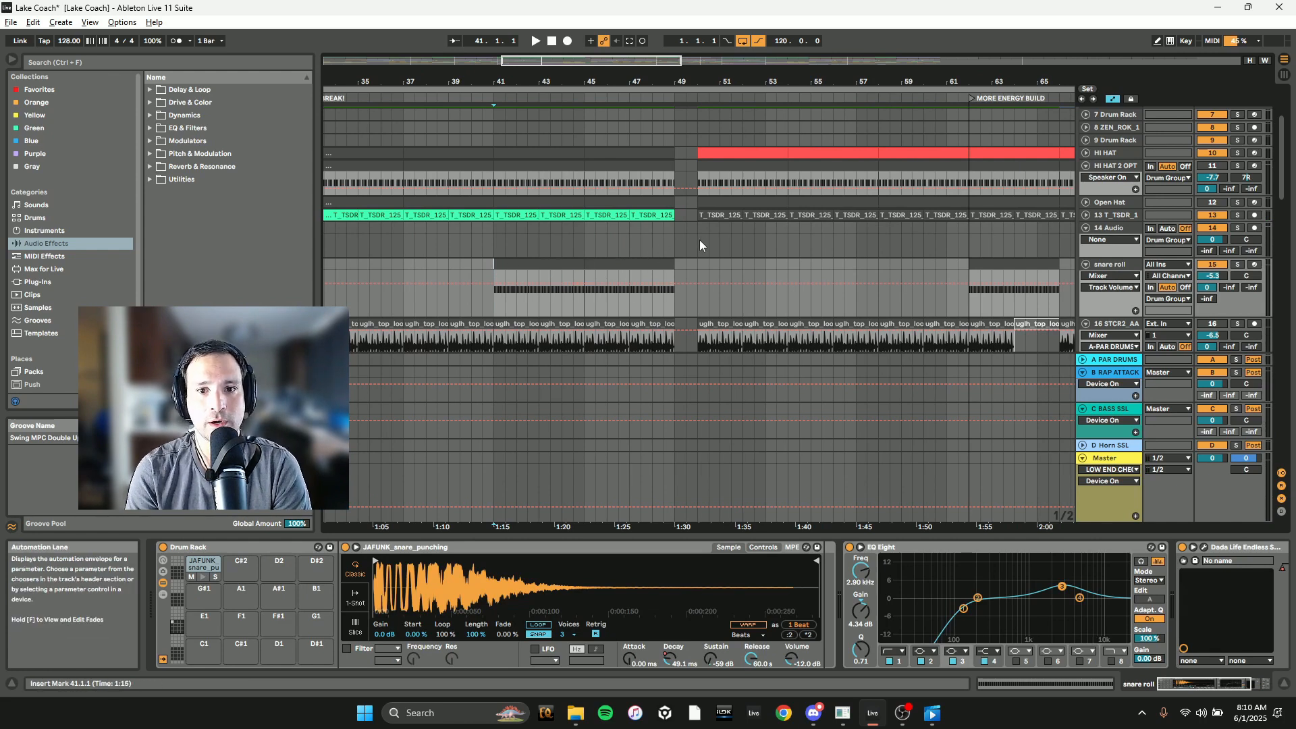
- Select 50.1.1 to 50.3.1 on the 14 Audio track and examine the drum tracks around the one-bar gap at bar 49
scroll(700, 240, up, 3)
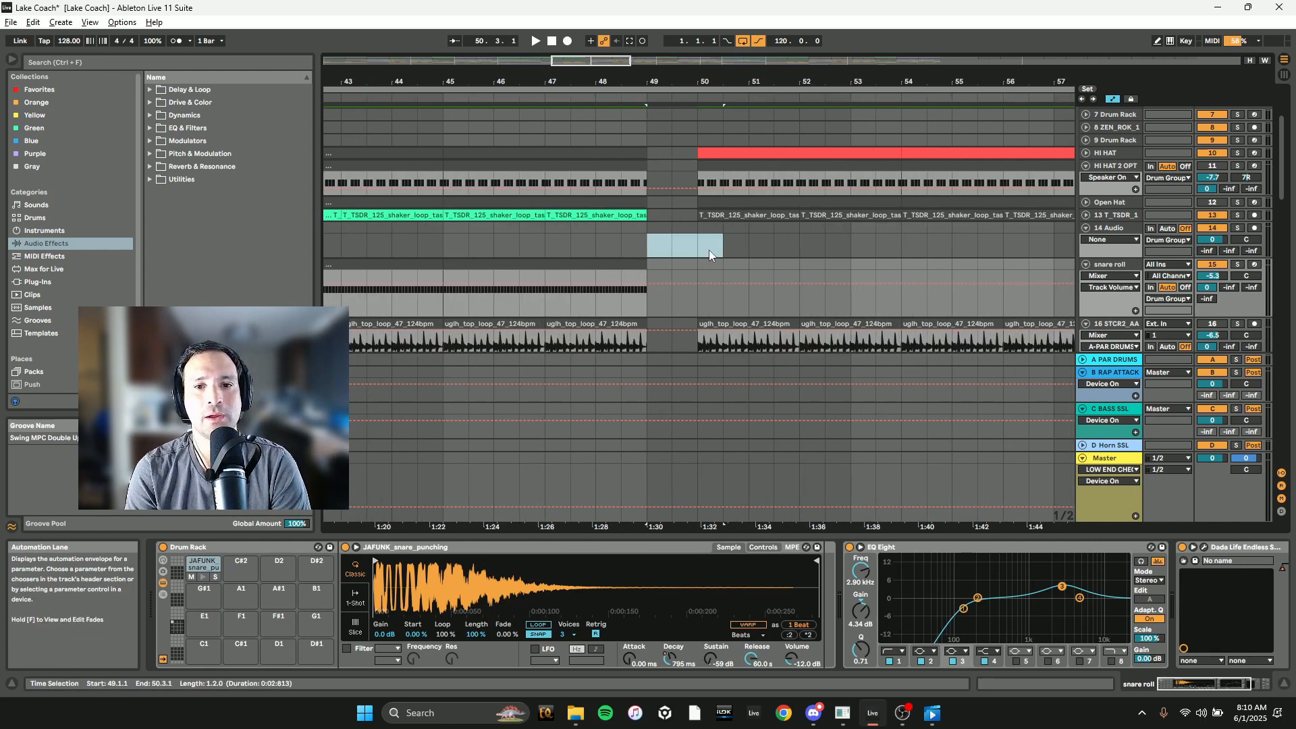
drag(703, 252, 728, 255)
scroll(711, 277, down, 2)
scroll(711, 277, up, 5)
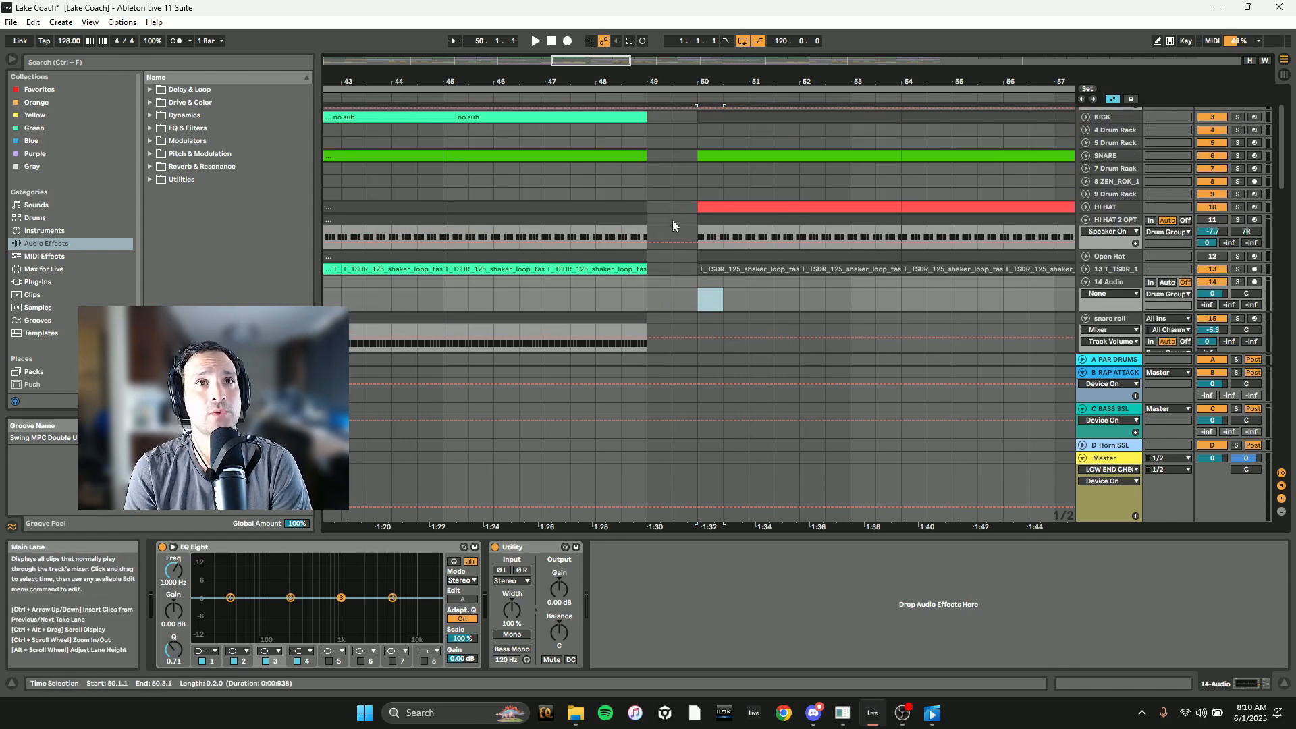
scroll(715, 290, down, 3)
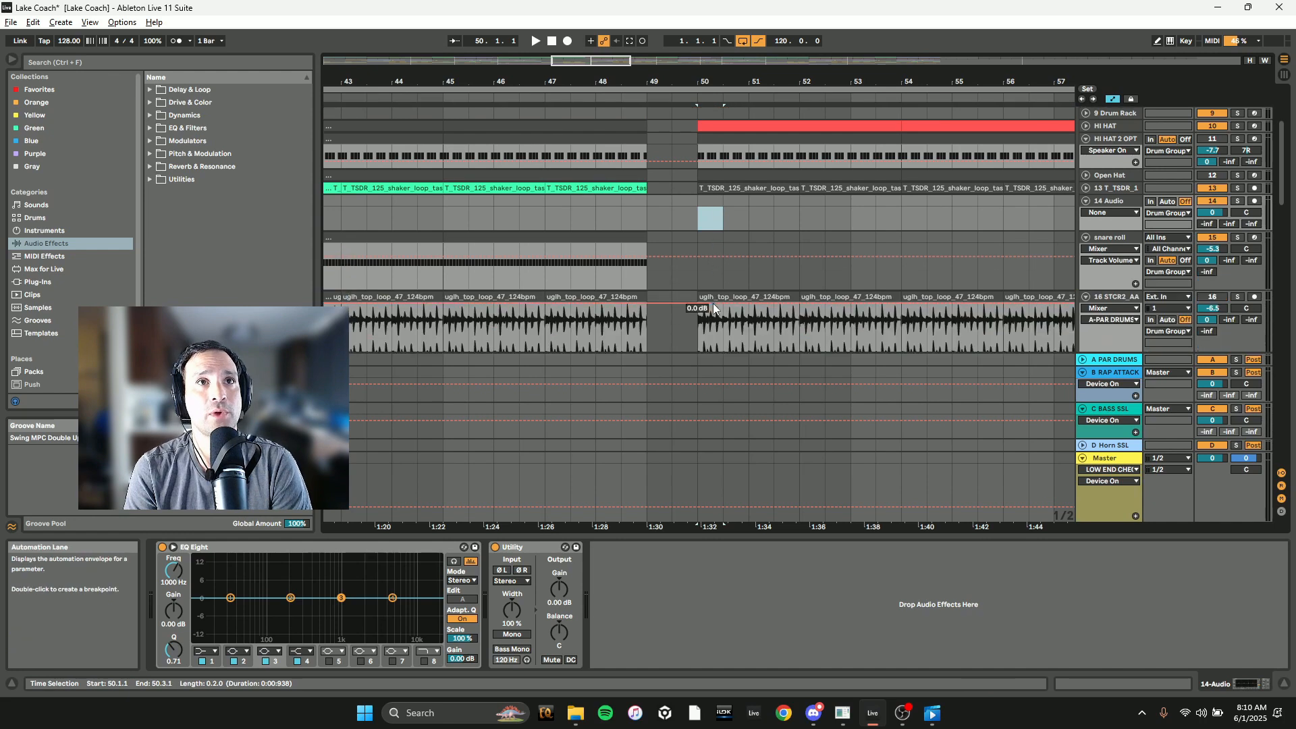
scroll(708, 308, up, 1)
scroll(704, 301, down, 3)
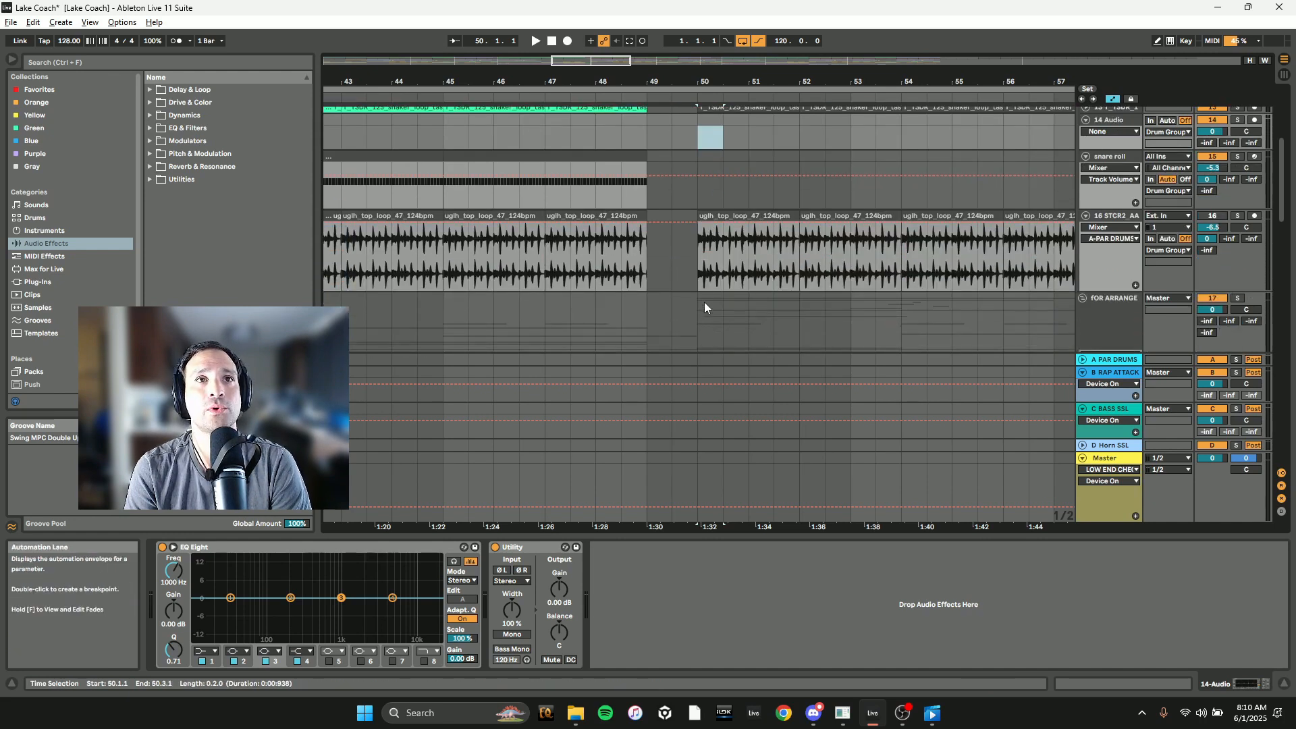
scroll(702, 301, up, 4)
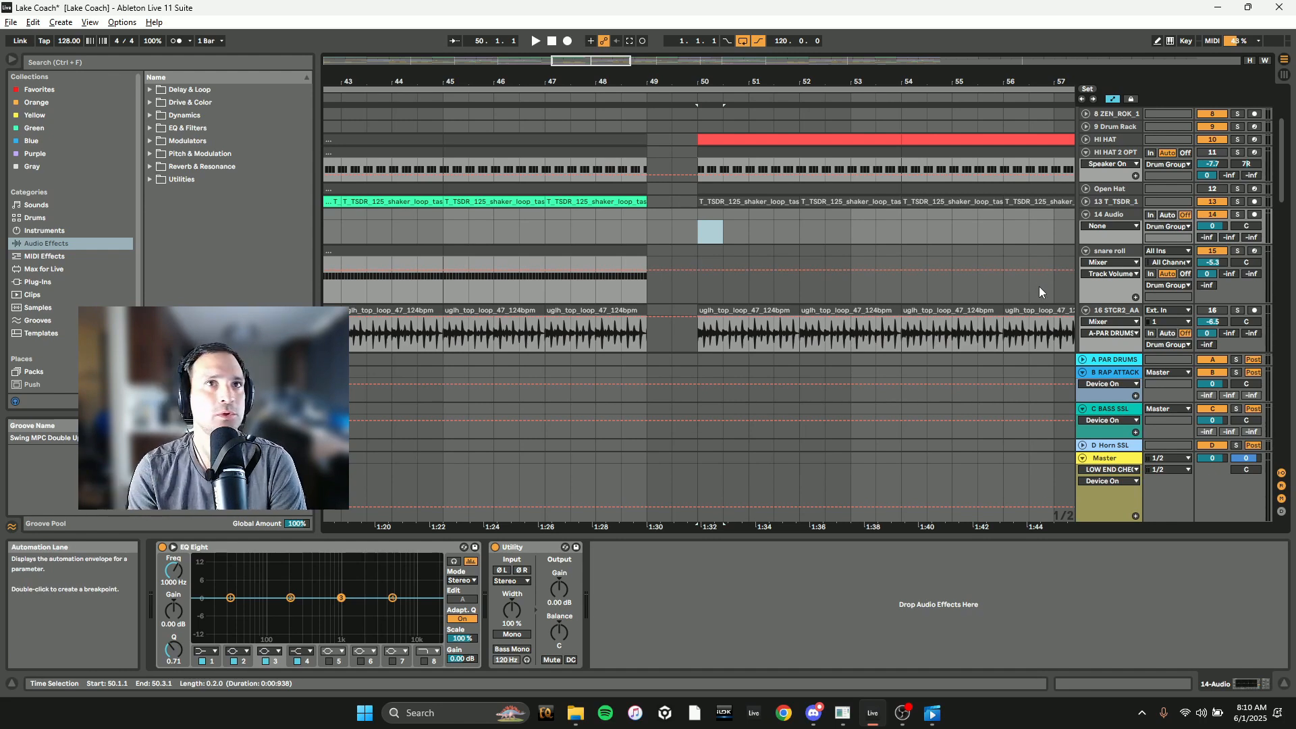
scroll(686, 344, up, 2)
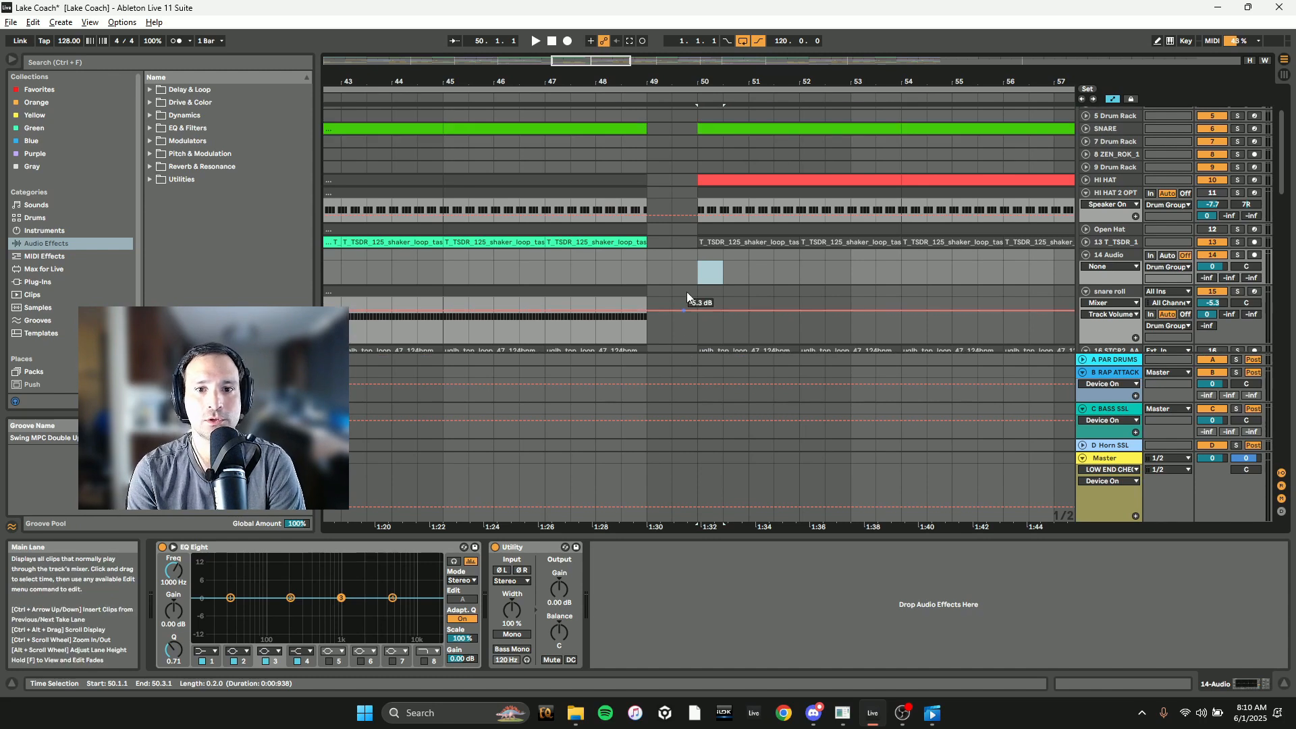
scroll(696, 257, down, 3)
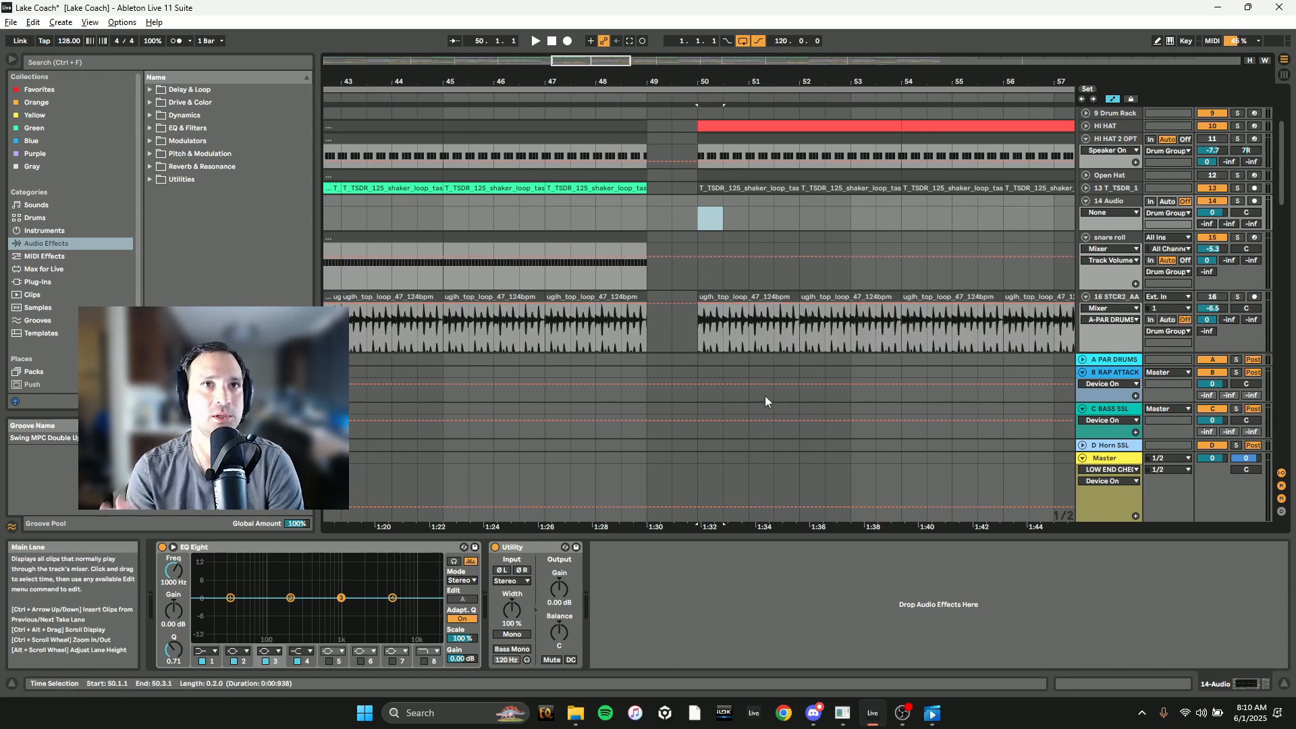
- Fold the snare roll and 14 Audio tracks in the arrangement
scroll(688, 338, down, 2)
scroll(596, 252, down, 4)
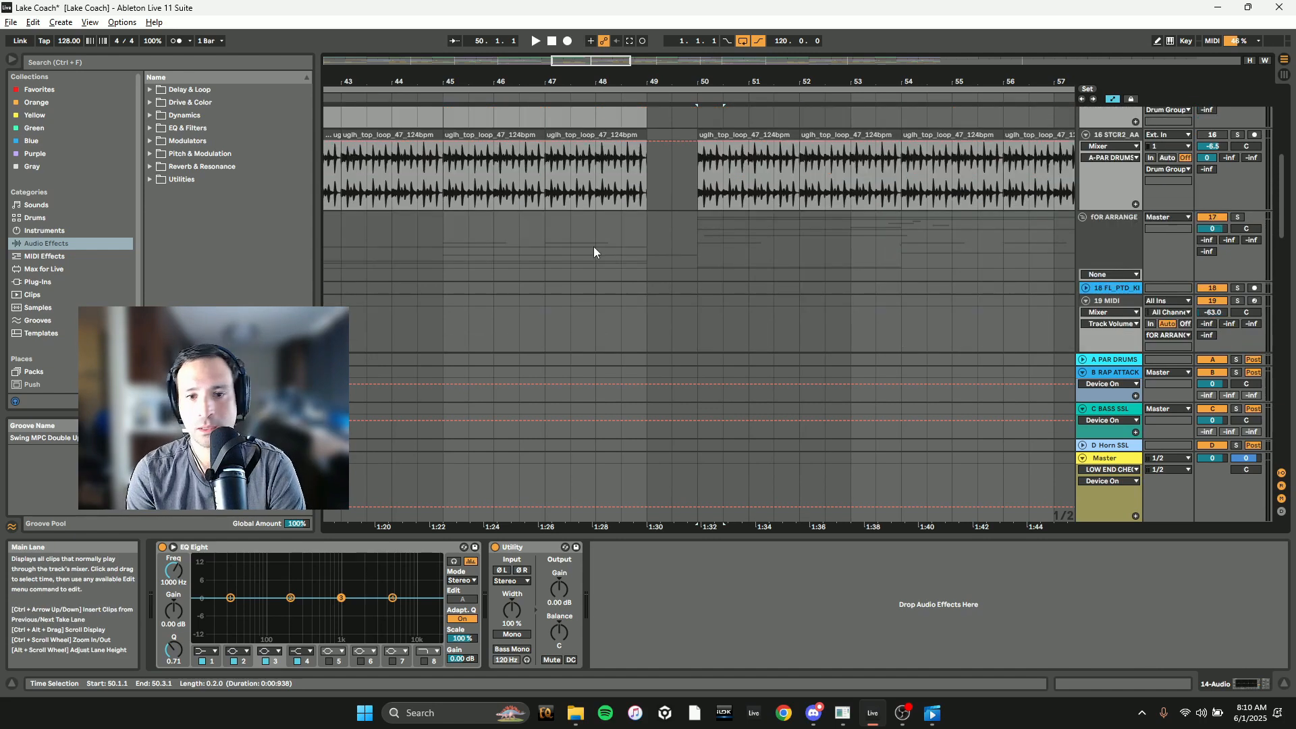
scroll(608, 214, up, 7)
scroll(597, 278, down, 3)
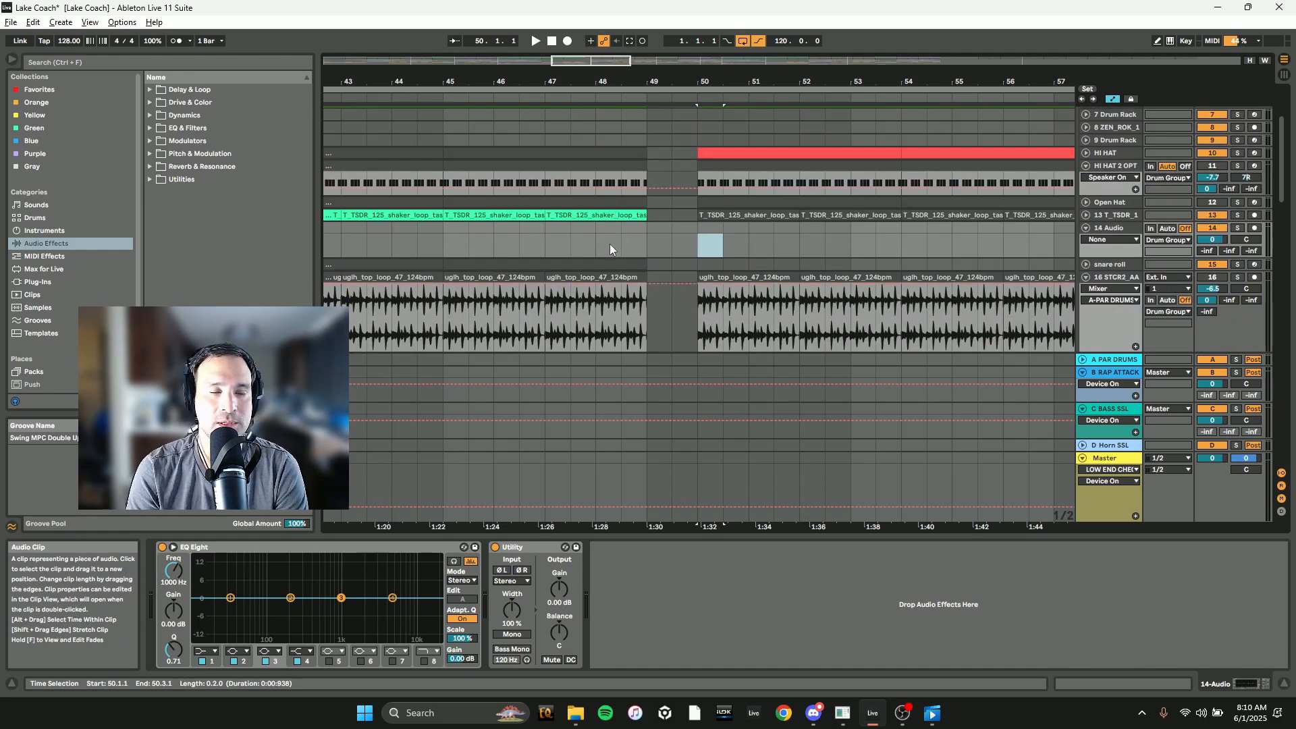
scroll(609, 245, down, 3)
scroll(641, 204, down, 10)
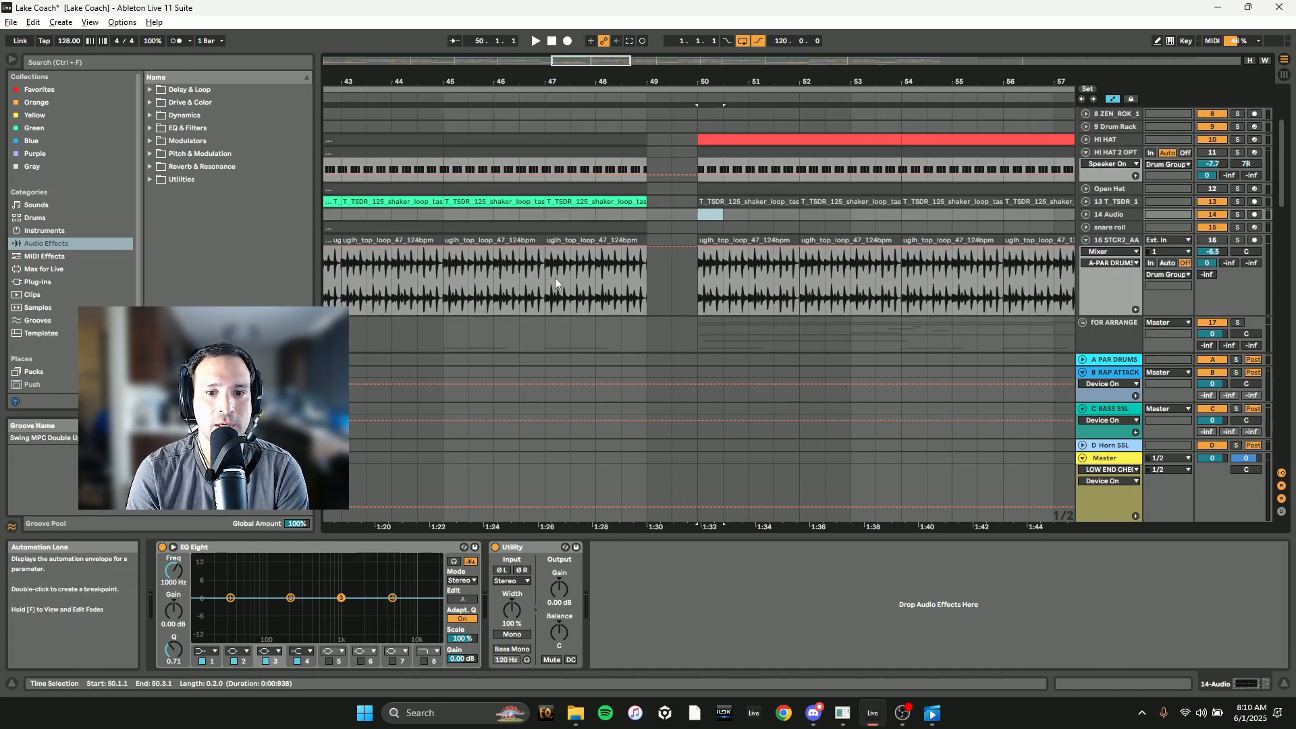
- Unfold the Pong track to show its Serum_x64 and more lows clips with the EQ Eight frequency automation
scroll(645, 270, down, 6)
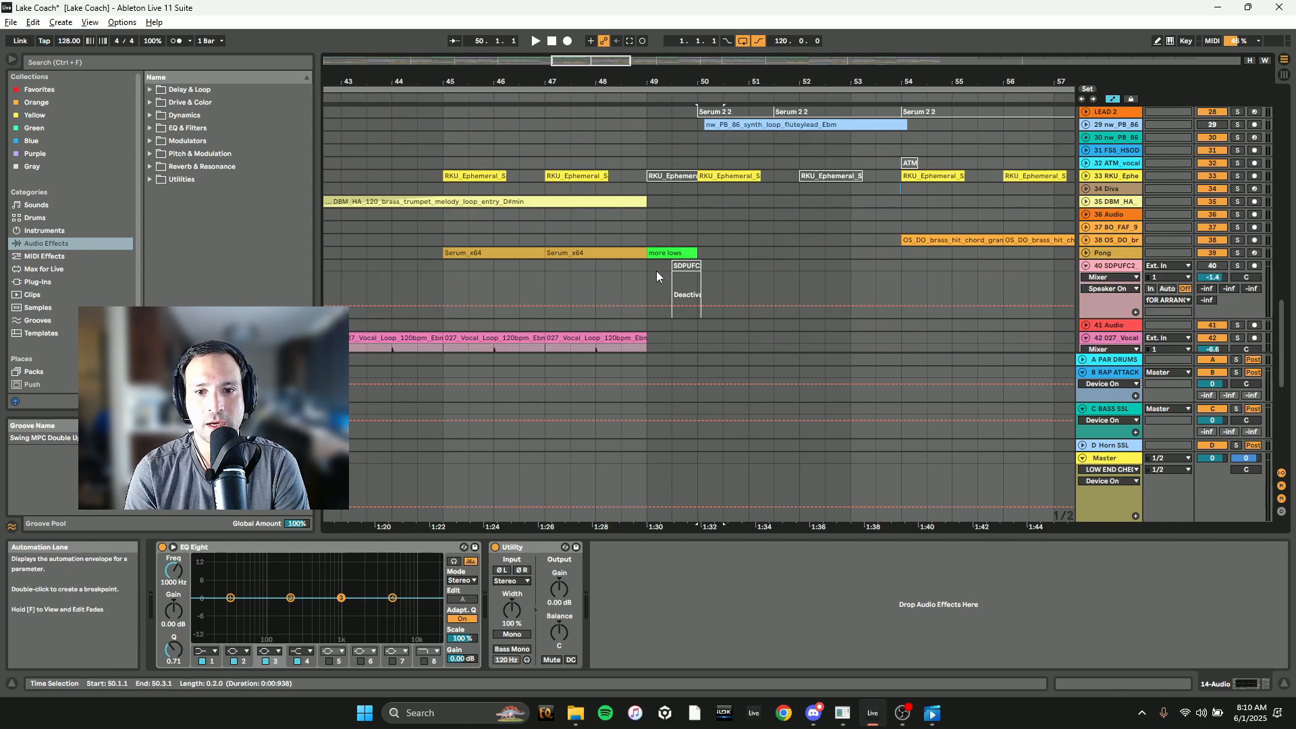
scroll(671, 293, up, 3)
scroll(669, 294, down, 3)
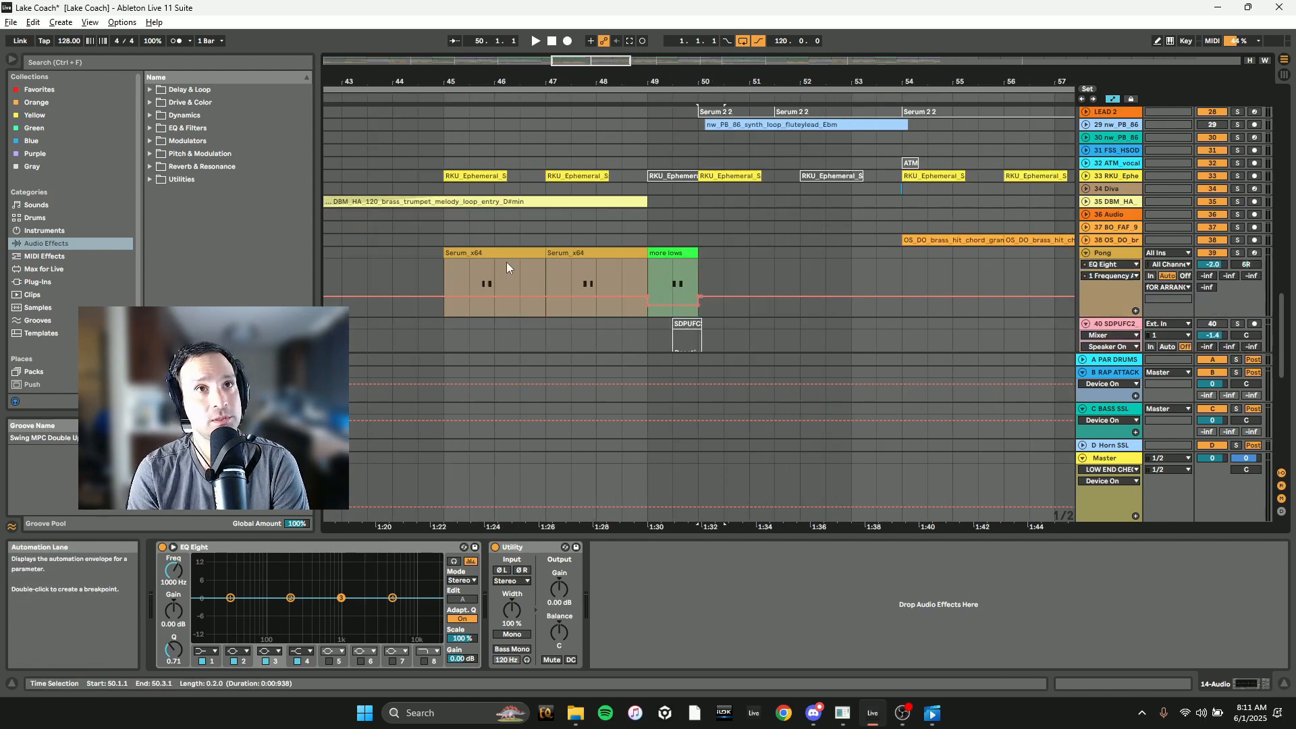
scroll(476, 268, down, 6)
scroll(463, 274, up, 2)
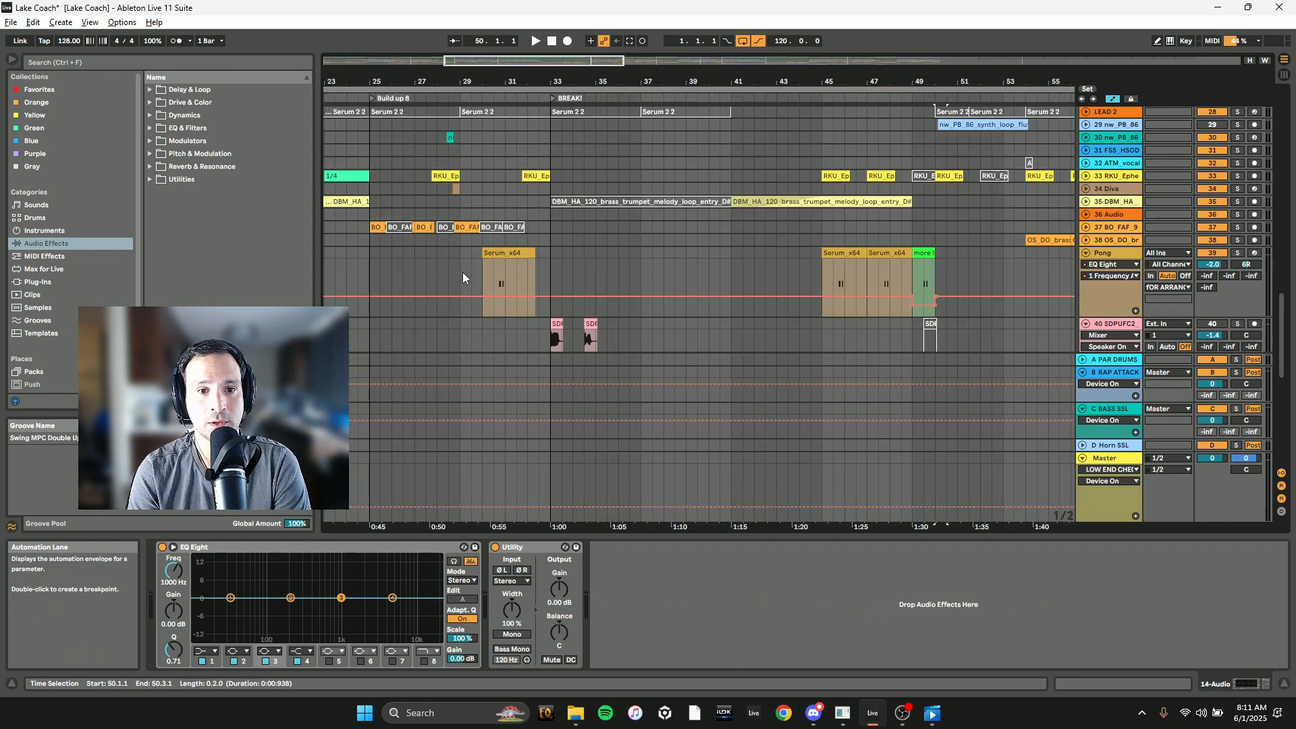
- Play the arrangement from 30.1.1 to hear the Pong track's Serum_x64 clip before the BREAK! section
scroll(473, 274, up, 4)
click(500, 274)
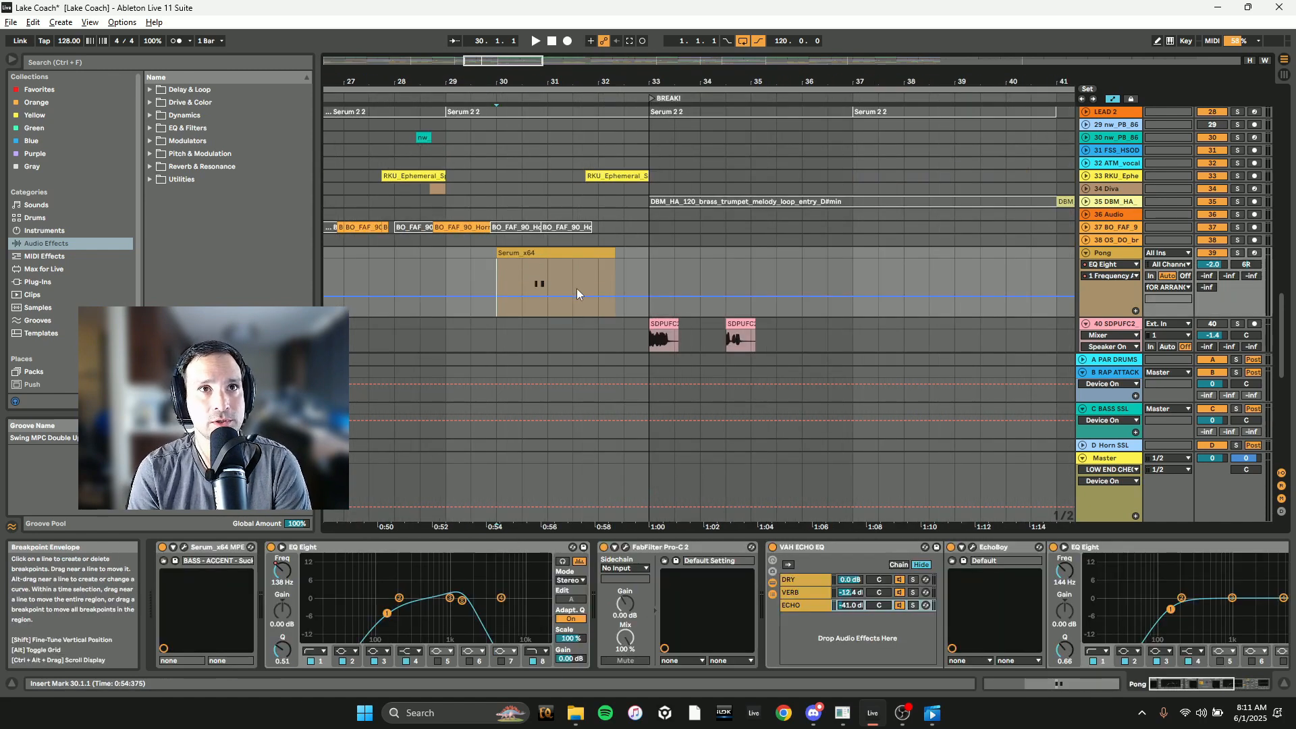
scroll(548, 289, up, 3)
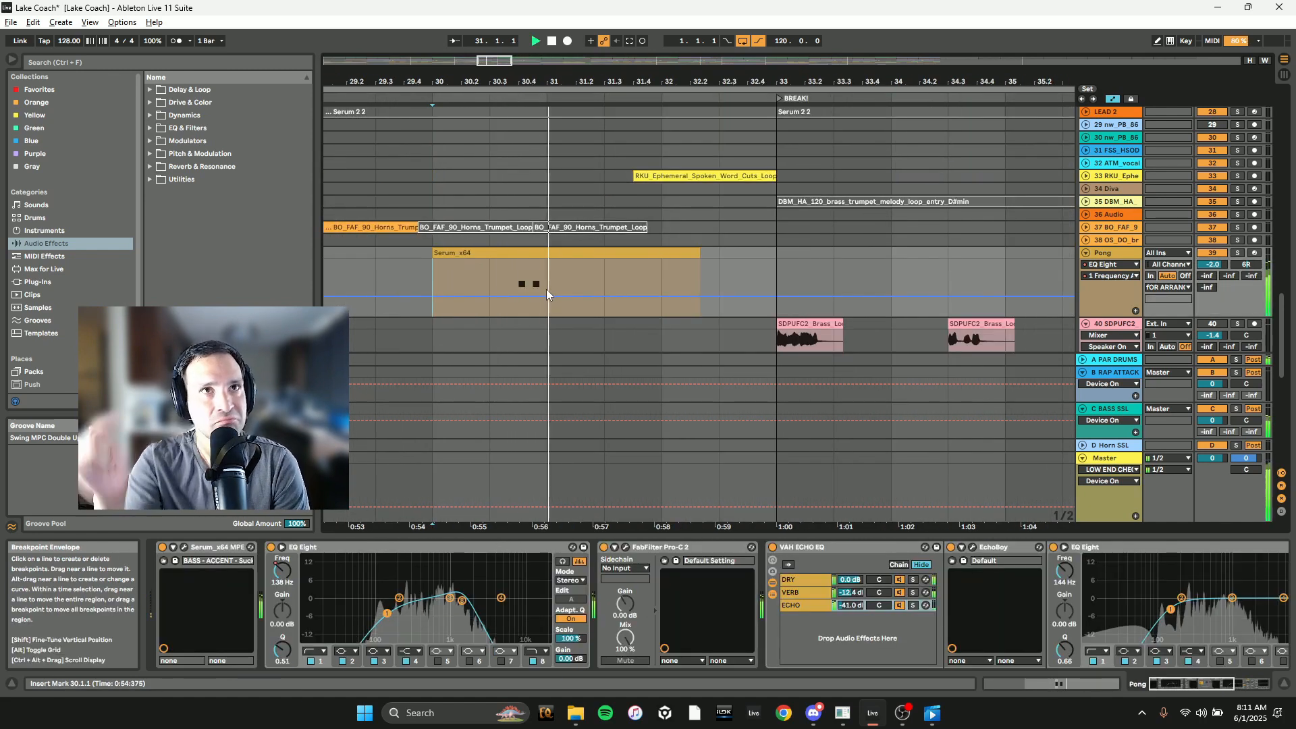
scroll(889, 240, down, 6)
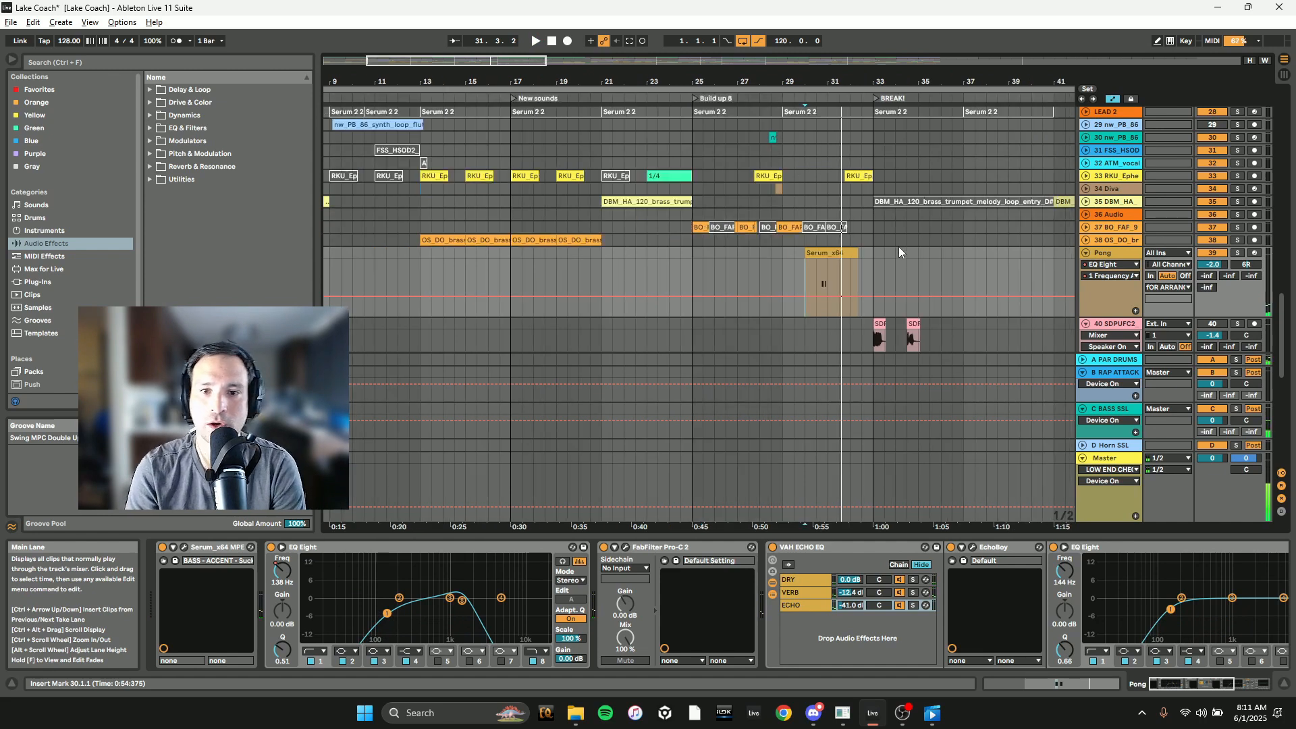
- Select the green more lows clip at bar 49 on the Pong track and show the end of the track's device chain
drag(475, 62, 592, 62)
scroll(743, 261, up, 4)
scroll(744, 255, up, 3)
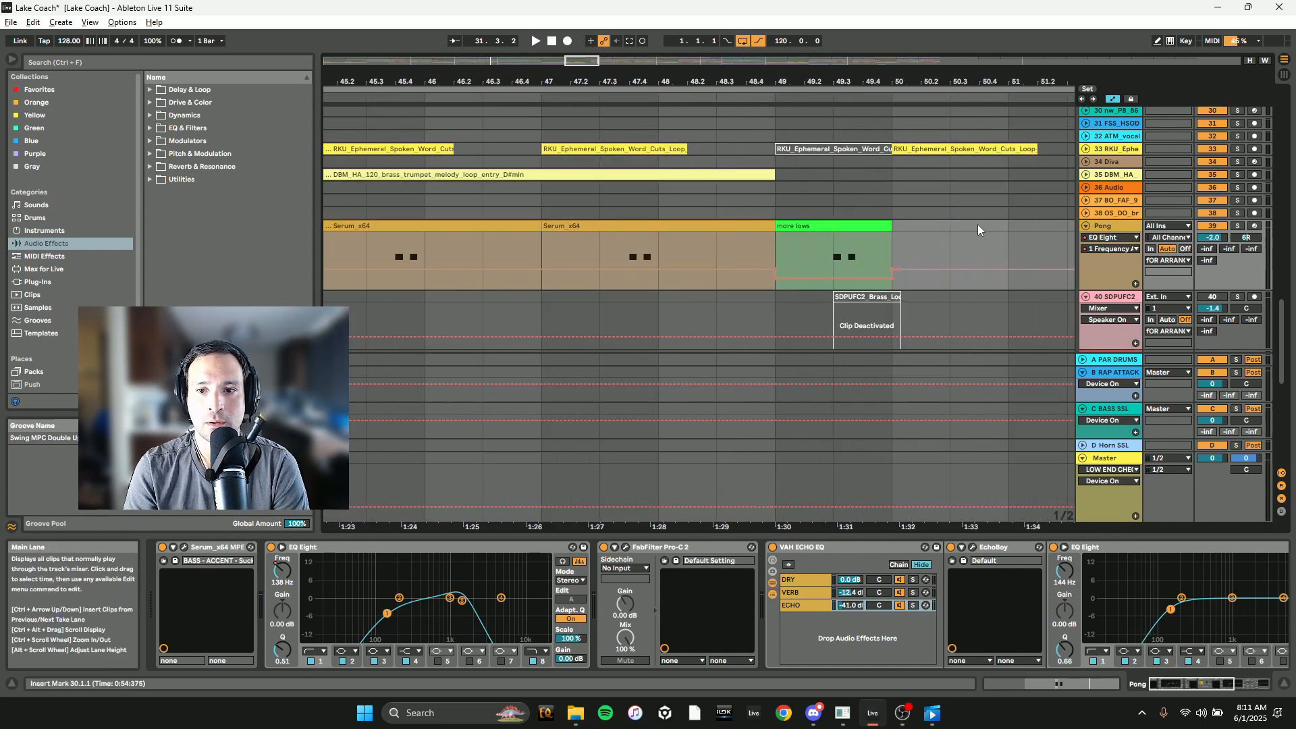
scroll(977, 224, down, 3)
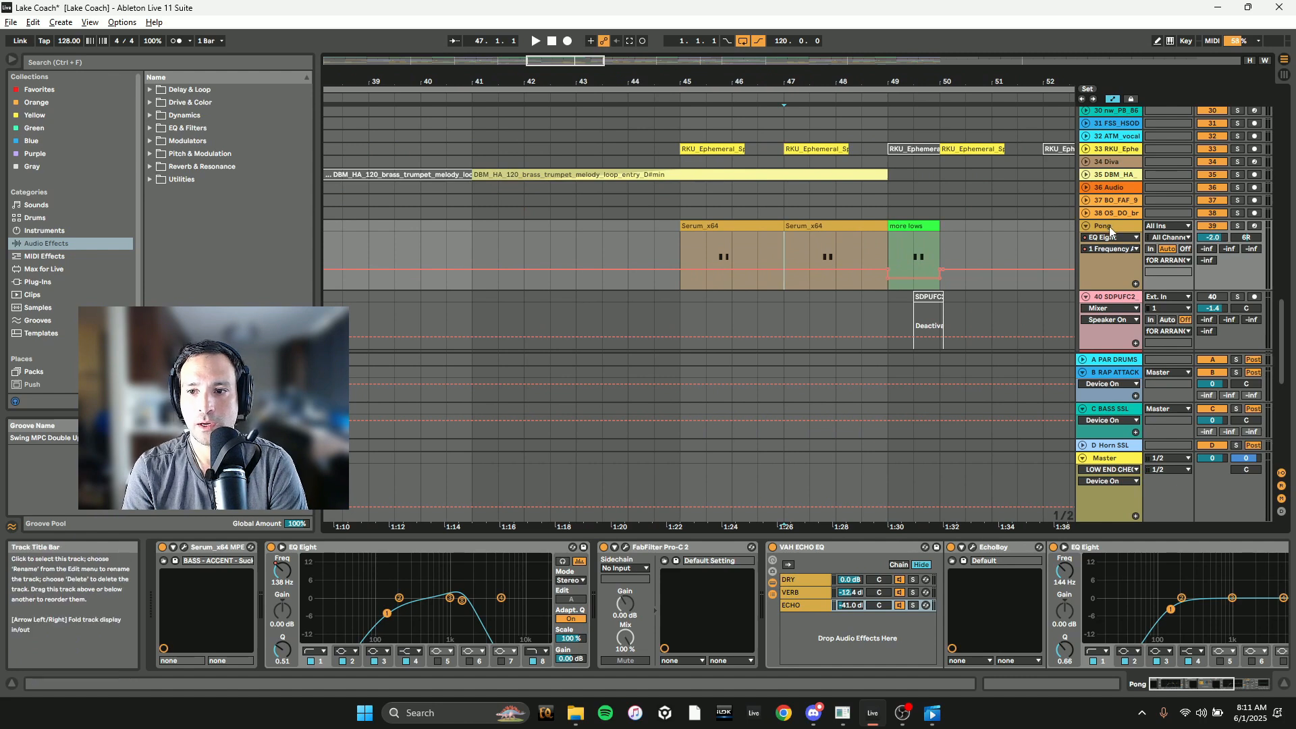
drag(1212, 684, 1232, 684)
double_click(913, 239)
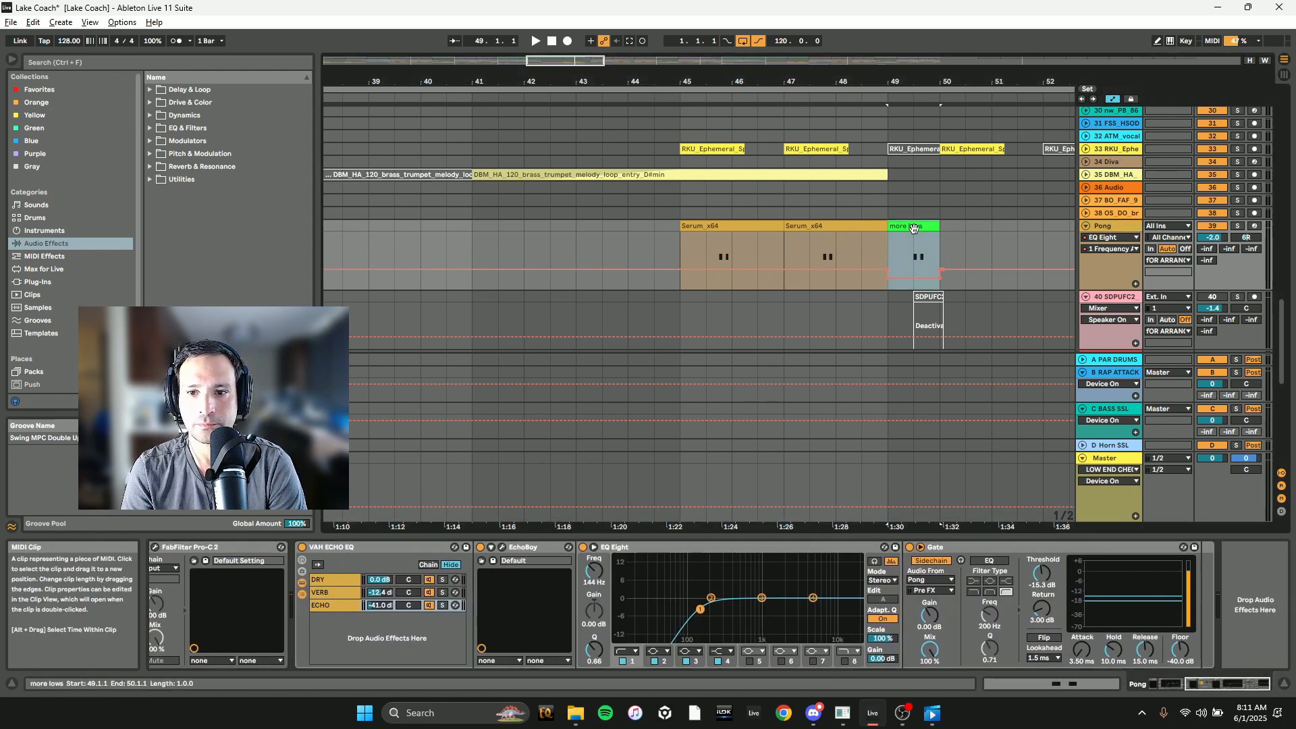
click(1093, 225)
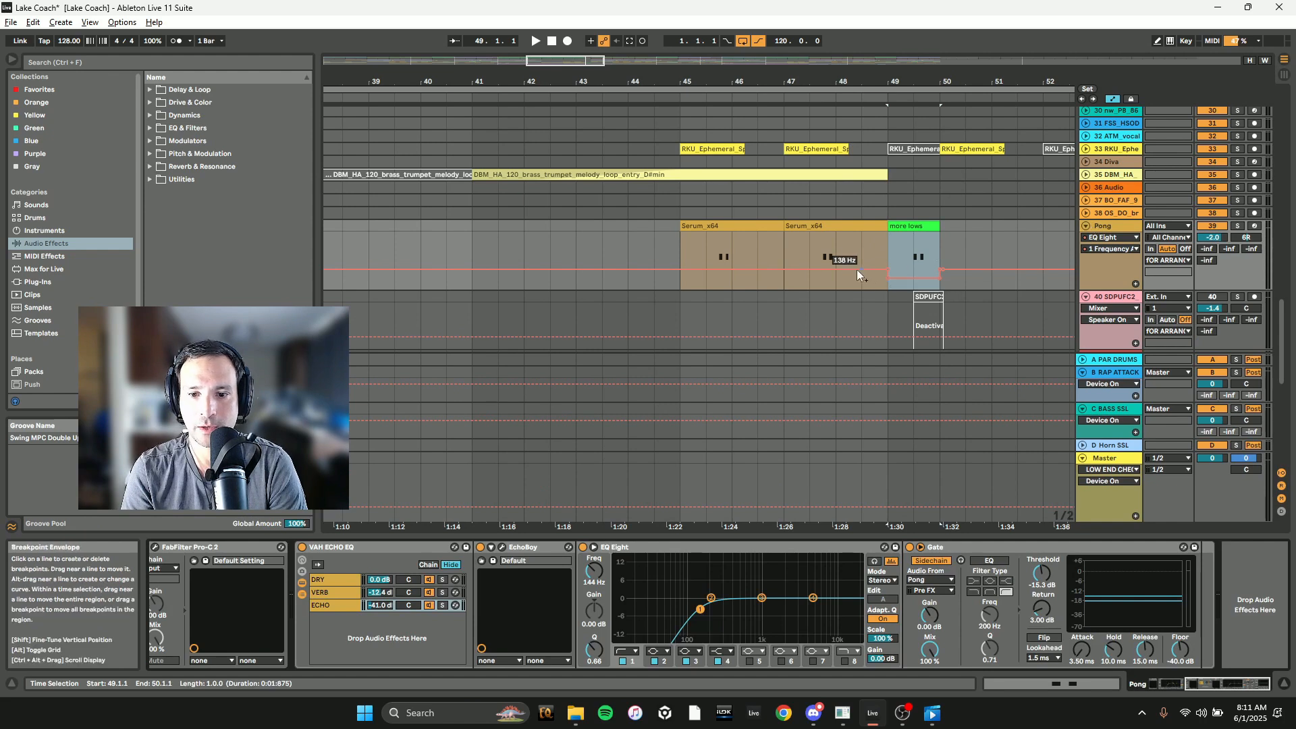
- Play the arrangement from 47.3.1 through the more lows clip and inspect its lowered EQ Eight frequency automation
click(810, 243)
key(space)
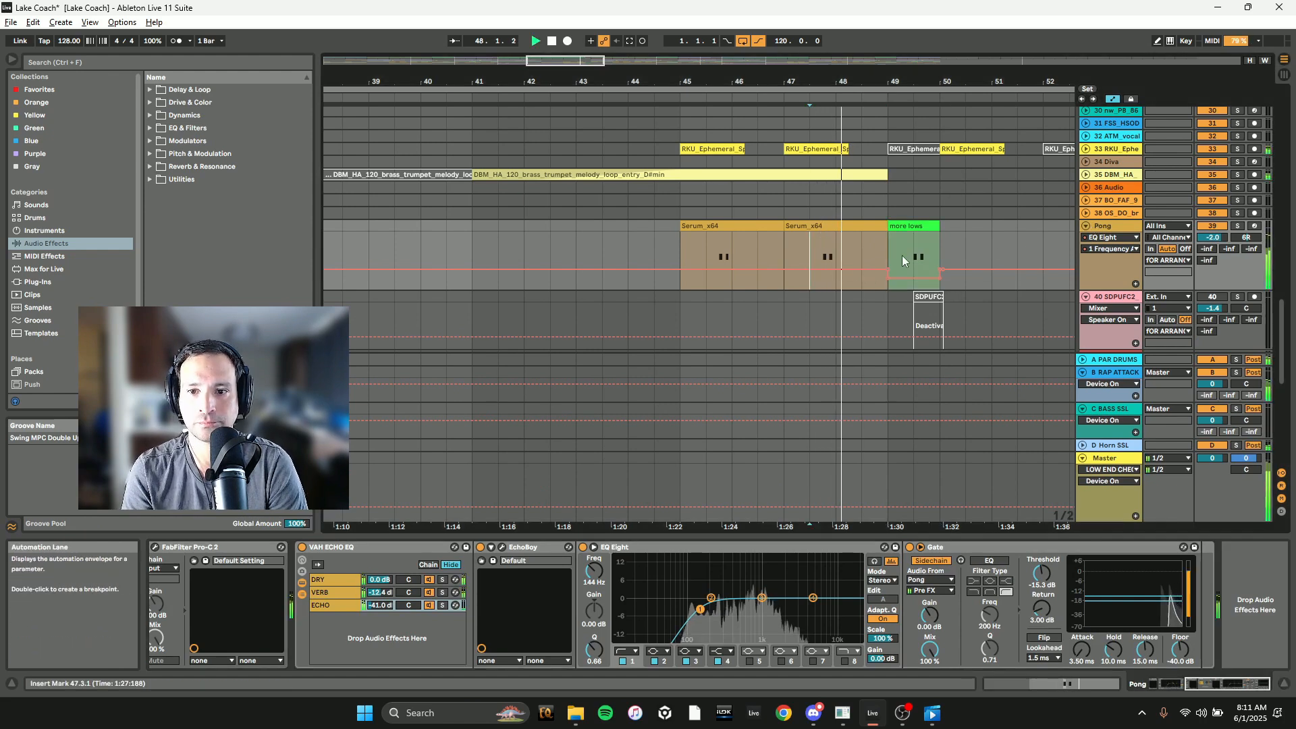
scroll(975, 238, up, 2)
drag(587, 56, 592, 64)
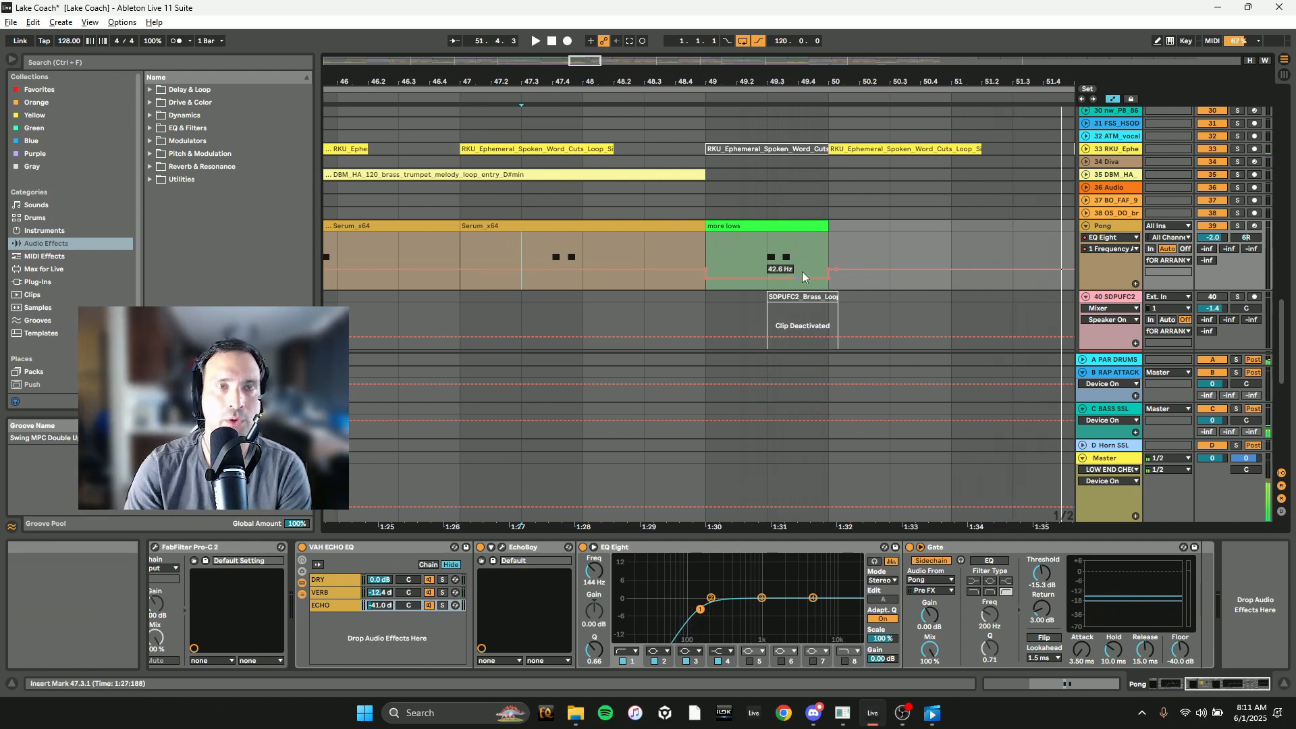
- Examine the bass, Serum and lead tracks from bar 51 through the MORE ENERGY BUILD, LAST DROP and BALLS DEEP sections
scroll(838, 236, down, 3)
drag(582, 61, 643, 112)
scroll(673, 204, up, 6)
scroll(672, 204, down, 3)
scroll(669, 199, up, 3)
scroll(669, 231, up, 4)
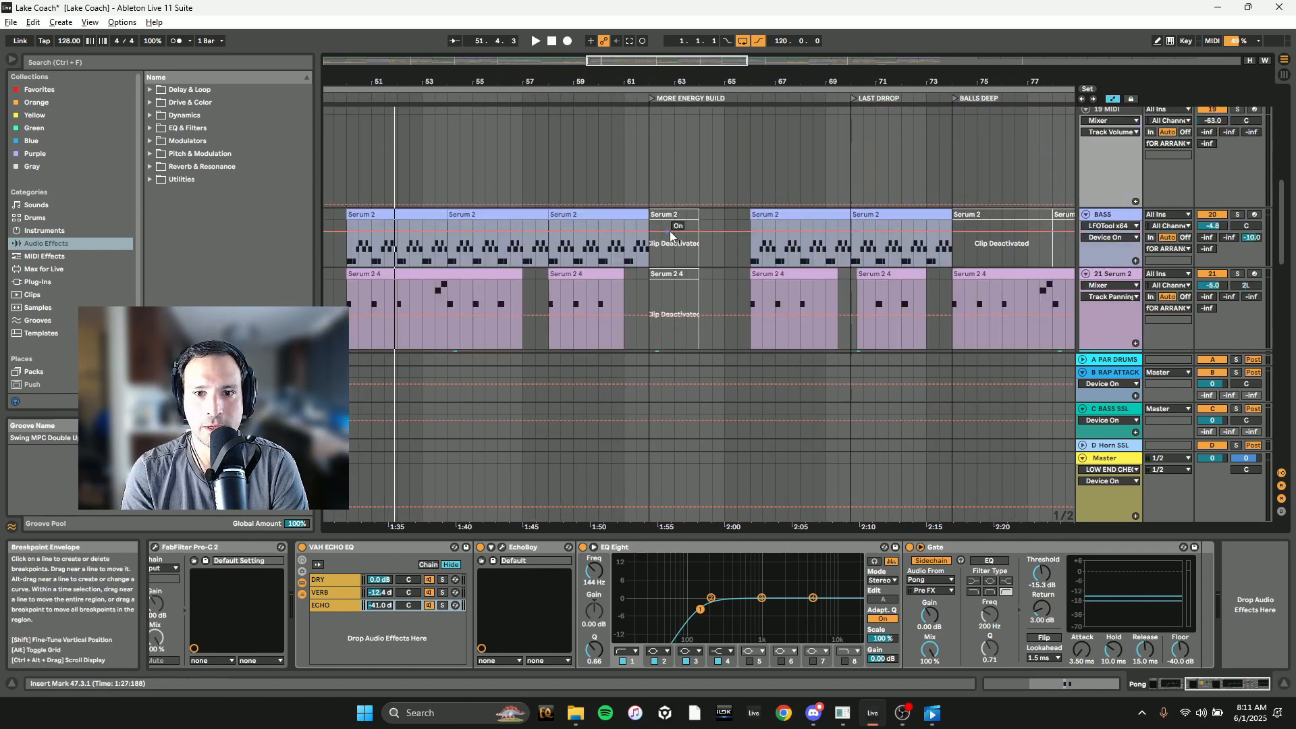
scroll(699, 227, up, 3)
scroll(702, 233, down, 5)
scroll(702, 260, down, 4)
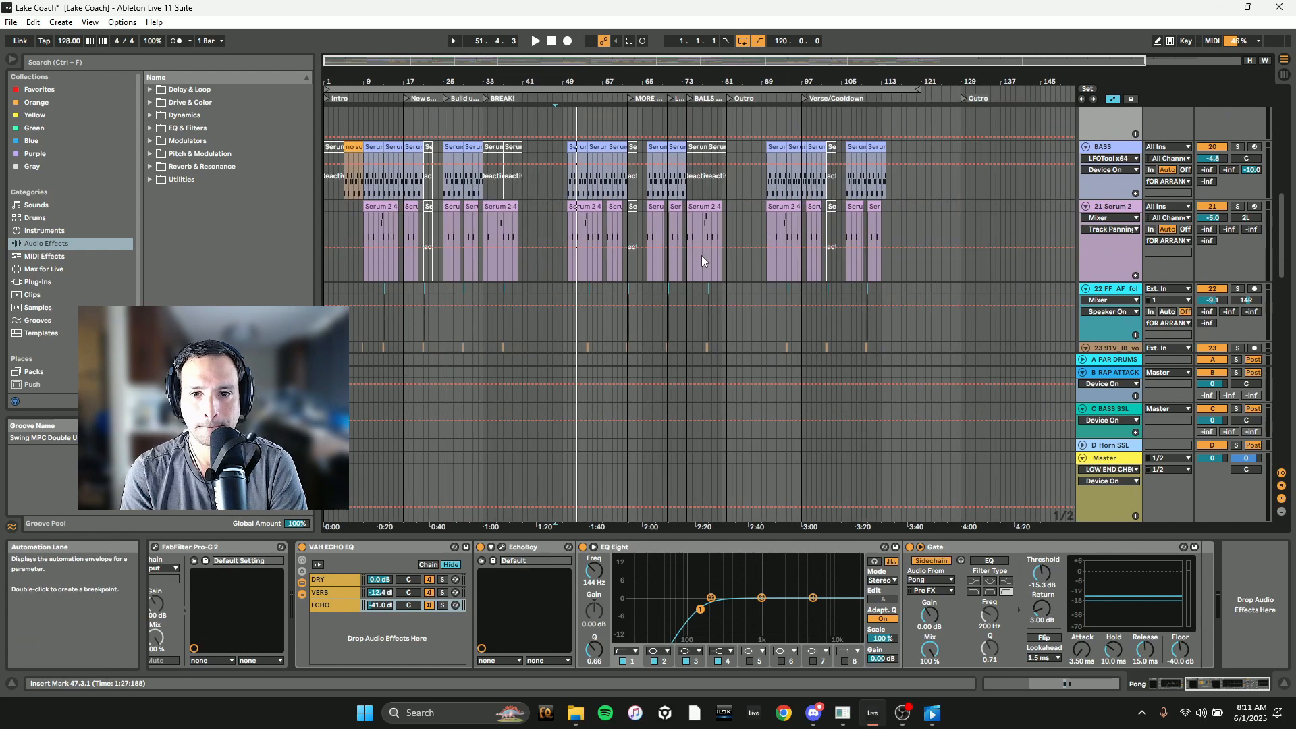
scroll(701, 263, down, 3)
scroll(700, 264, down, 5)
scroll(725, 239, up, 3)
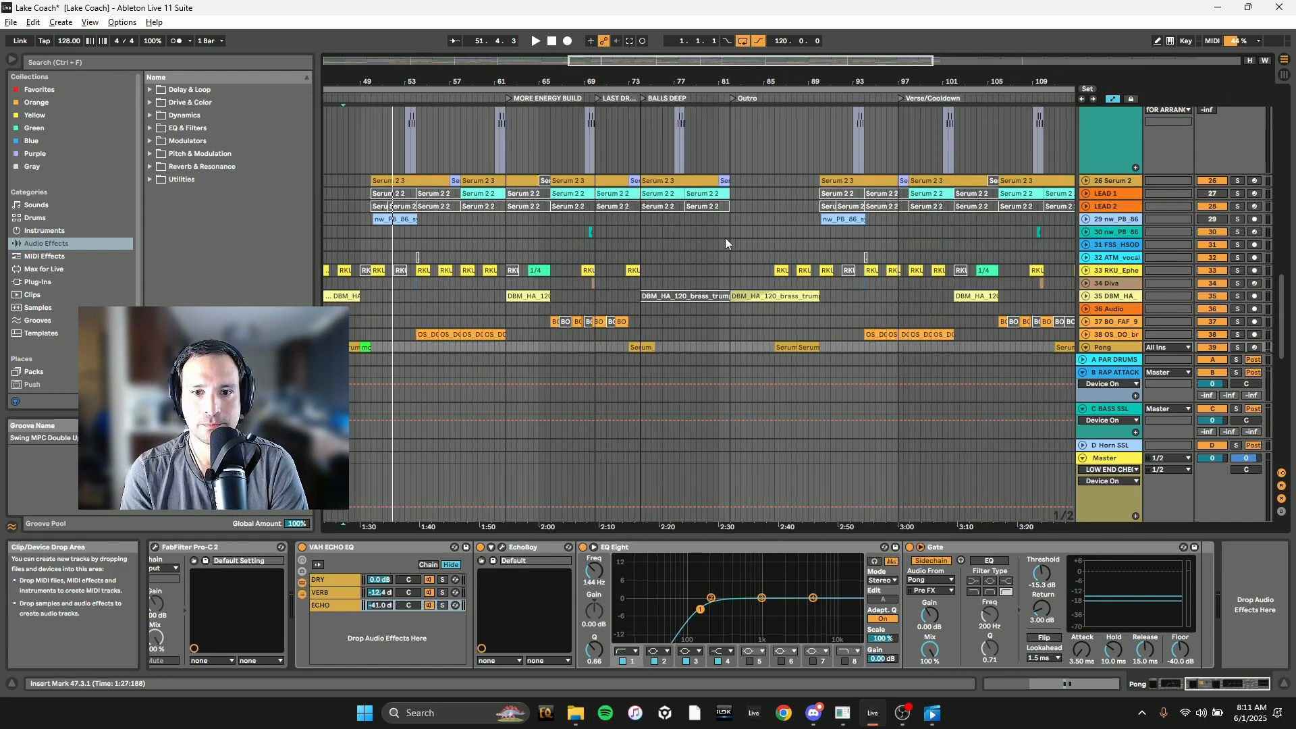
- Examine the synth, effects and drum tracks across the Outro and Verse/Cooldown sections
drag(596, 64, 672, 66)
scroll(755, 217, up, 5)
scroll(749, 223, down, 5)
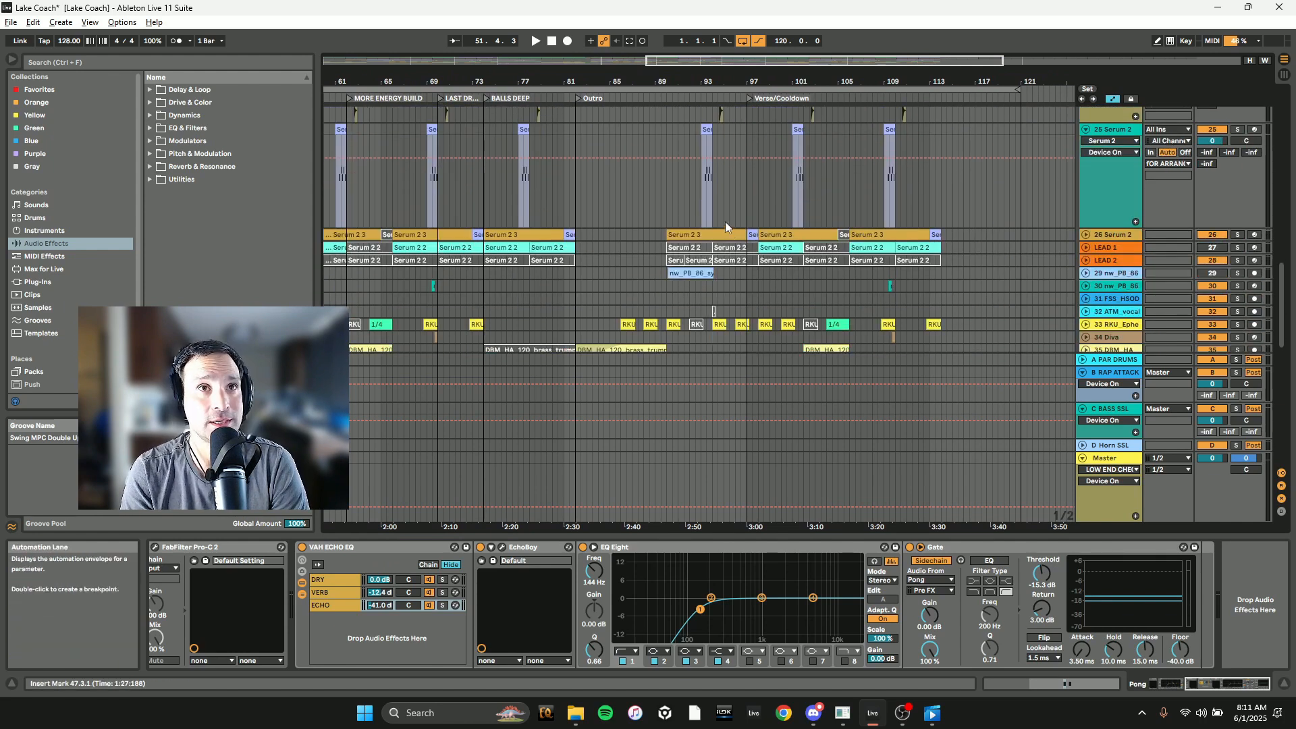
scroll(715, 216, up, 4)
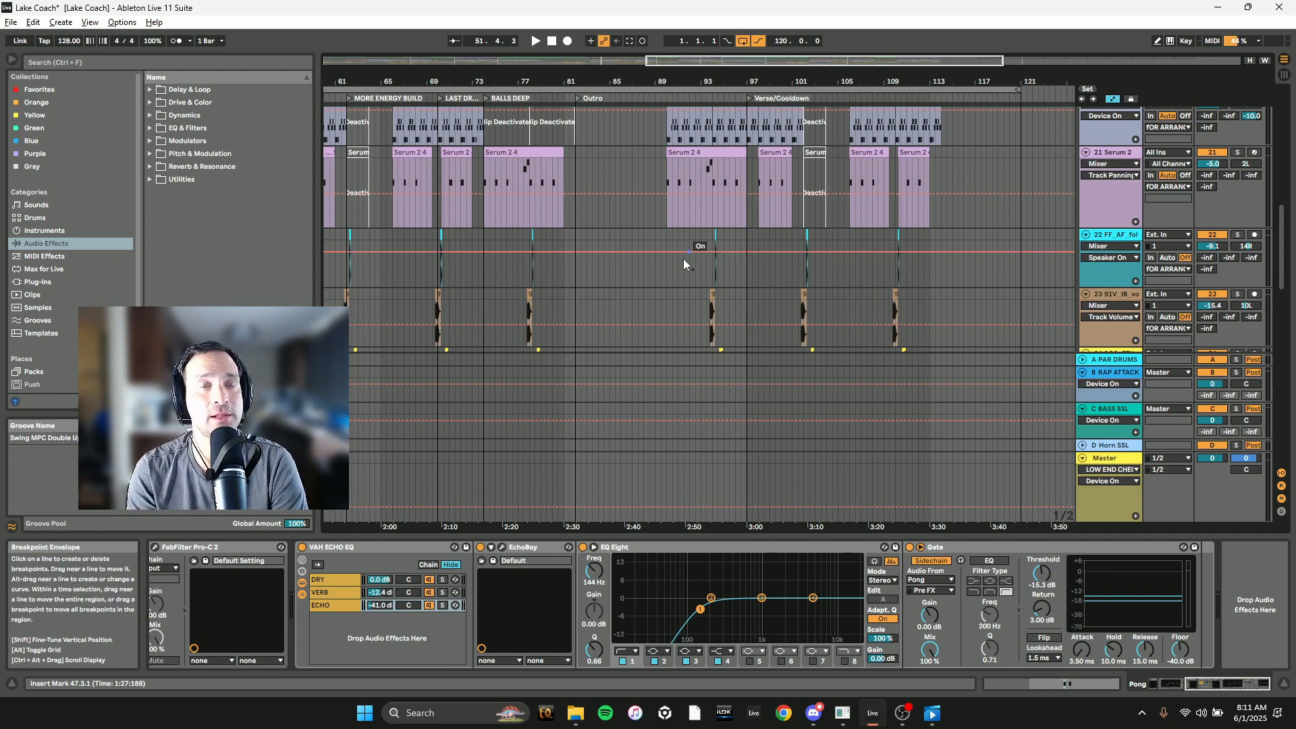
scroll(668, 267, up, 2)
scroll(655, 270, up, 7)
scroll(707, 215, down, 3)
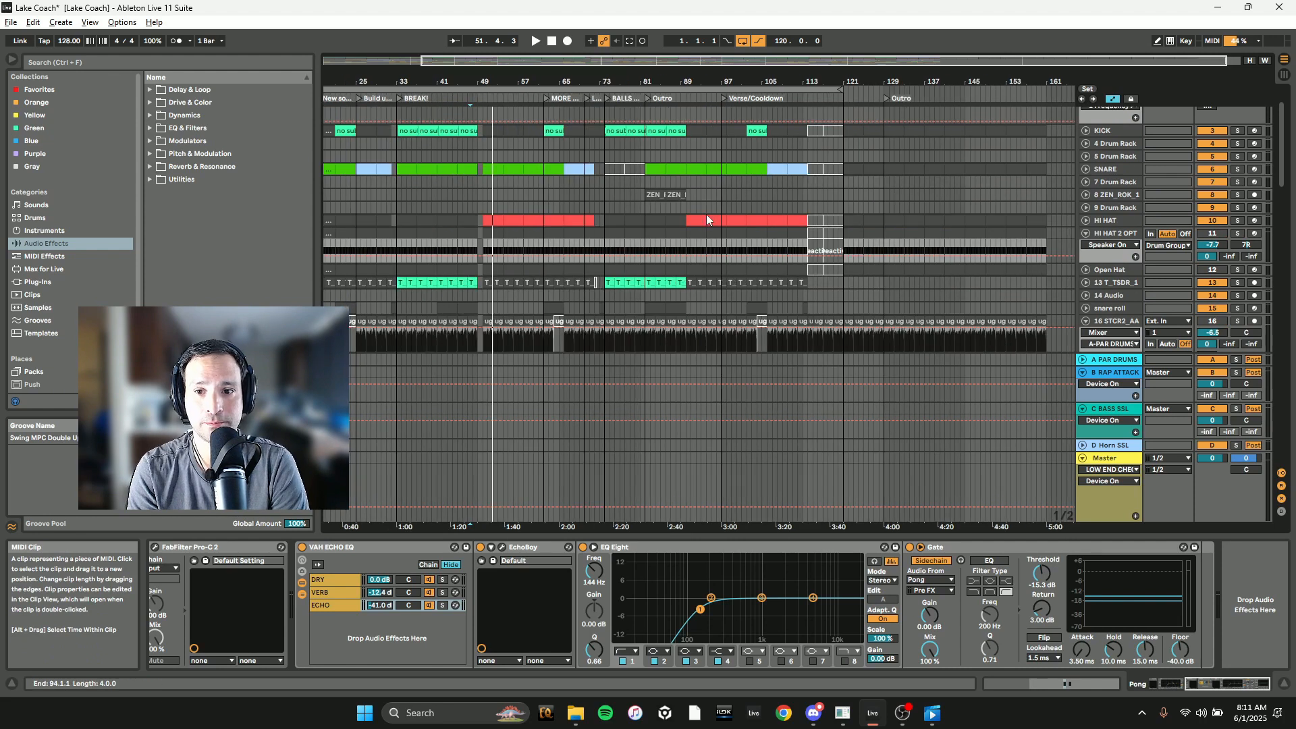
- Place the insert marker at 84.3.1 on the 42 027_Vocal_Loop track to show its device chain
scroll(703, 238, down, 2)
scroll(703, 238, up, 5)
scroll(695, 235, down, 2)
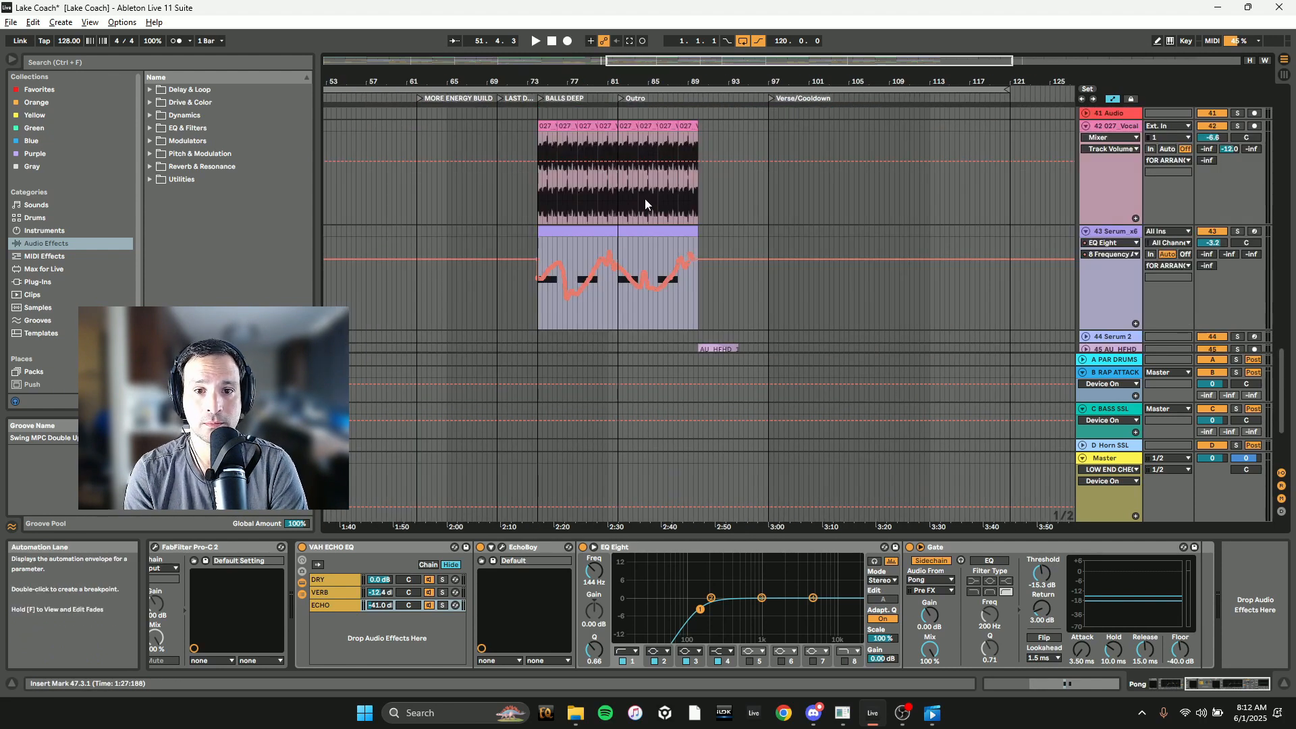
click(643, 197)
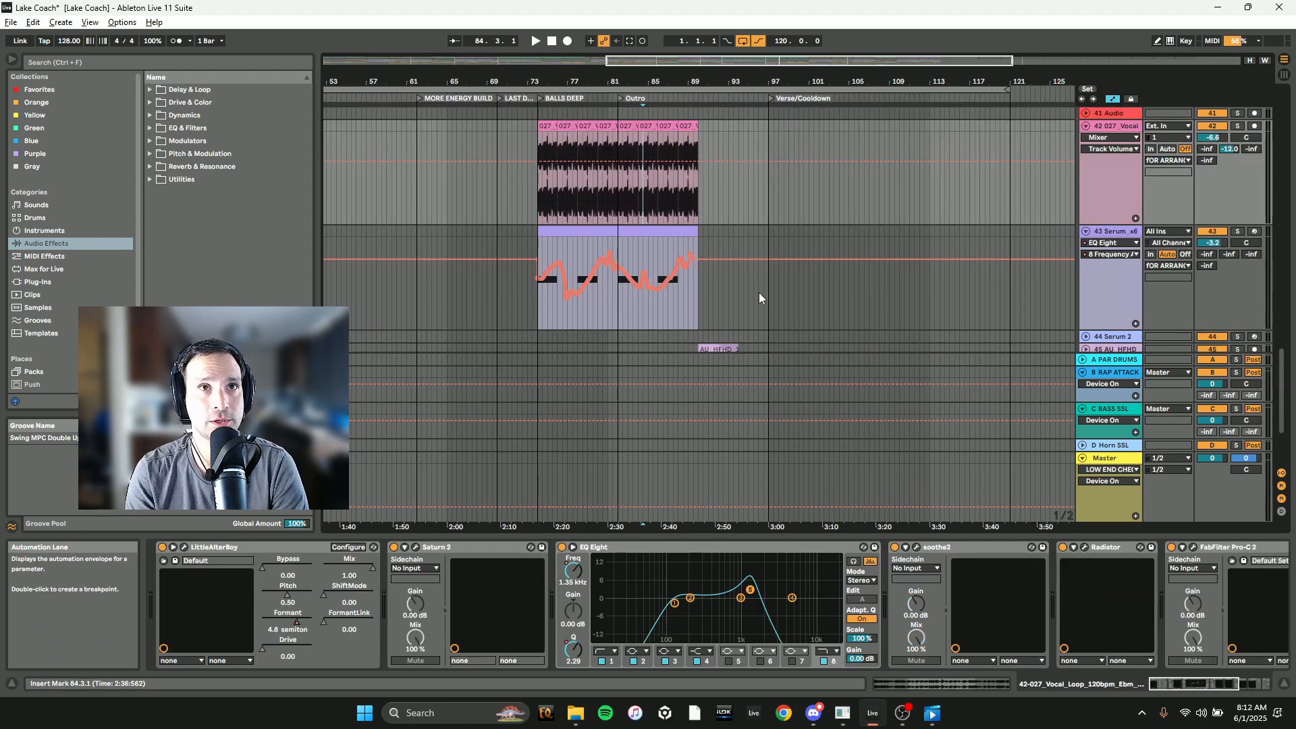
- Play the arrangement from 84.3.1 through the Outro to bar 96 and review the lead, synth, vocal and bass tracks
key(space)
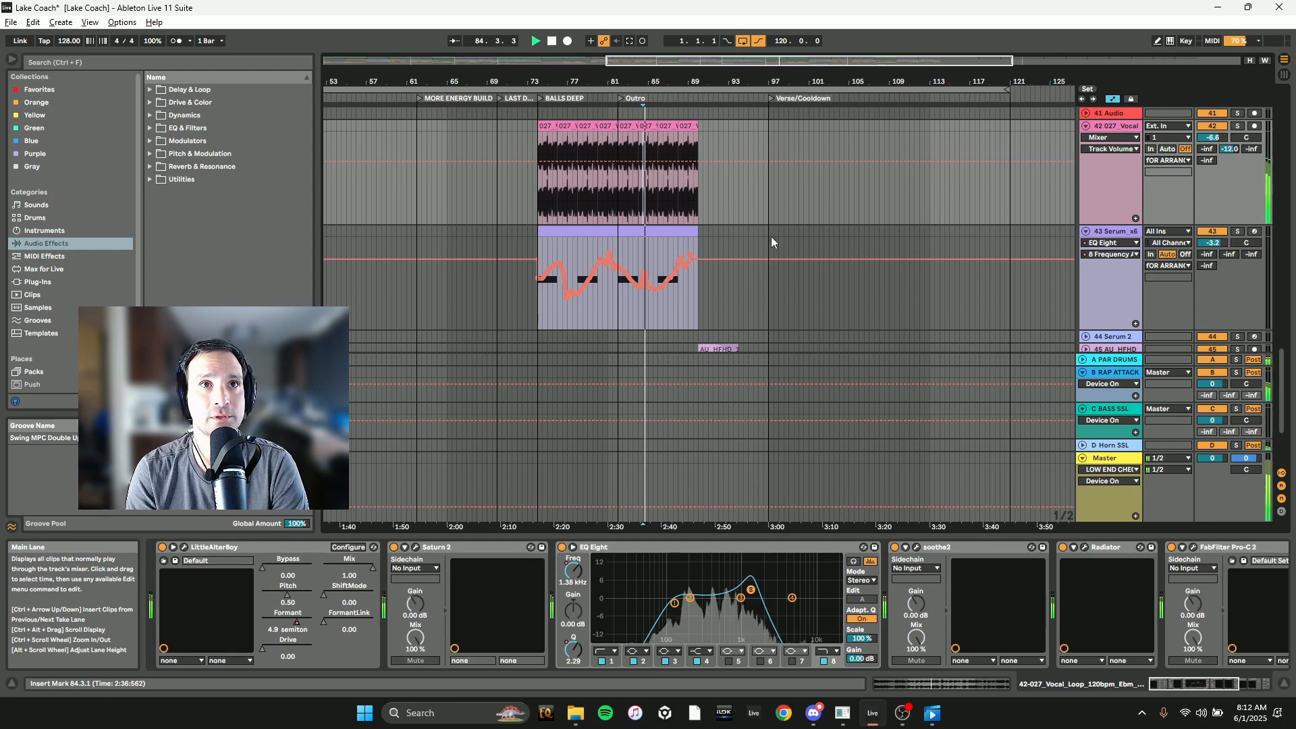
scroll(769, 243, up, 10)
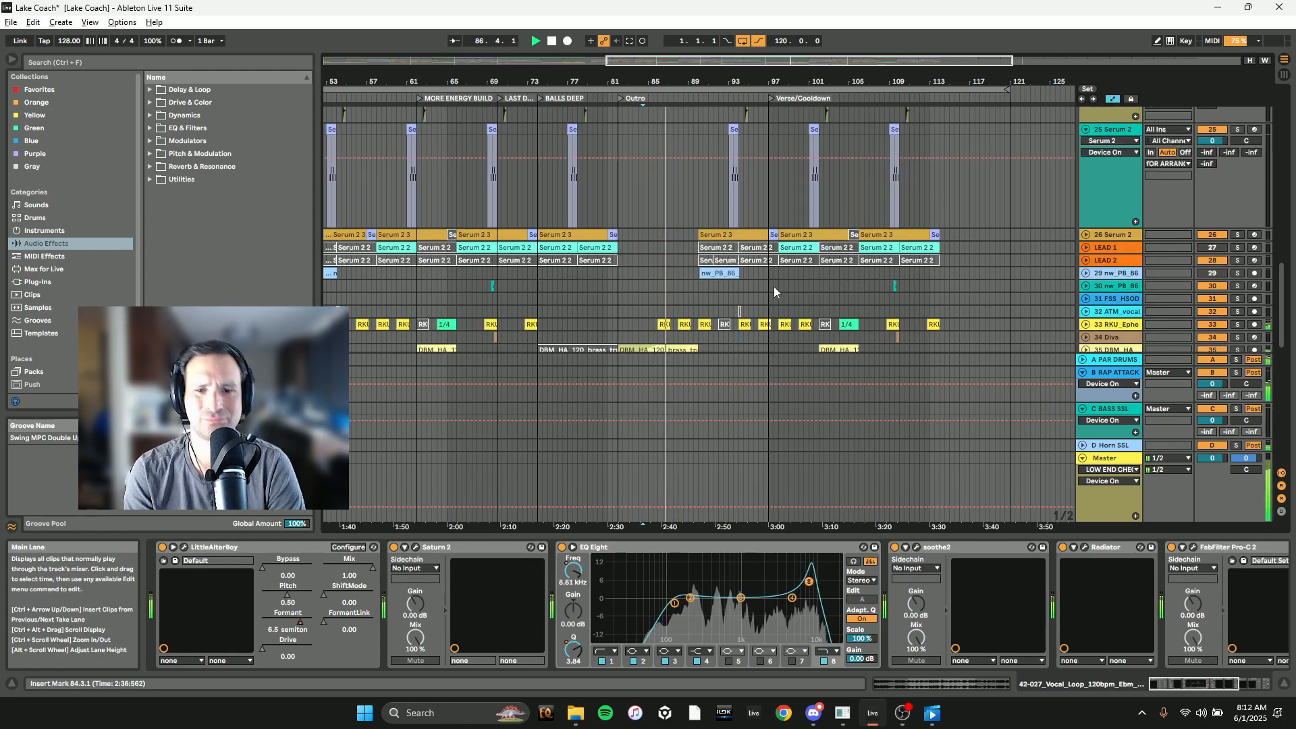
scroll(774, 286, up, 4)
drag(789, 59, 765, 62)
scroll(784, 371, down, 3)
scroll(648, 297, up, 4)
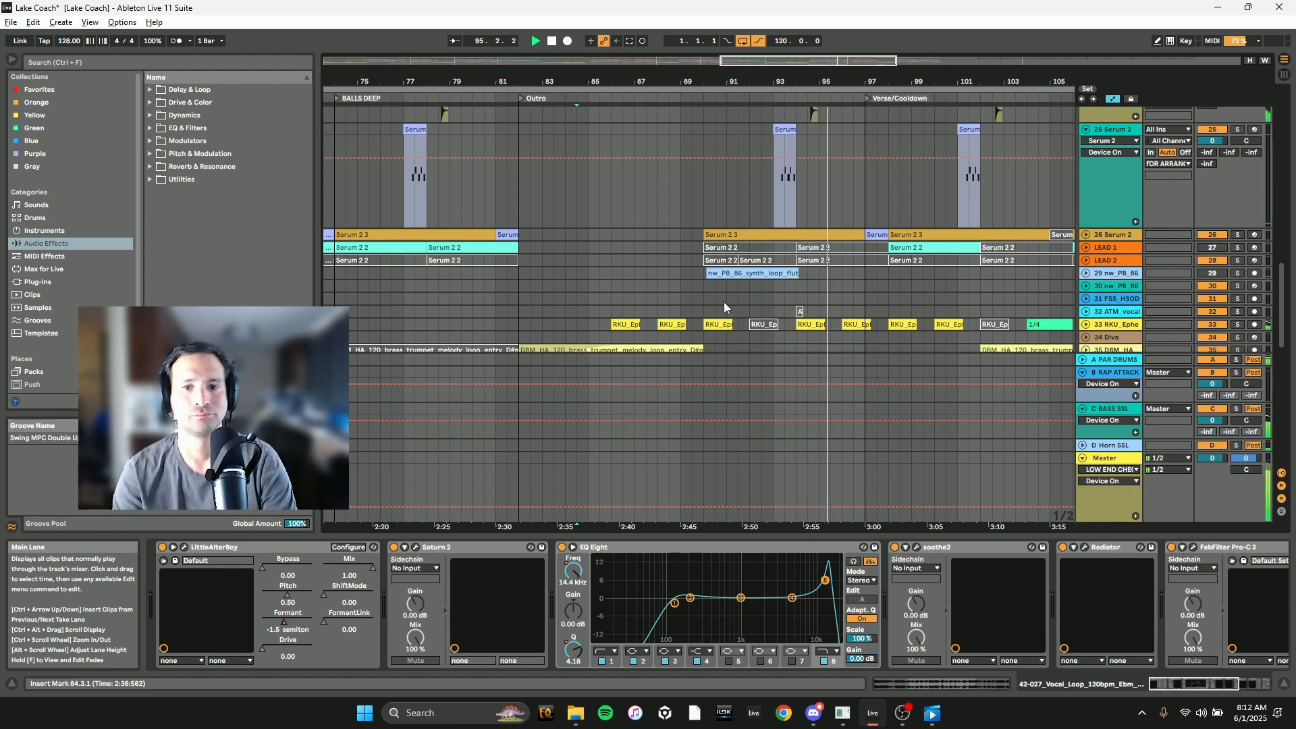
scroll(813, 188, up, 5)
scroll(817, 209, up, 6)
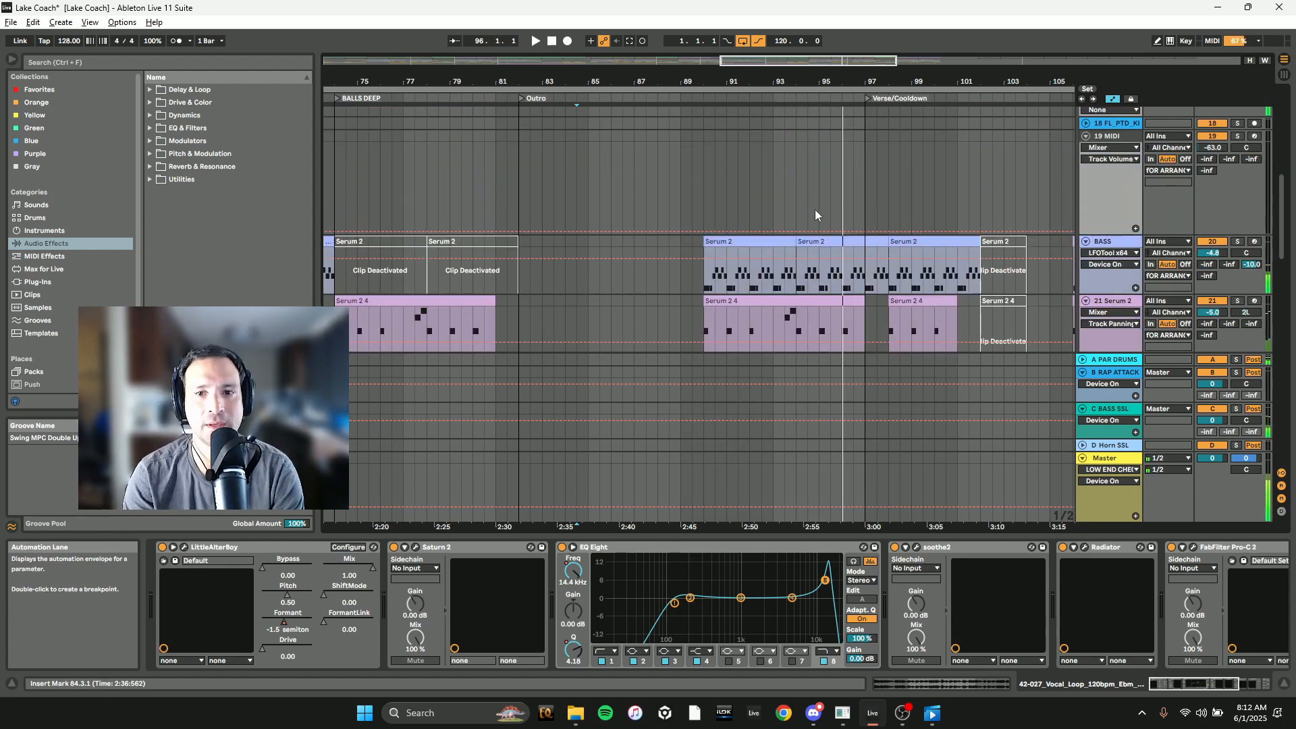
- Examine the Serum 2, lead, flute loop and RKU_Ephemeral clips from bar 90 up to the Verse/Cooldown section
drag(1278, 165, 1290, 289)
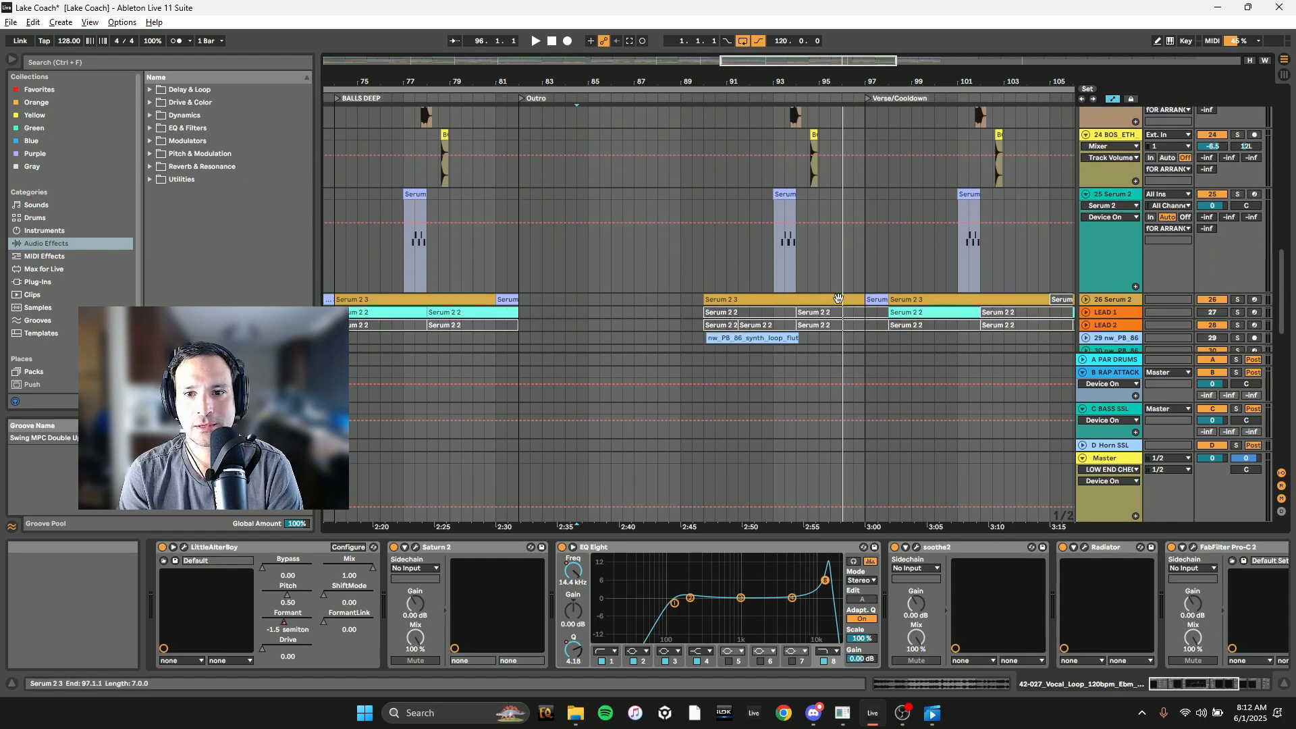
scroll(829, 282, up, 2)
scroll(783, 237, down, 3)
scroll(744, 196, up, 4)
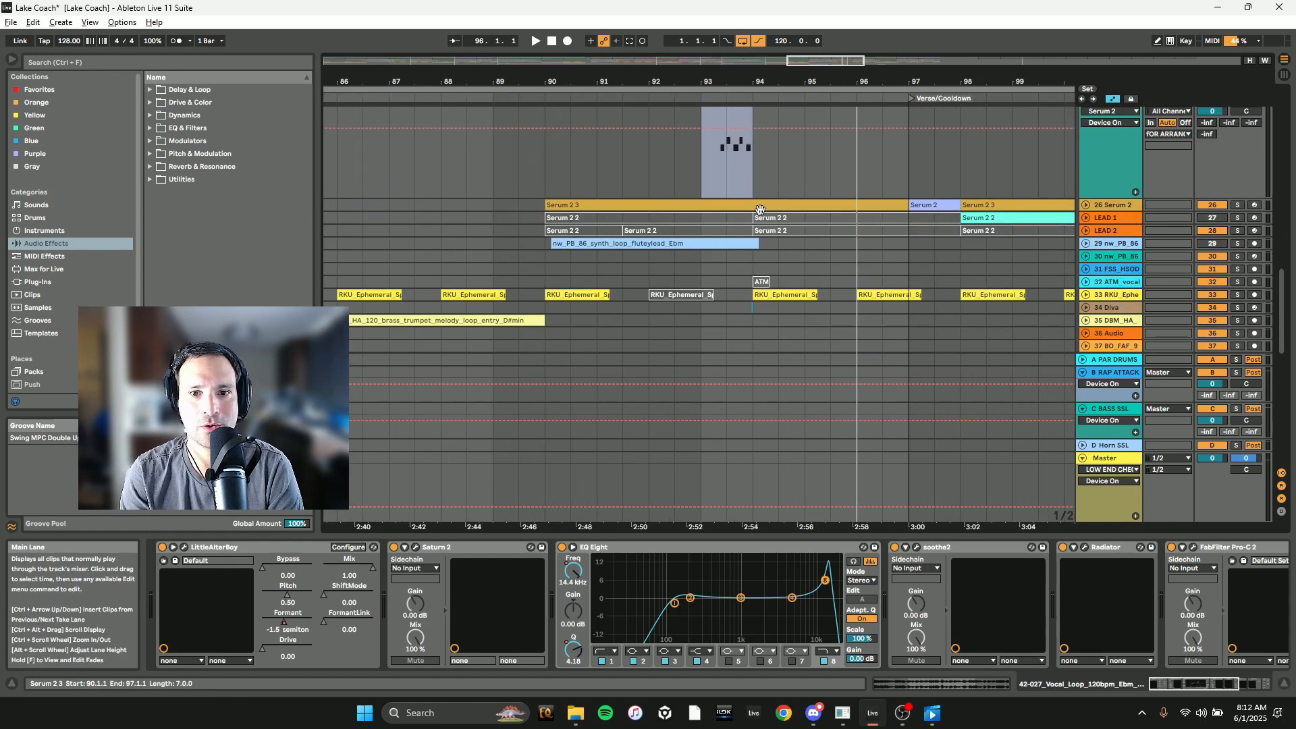
scroll(761, 237, up, 2)
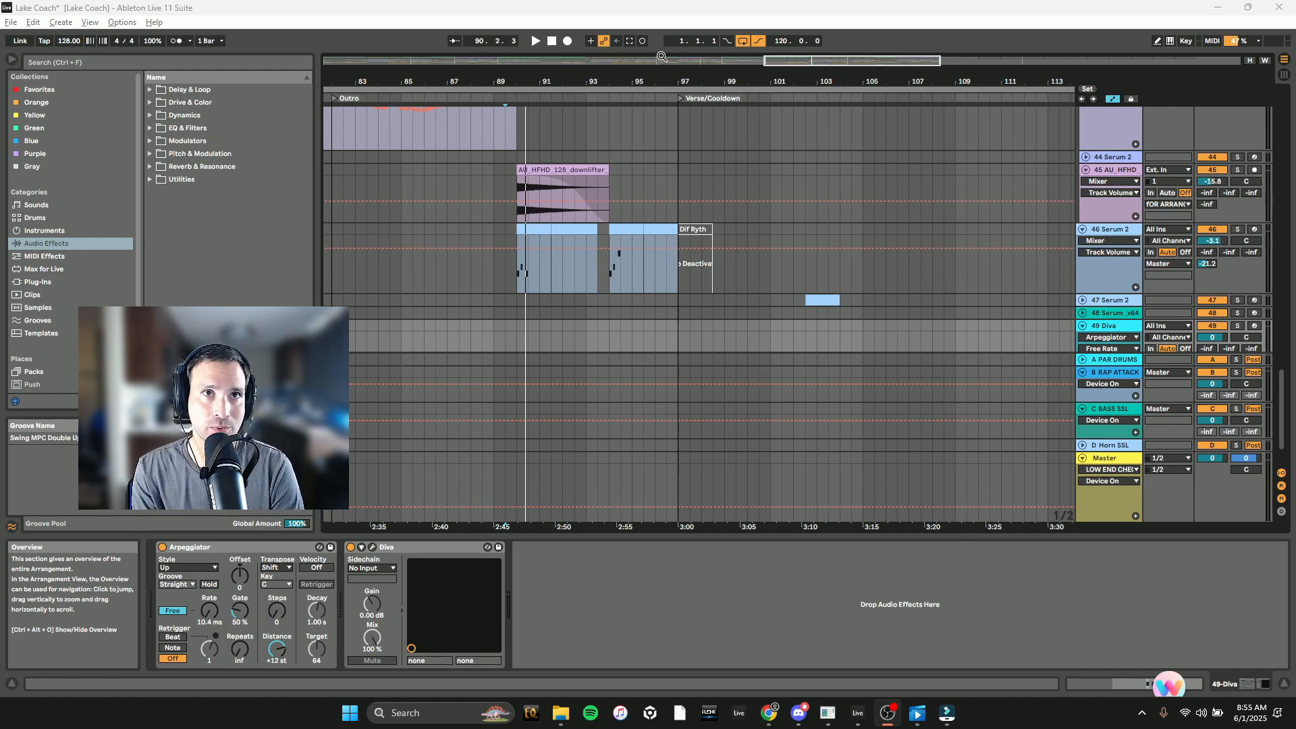
- Inspect the noise downlifter clip on track 45 and the two MIDI clips on 46 Serum 2 between bars 90 and 97
drag(832, 64, 763, 108)
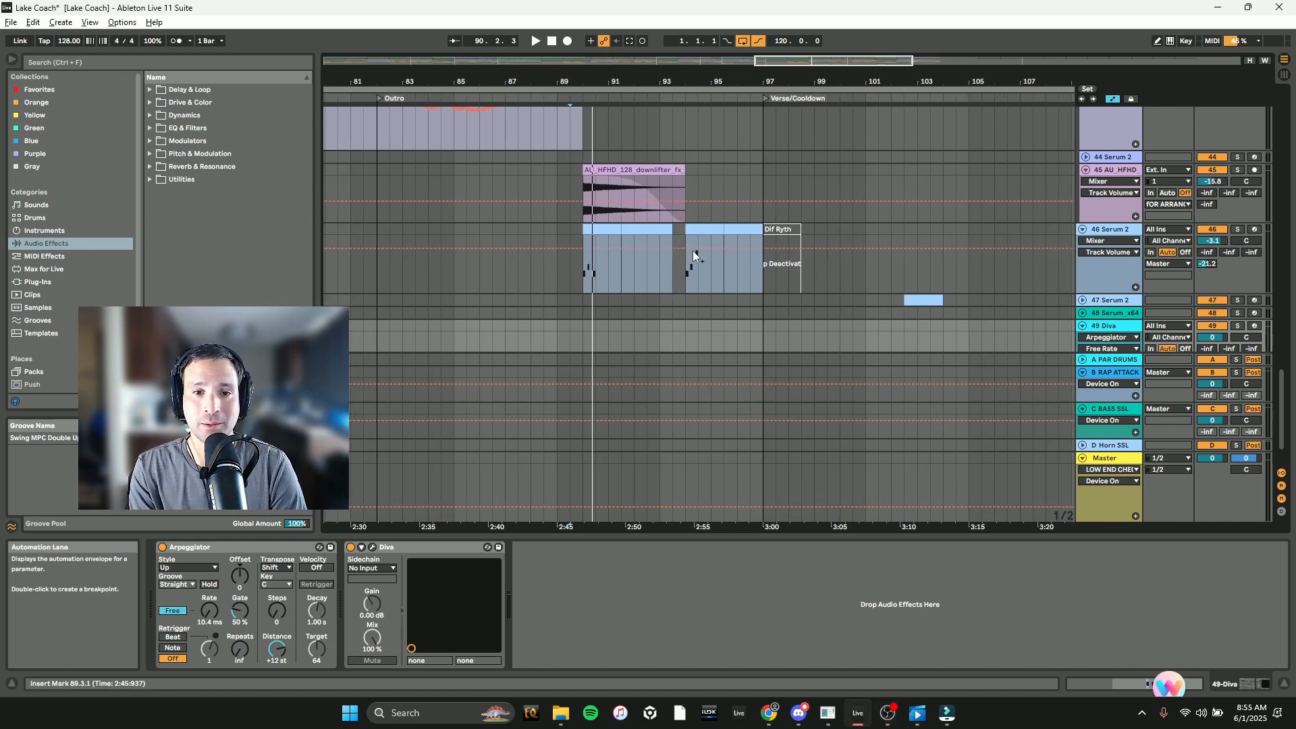
scroll(703, 274, up, 5)
scroll(707, 273, down, 2)
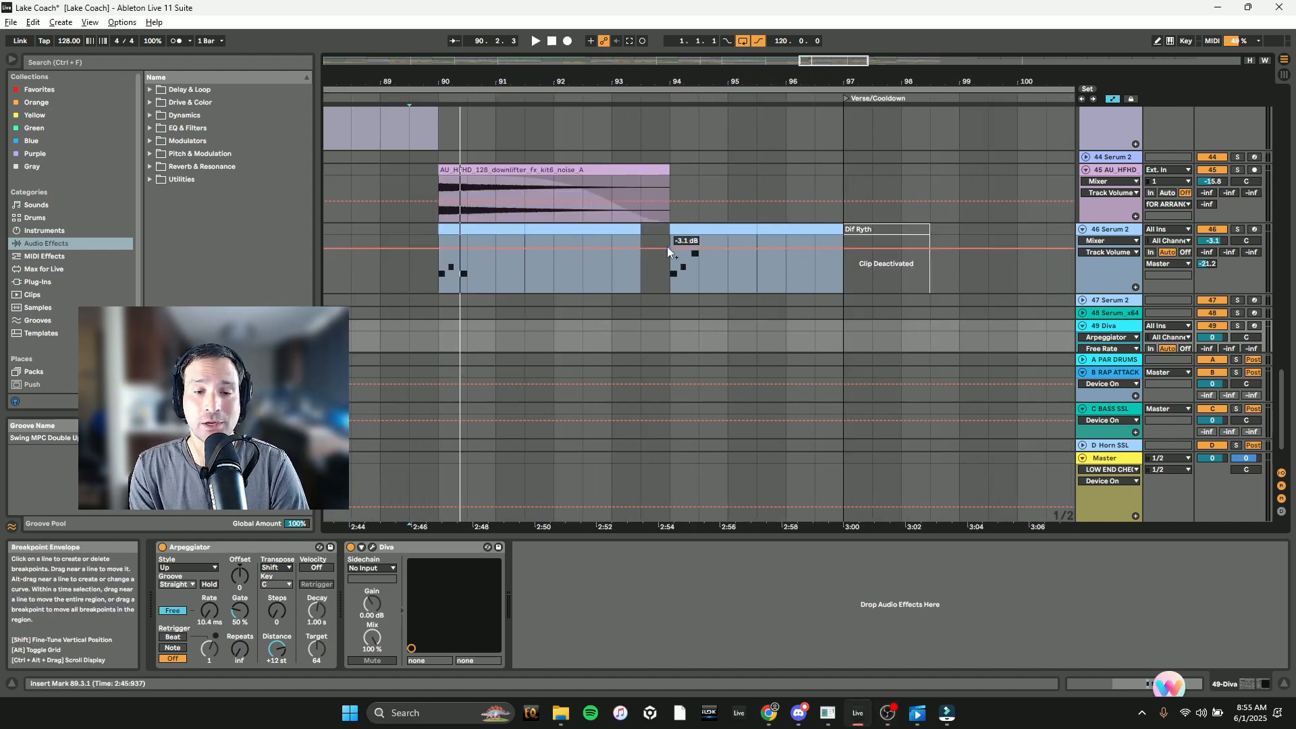